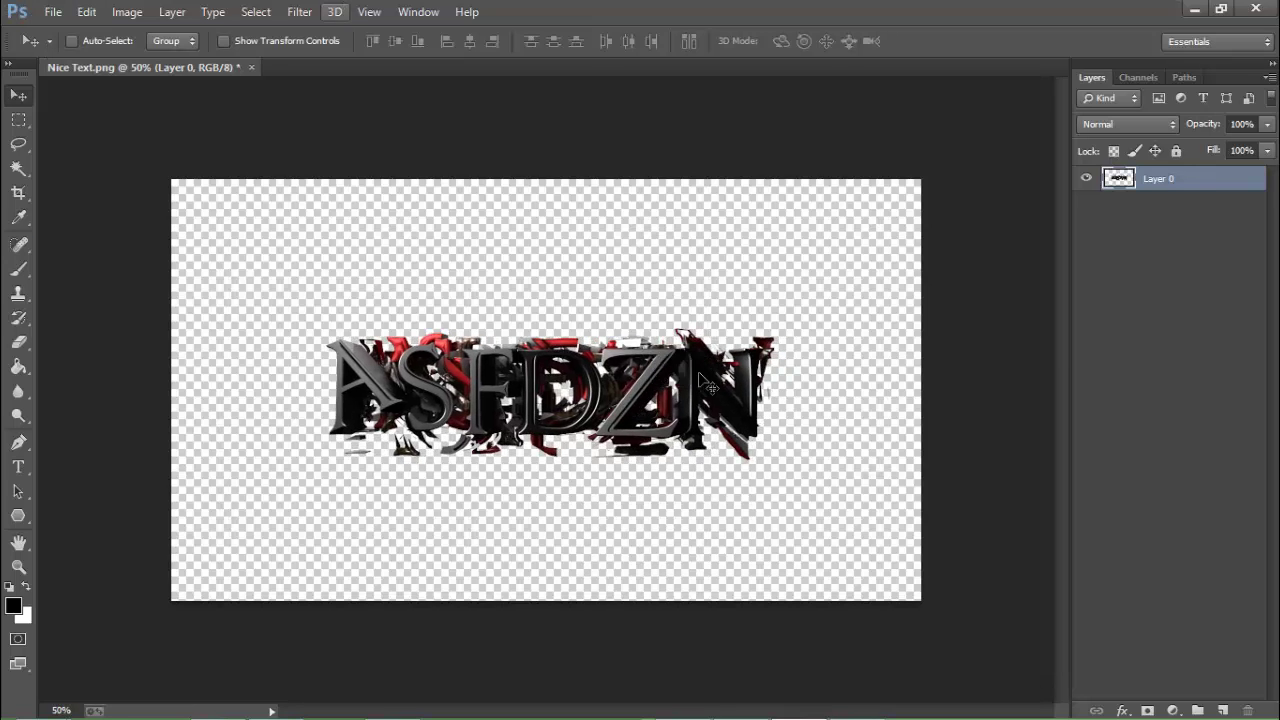
# Step: Undo the last move of the text layer and reposition it near the middle of the canvas
pyautogui.hotkey('ctrl', 'z')
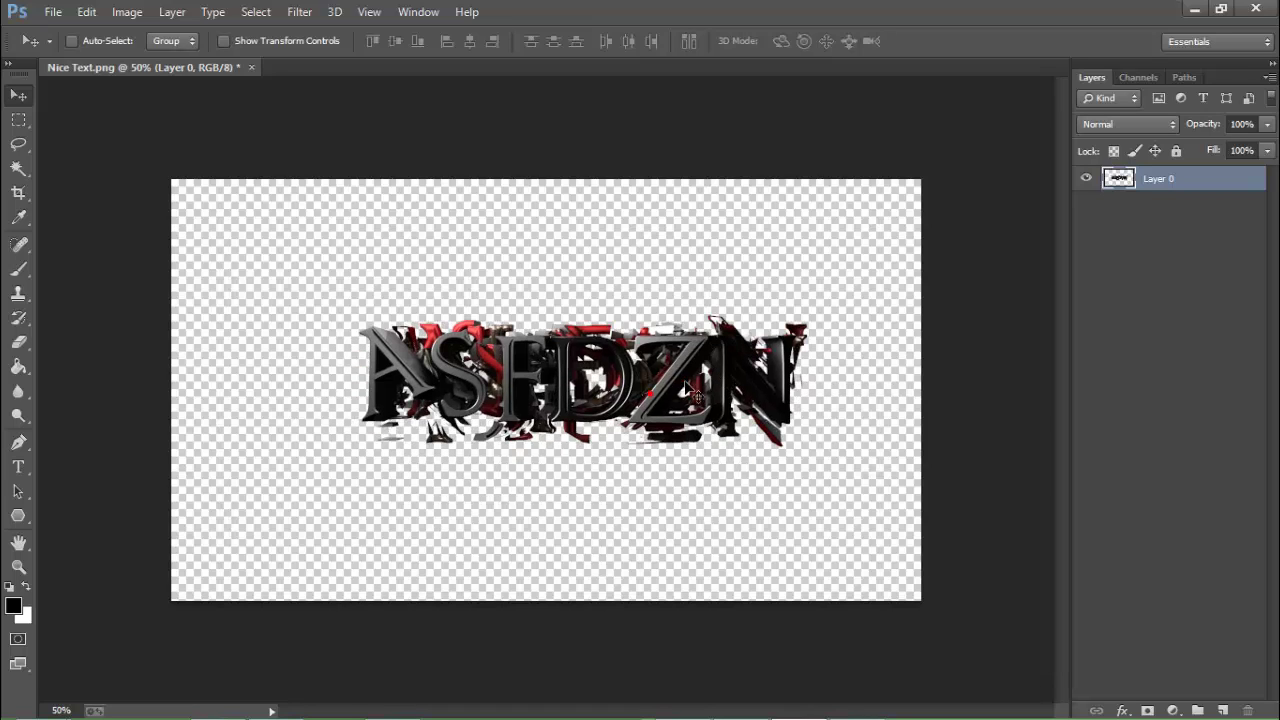
pyautogui.moveTo(665, 353)
pyautogui.mouseDown()
pyautogui.moveTo(652, 364)
pyautogui.moveTo(607, 327)
pyautogui.moveTo(601, 367)
pyautogui.mouseUp()
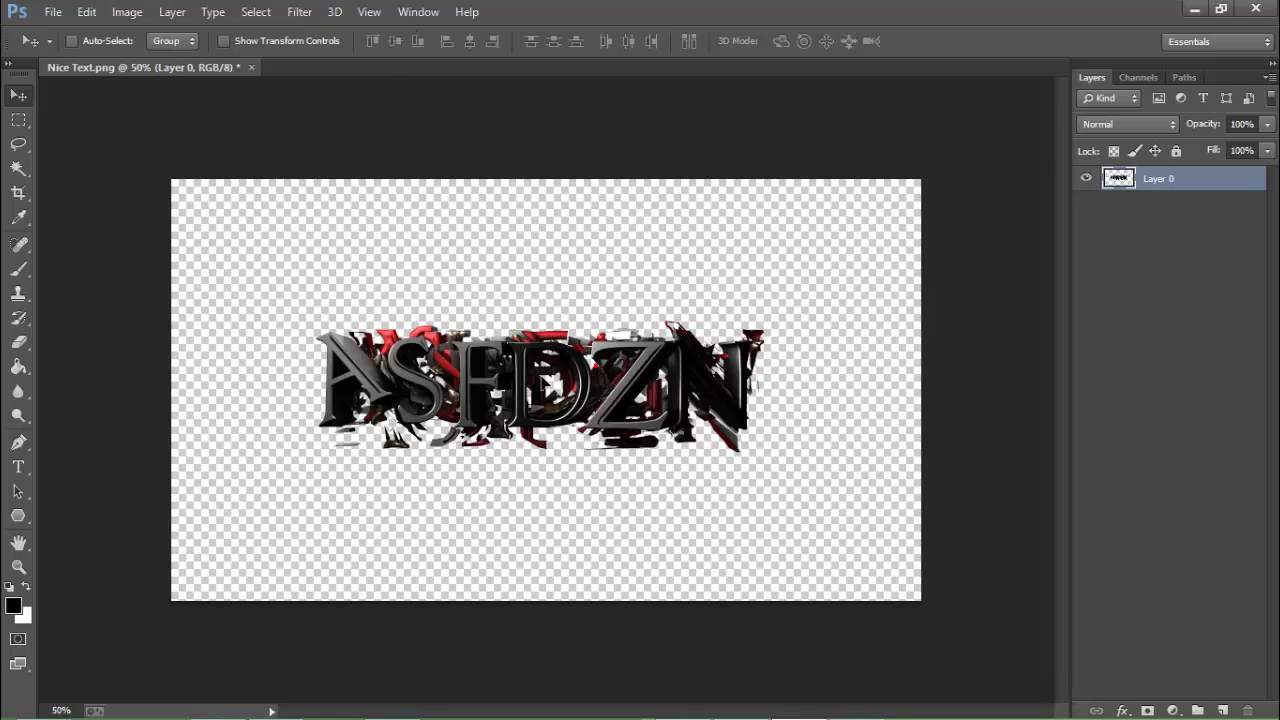
pyautogui.moveTo(612, 366)
pyautogui.mouseDown()
pyautogui.moveTo(563, 362)
pyautogui.moveTo(605, 350)
pyautogui.mouseUp()
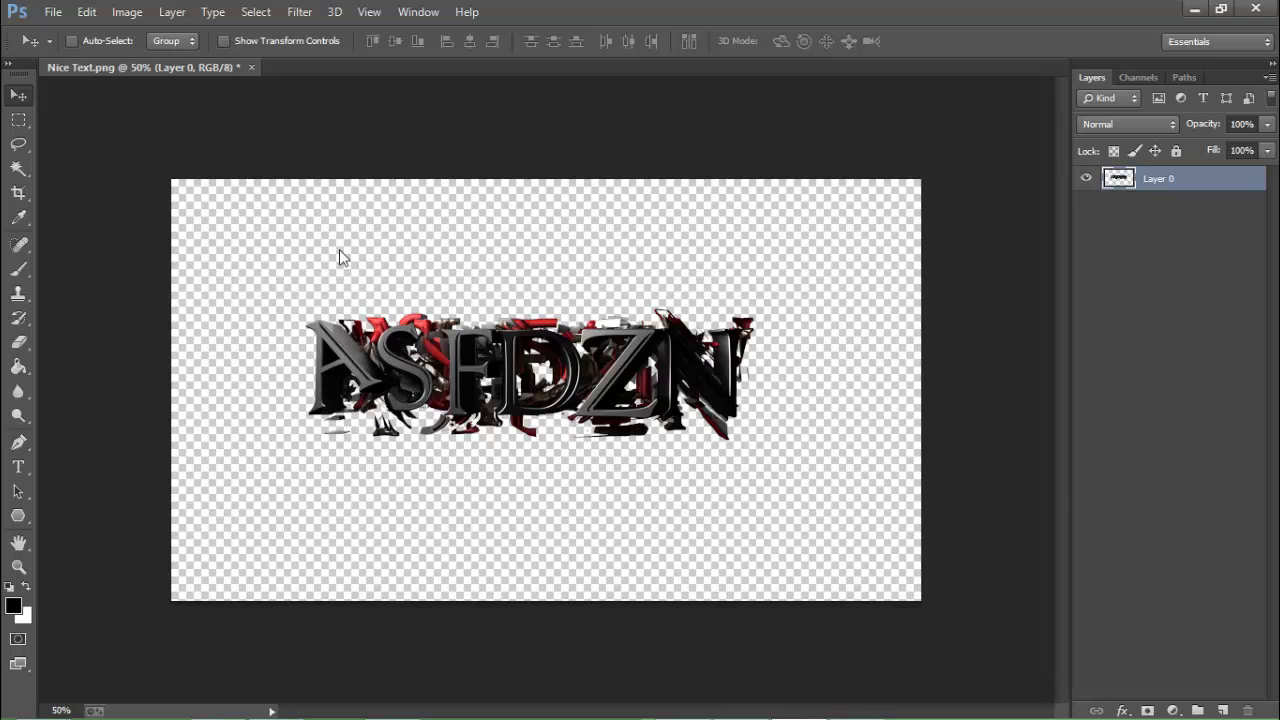
# Step: Open the 500Stocks file from the Moon 500Pack PSD folder
pyautogui.click(50, 12)
pyautogui.click(47, 12)
pyautogui.click(45, 14)
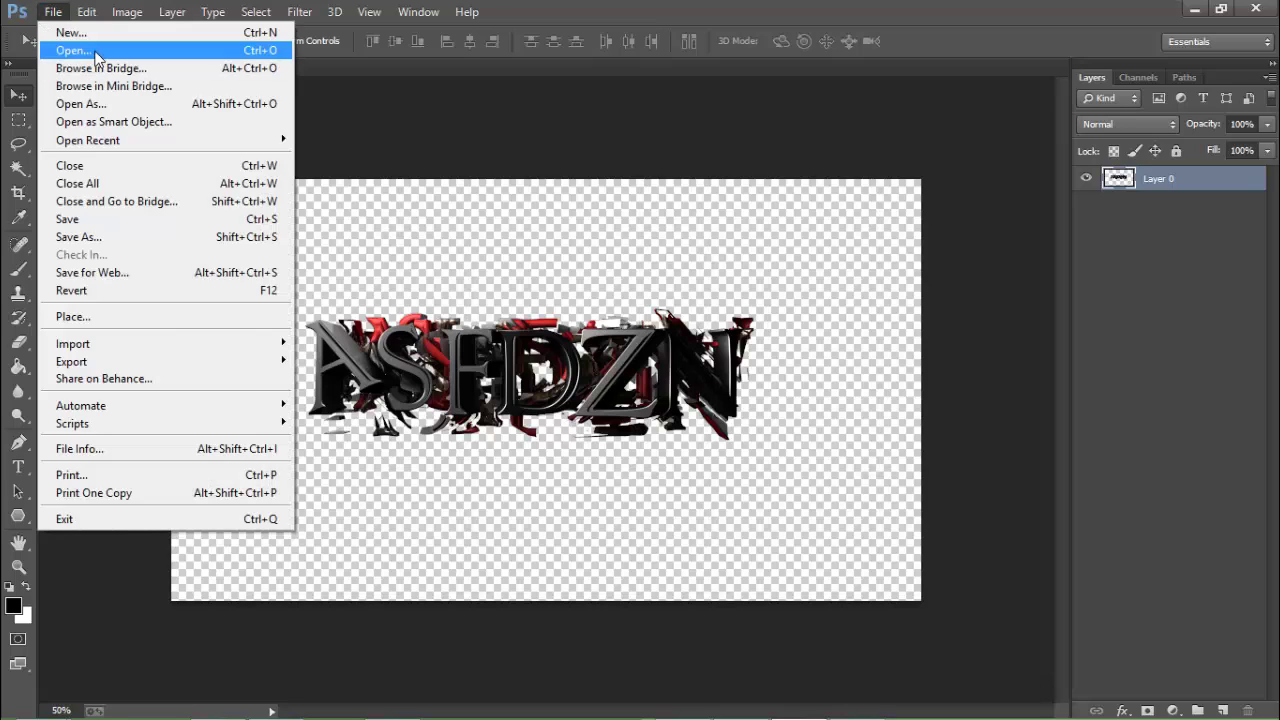
pyautogui.click(95, 52)
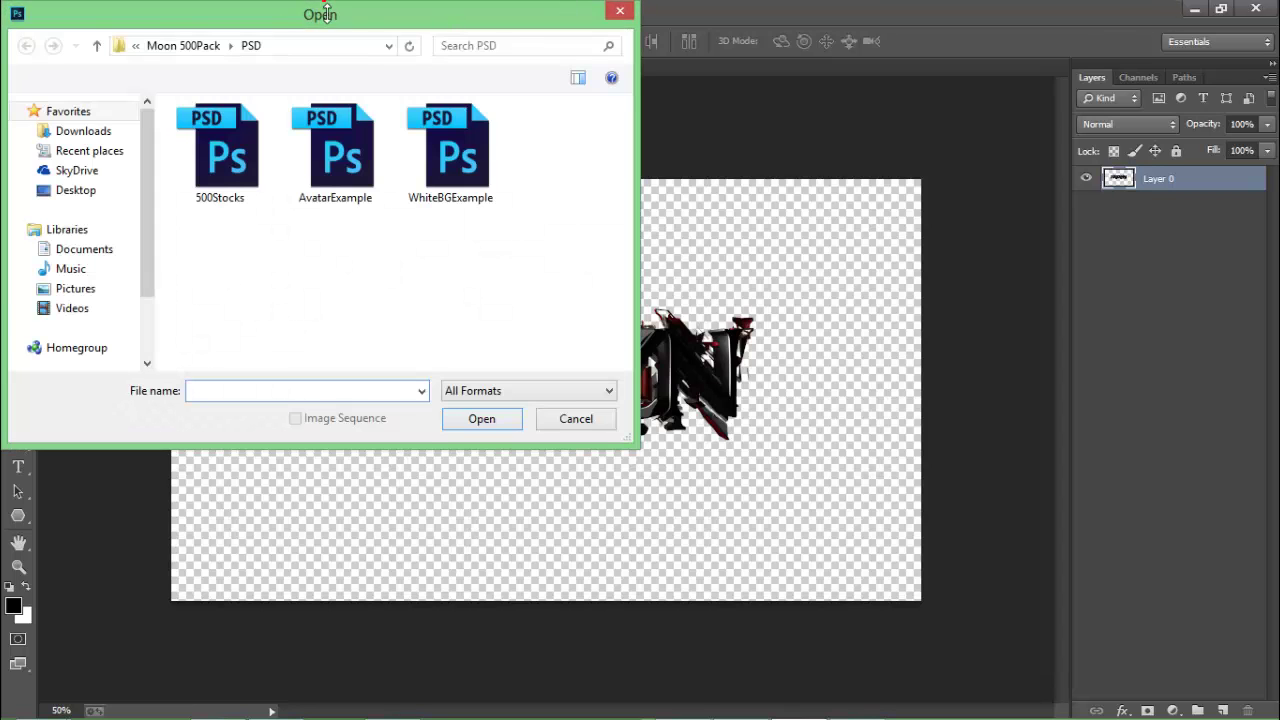
pyautogui.moveTo(304, 12); pyautogui.dragTo(523, 117)
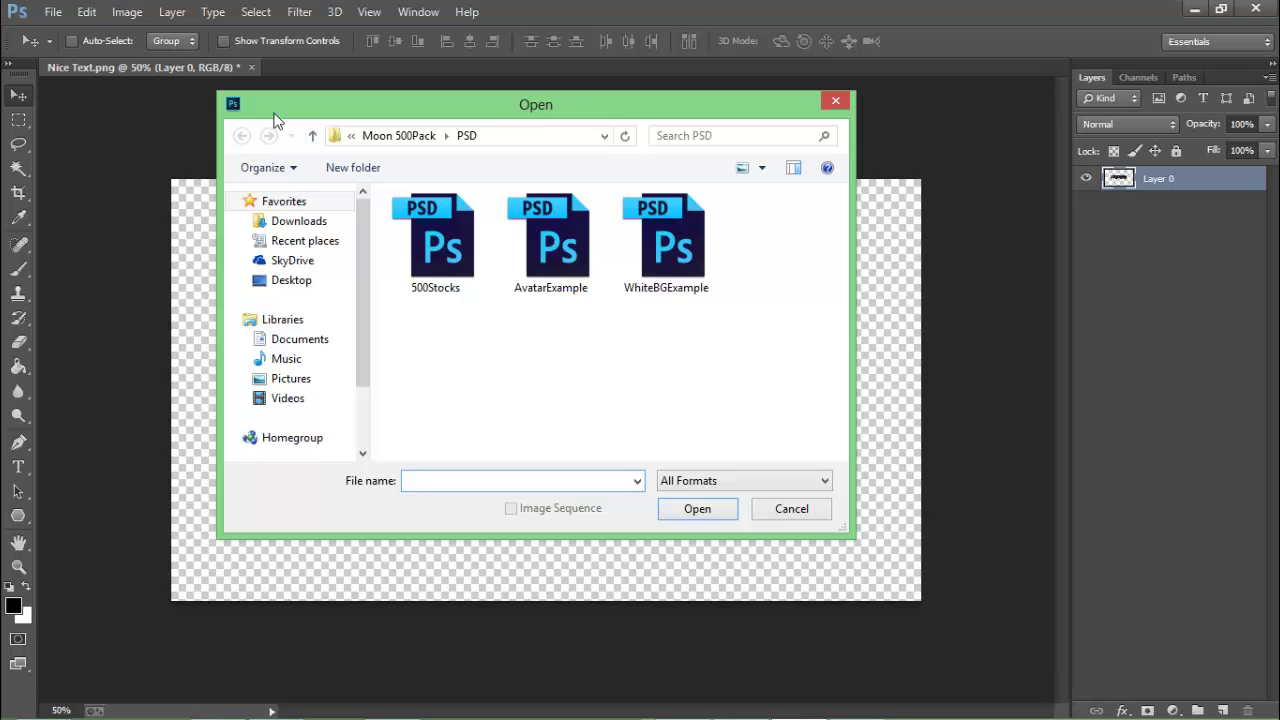
pyautogui.click(468, 348)
pyautogui.doubleClick(439, 236)
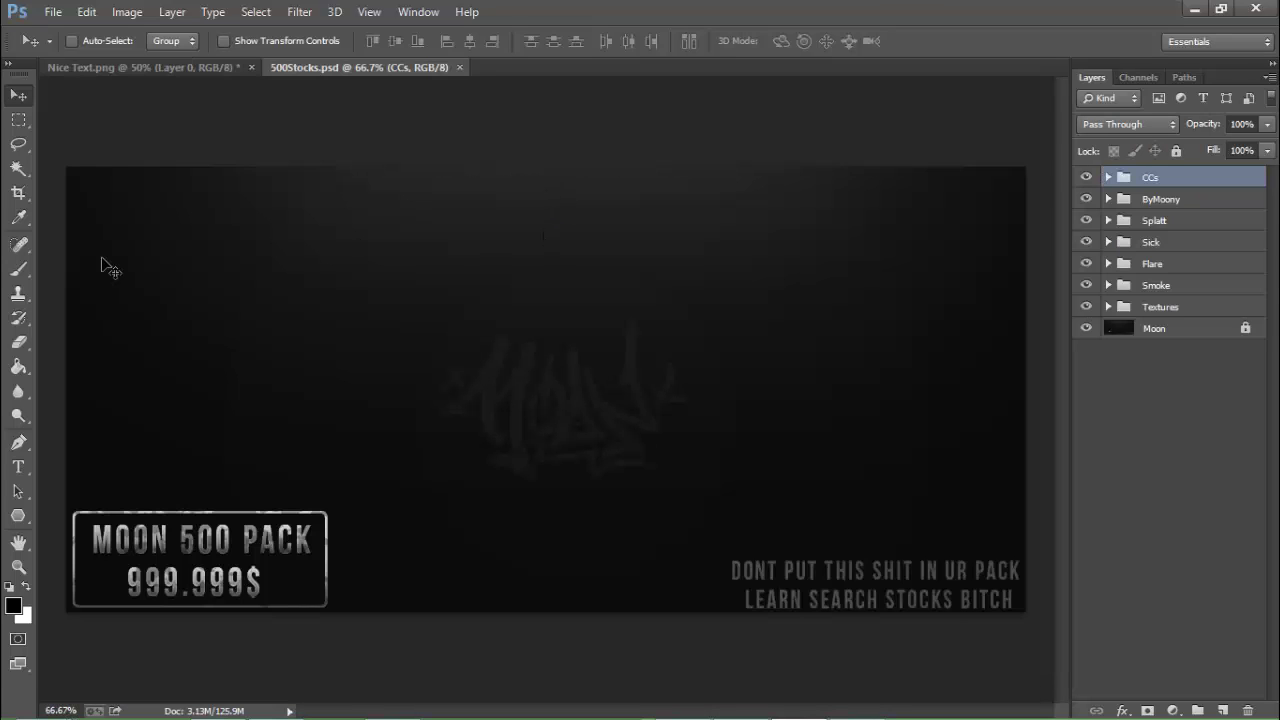
# Step: Preview stock layers 3 and 5 in the Sick group, leaving layer 5 shown
pyautogui.click(1109, 199)
pyautogui.click(1109, 242)
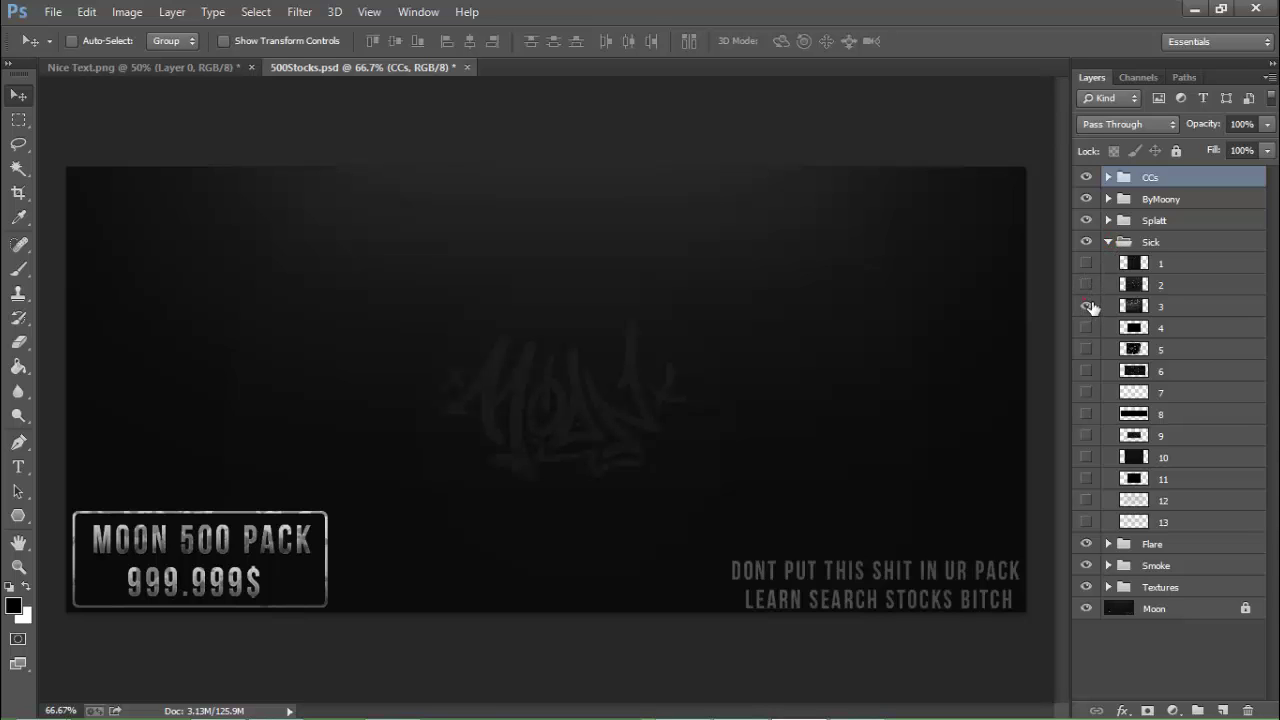
pyautogui.click(1086, 306)
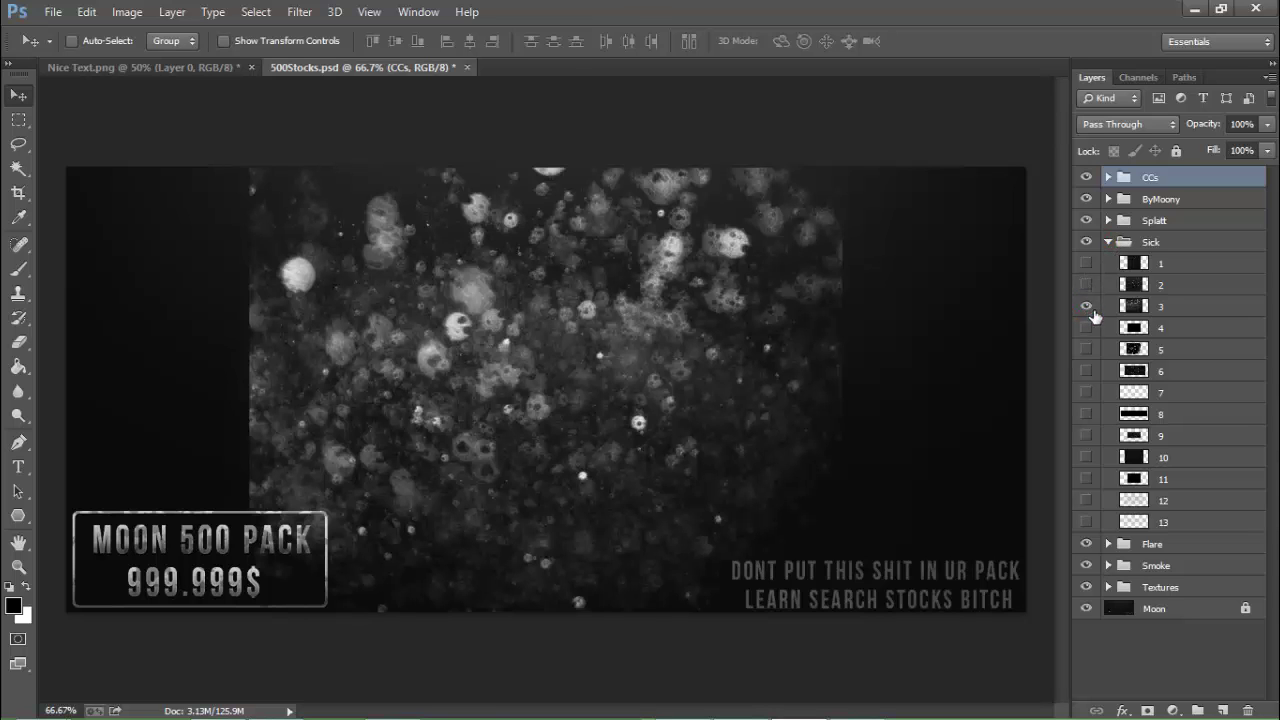
pyautogui.click(1086, 306)
pyautogui.click(1085, 350)
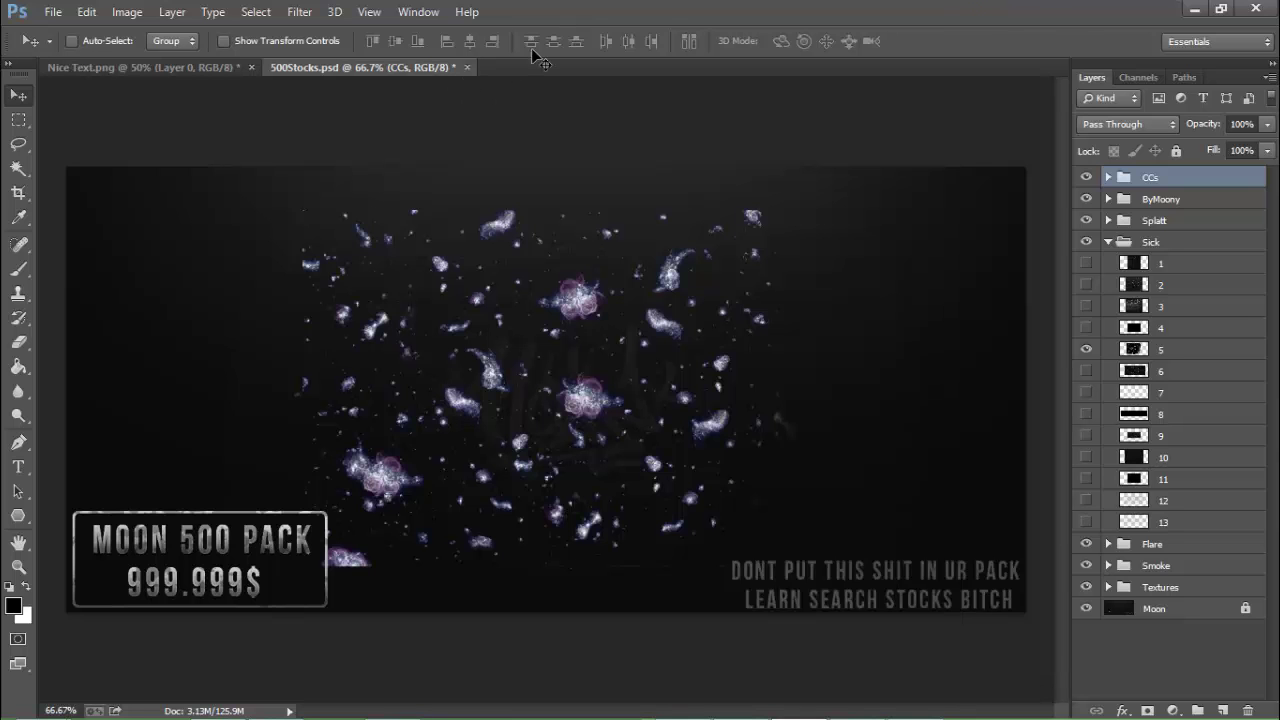
# Step: Return to the Nice Text.png document and reposition the text layer near the centre of the canvas
pyautogui.click(85, 67)
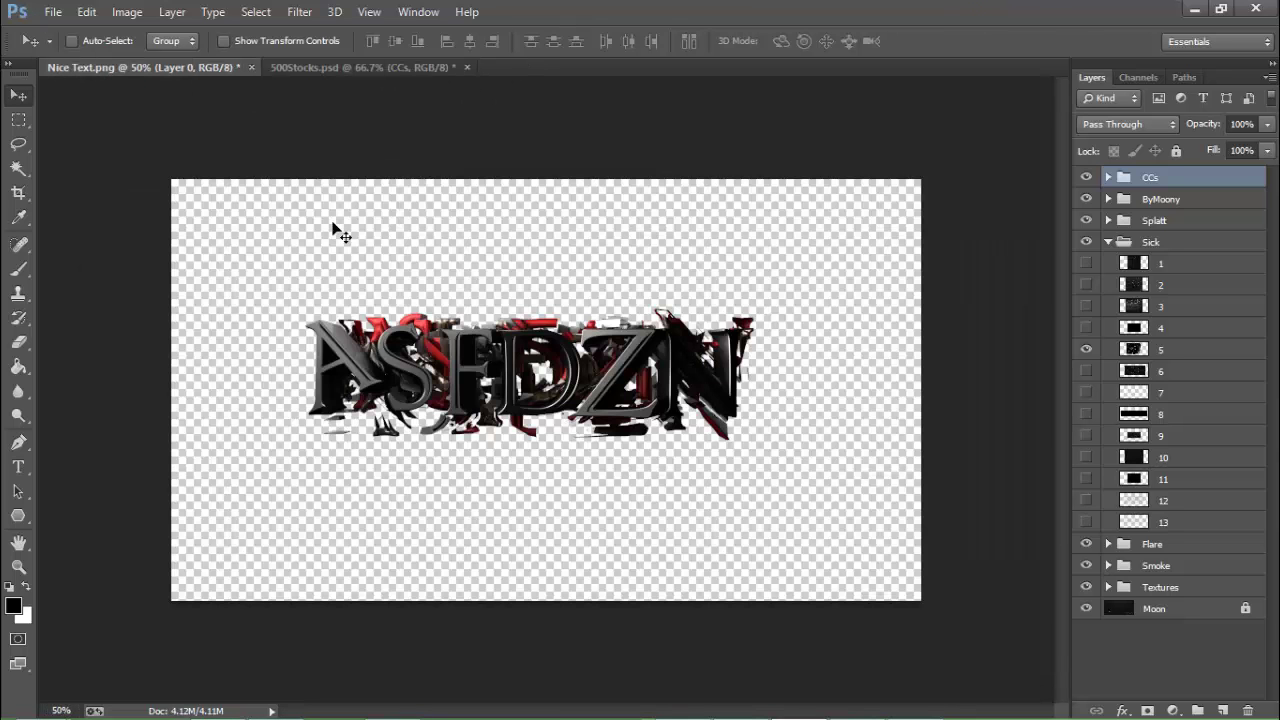
pyautogui.moveTo(652, 430); pyautogui.dragTo(692, 462)
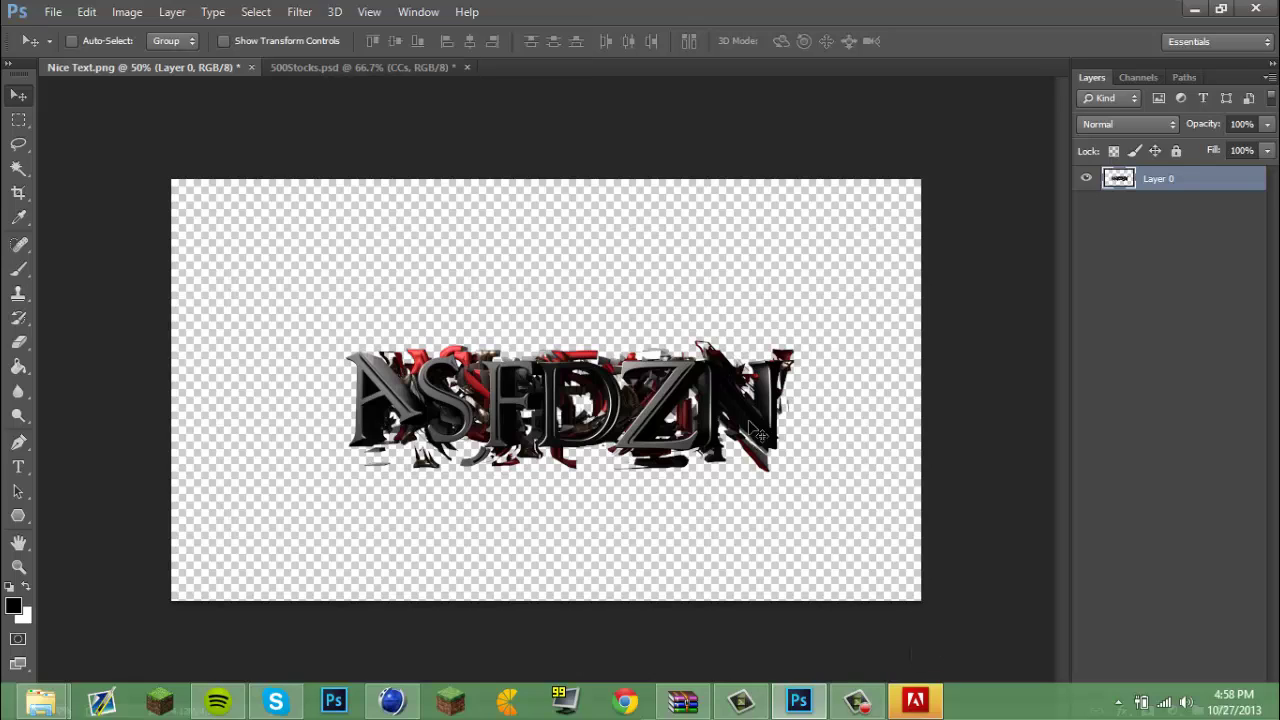
pyautogui.moveTo(662, 352); pyautogui.dragTo(706, 288)
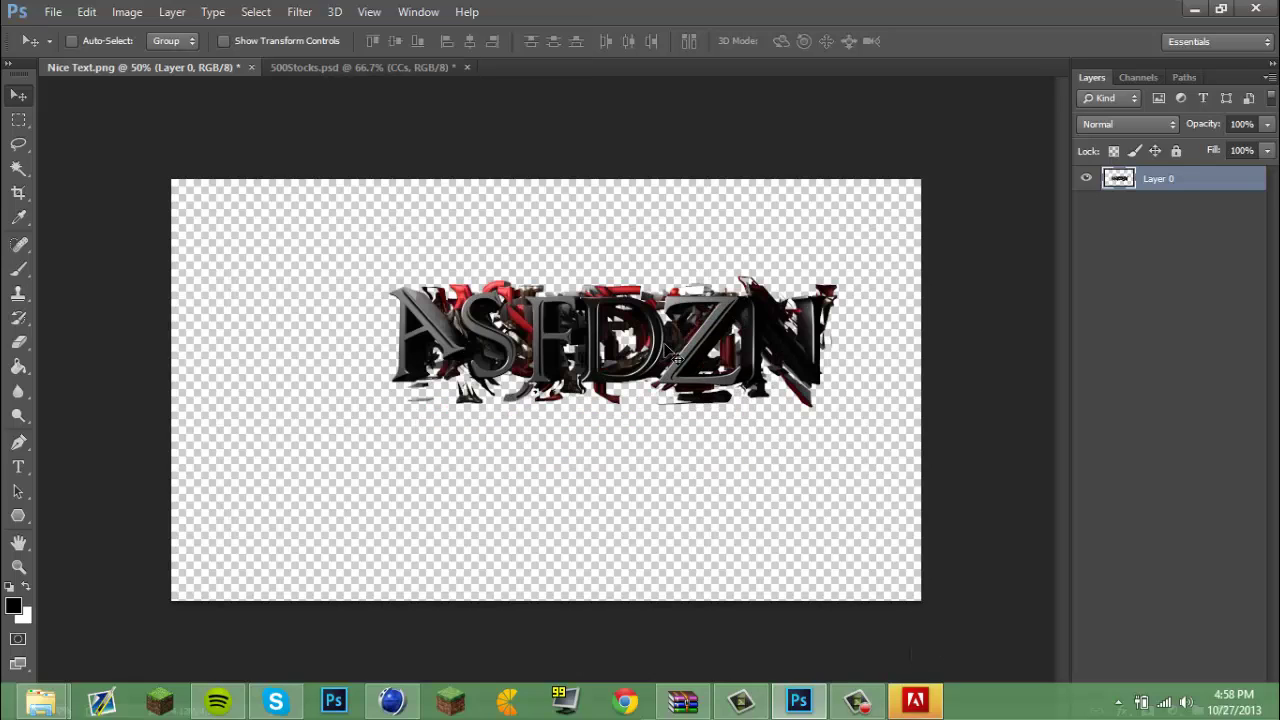
pyautogui.moveTo(632, 350); pyautogui.dragTo(560, 390)
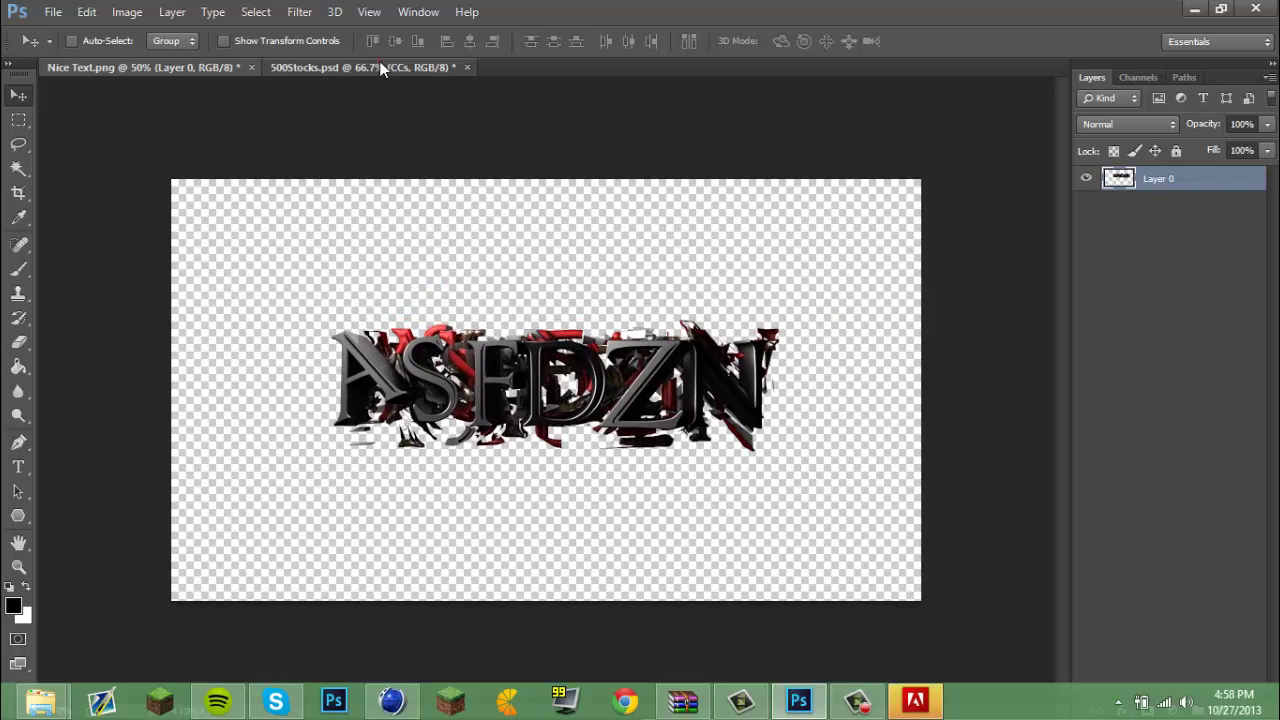
# Step: Go back to 500Stocks.psd, hide layer 5 of the Sick group and collapse the group
pyautogui.click(360, 67)
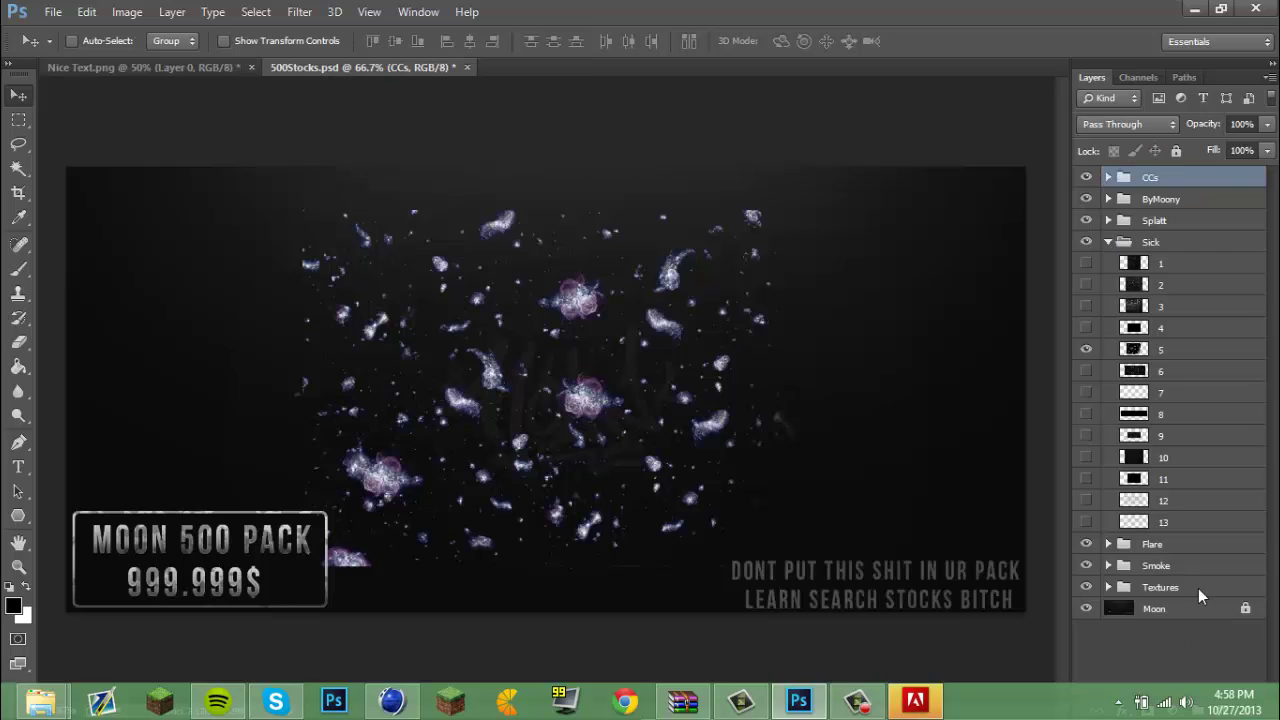
pyautogui.click(1087, 349)
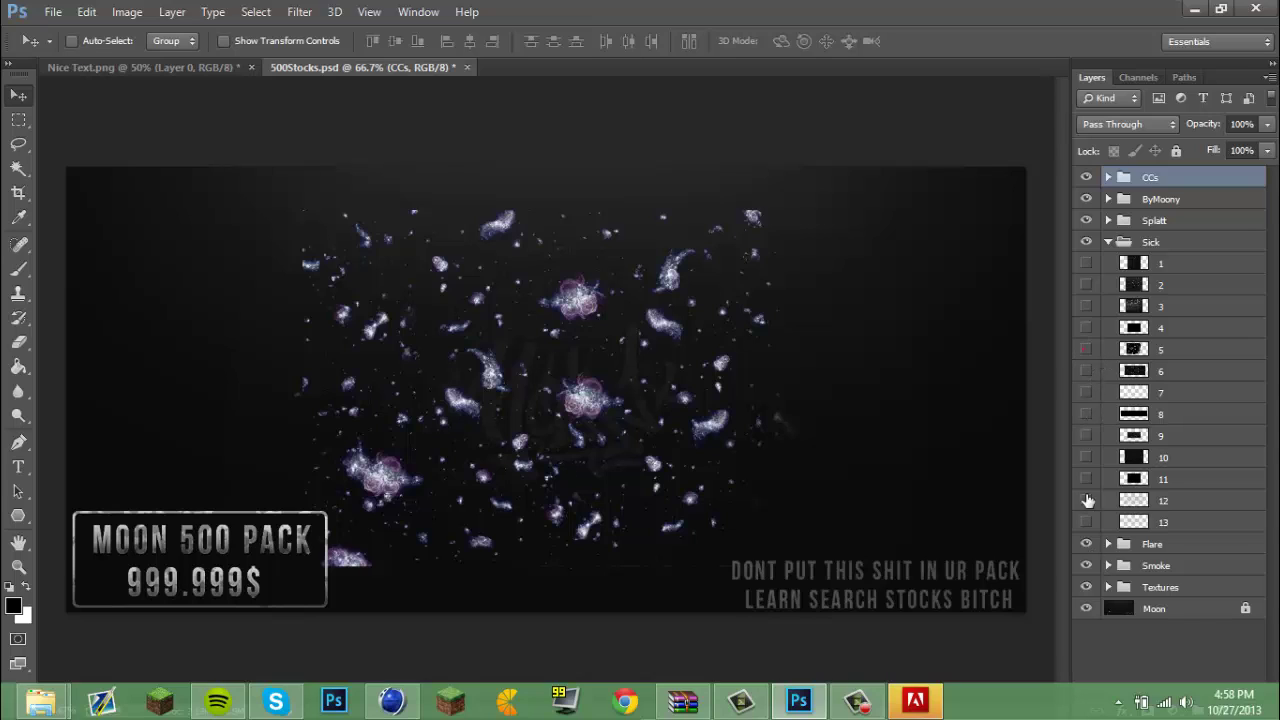
pyautogui.click(1108, 242)
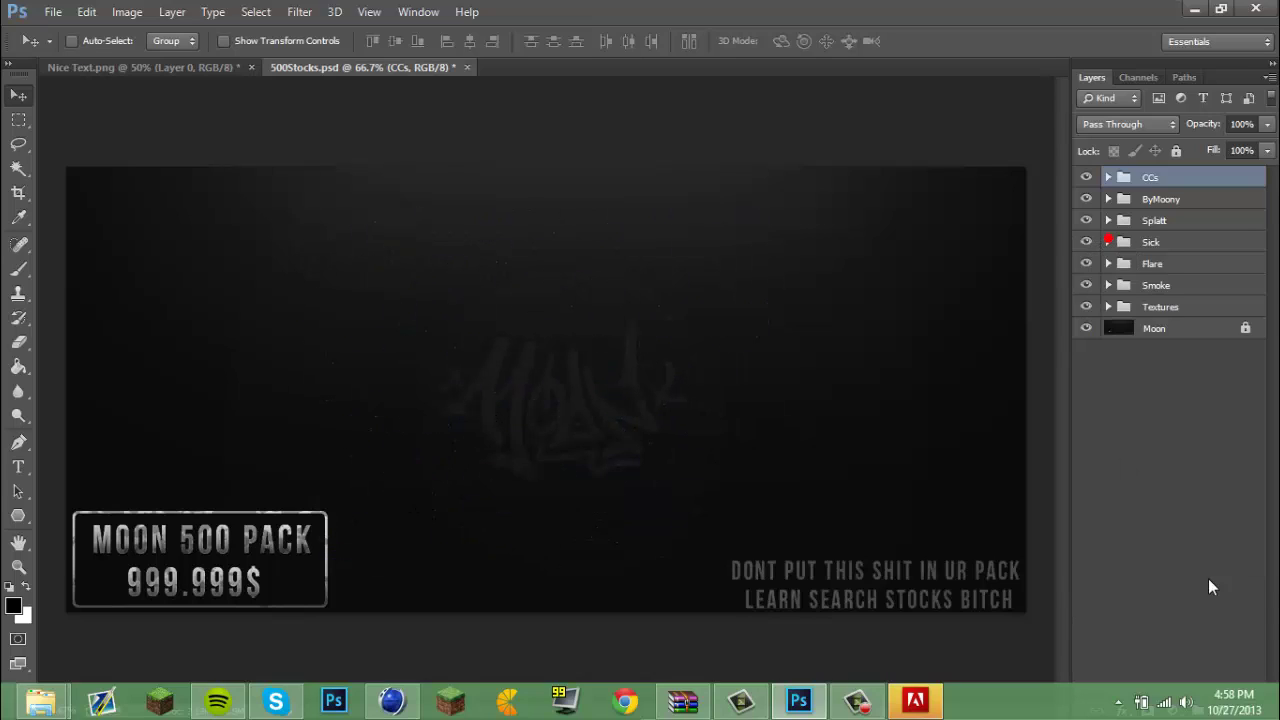
# Step: Show rock texture layer 5 of the Textures group, copy it into Nice Text.png and place it over the whole text
pyautogui.click(1112, 308)
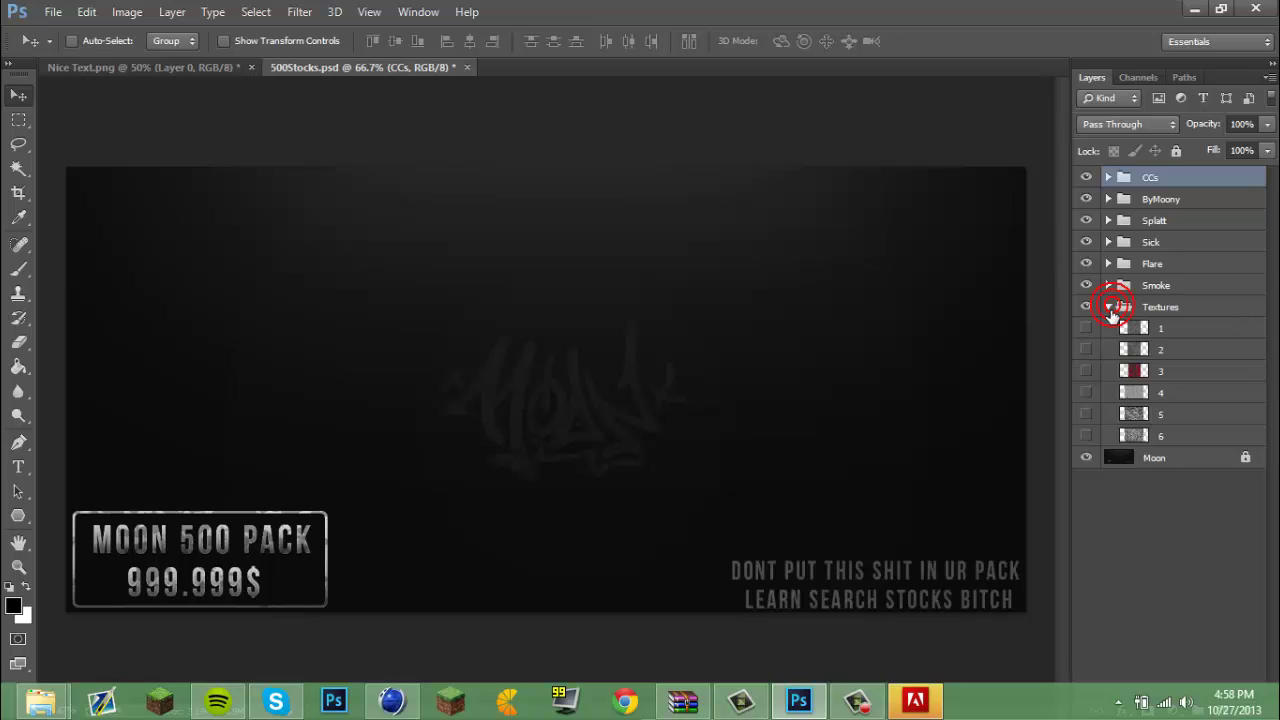
pyautogui.click(1090, 418)
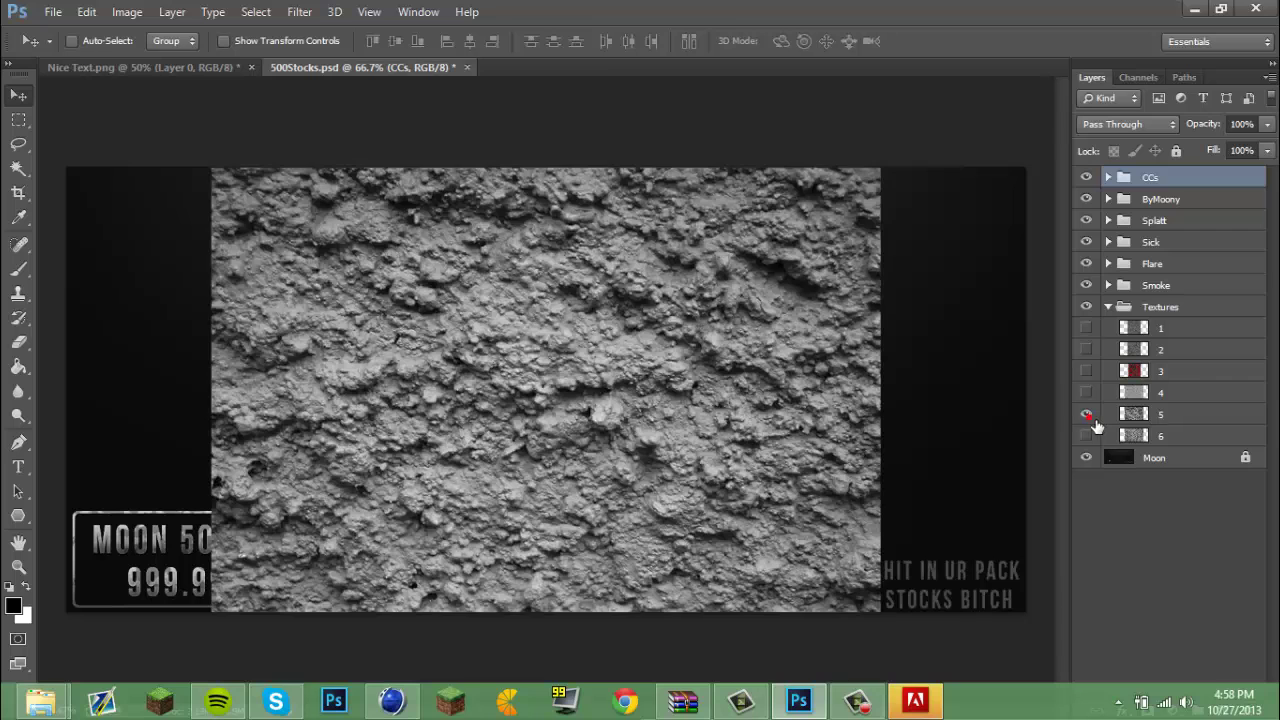
pyautogui.click(1190, 414)
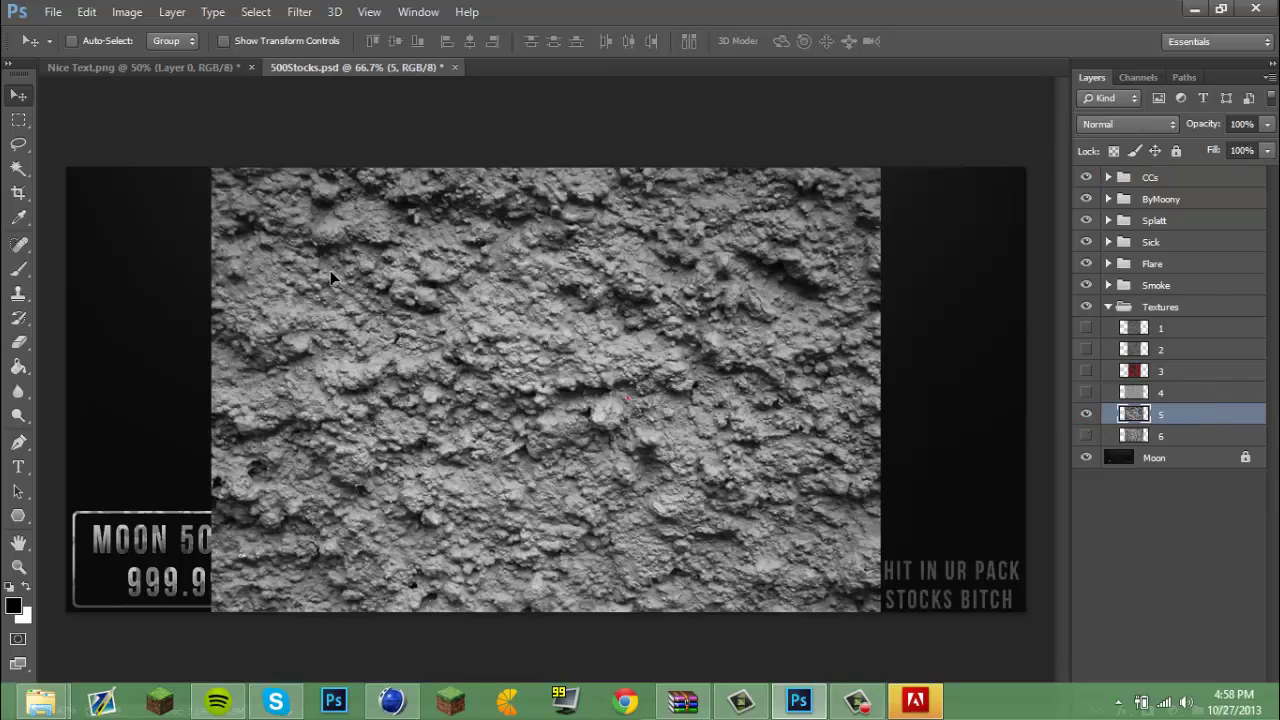
pyautogui.moveTo(330, 270); pyautogui.dragTo(669, 416)
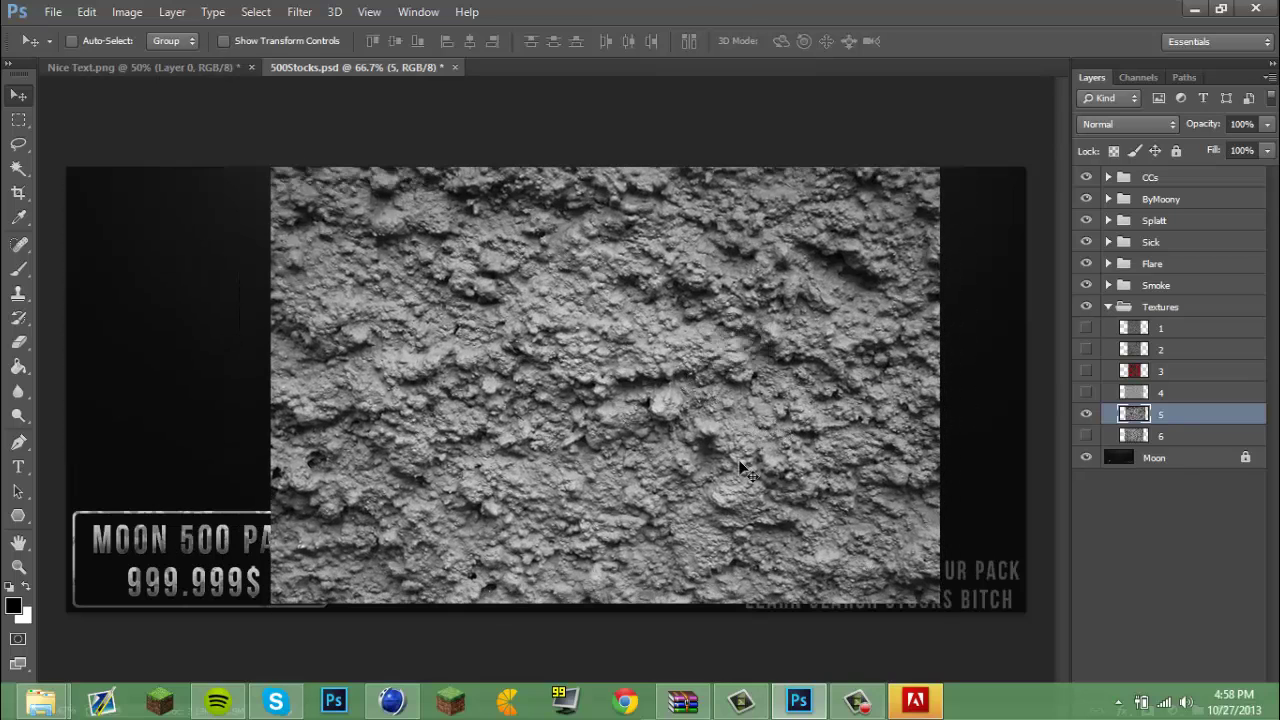
pyautogui.moveTo(775, 370); pyautogui.dragTo(572, 432)
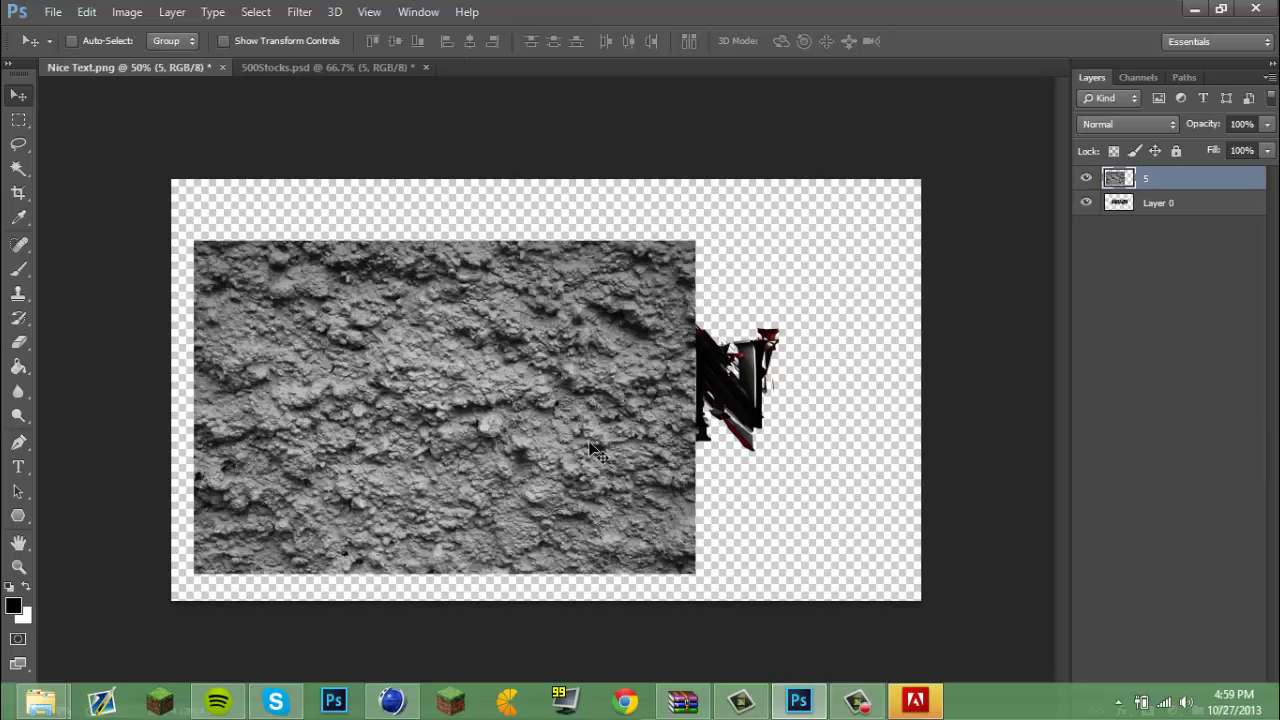
pyautogui.moveTo(552, 478); pyautogui.dragTo(663, 459)
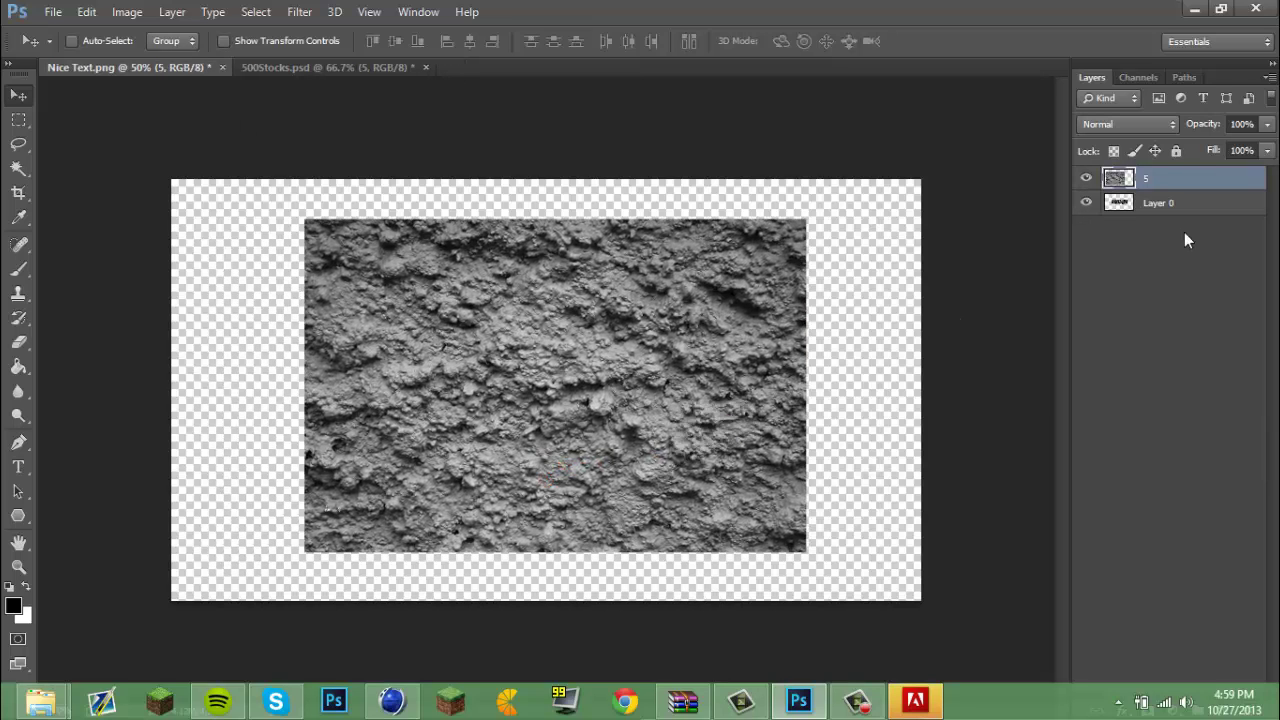
# Step: Create a clipping mask so texture layer 5 is clipped to the text layer below
pyautogui.rightClick(1141, 185)
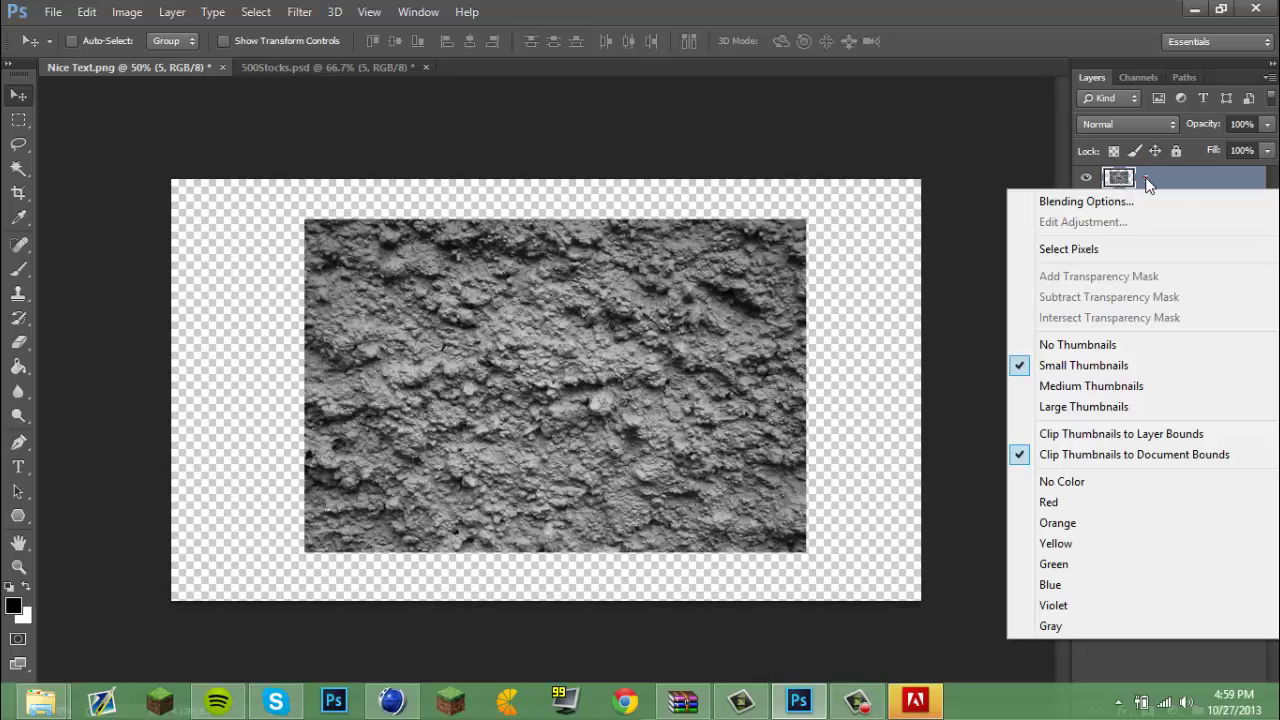
pyautogui.click(1150, 177)
pyautogui.rightClick(1150, 177)
pyautogui.click(1150, 177)
pyautogui.rightClick(1150, 177)
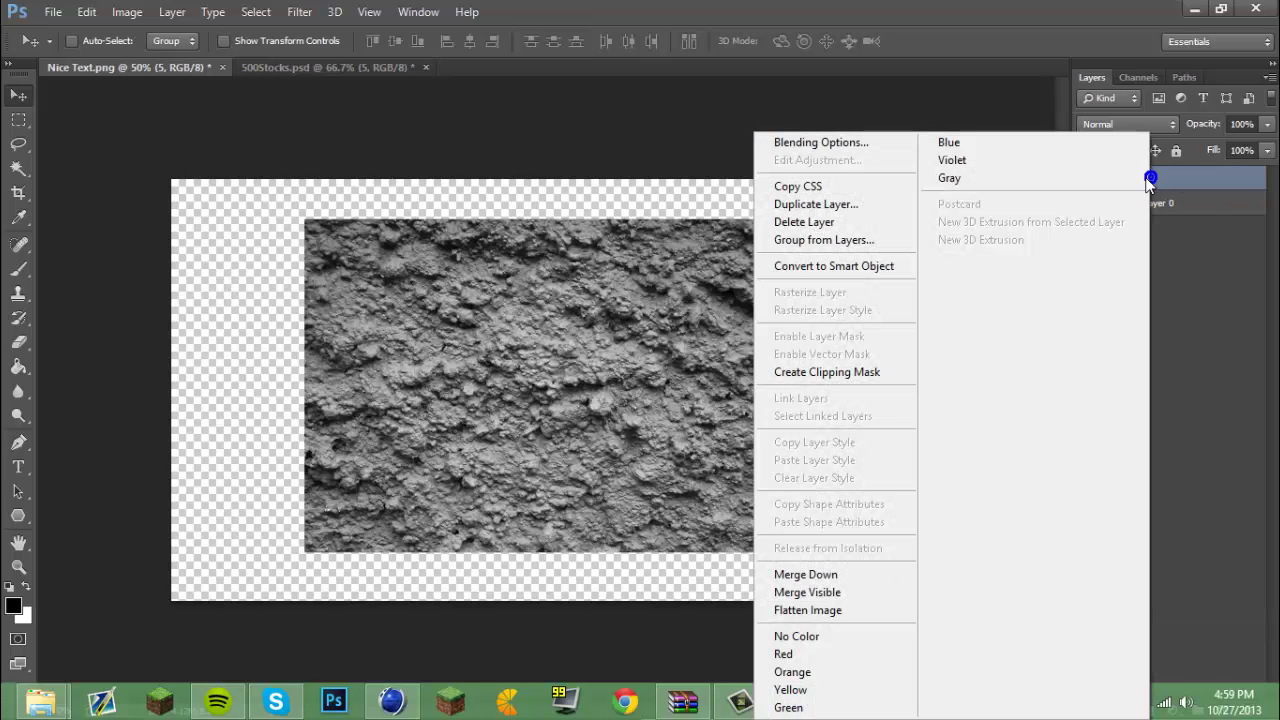
pyautogui.click(852, 372)
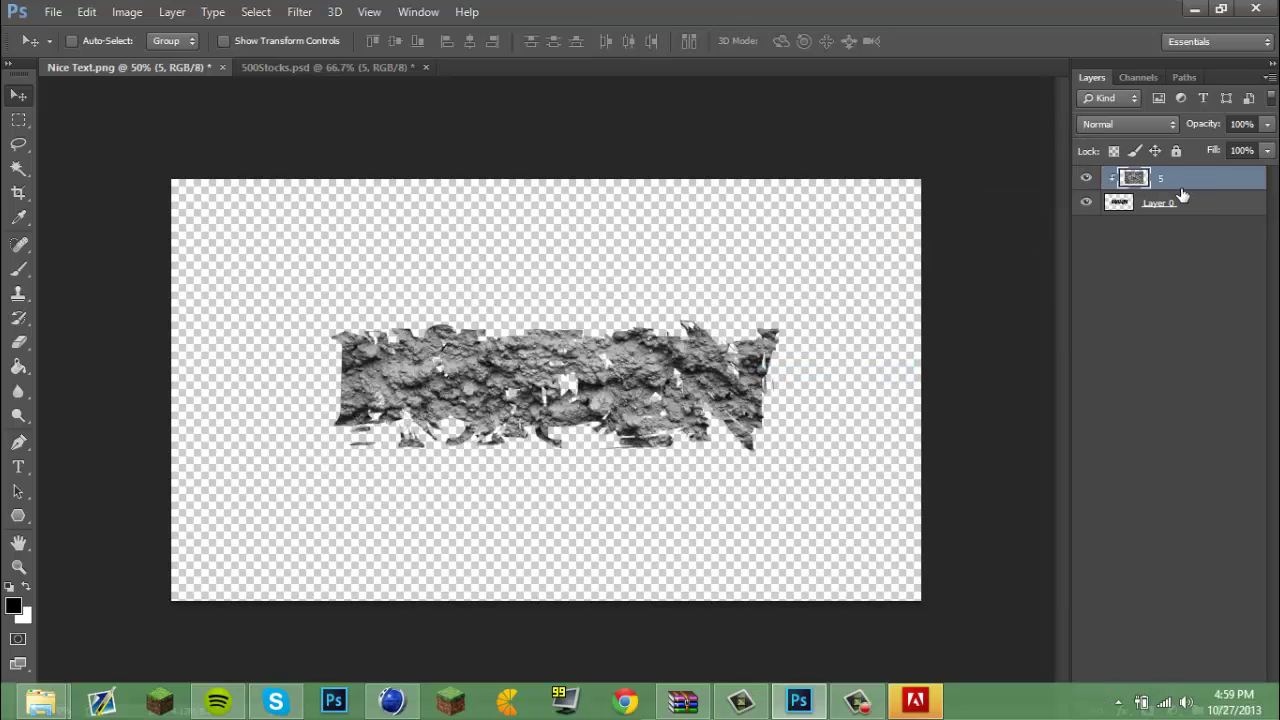
# Step: Set the blend mode of the clipped texture layer 5 to Overlay
pyautogui.click(1160, 124)
pyautogui.click(1117, 272)
pyautogui.click(1135, 124)
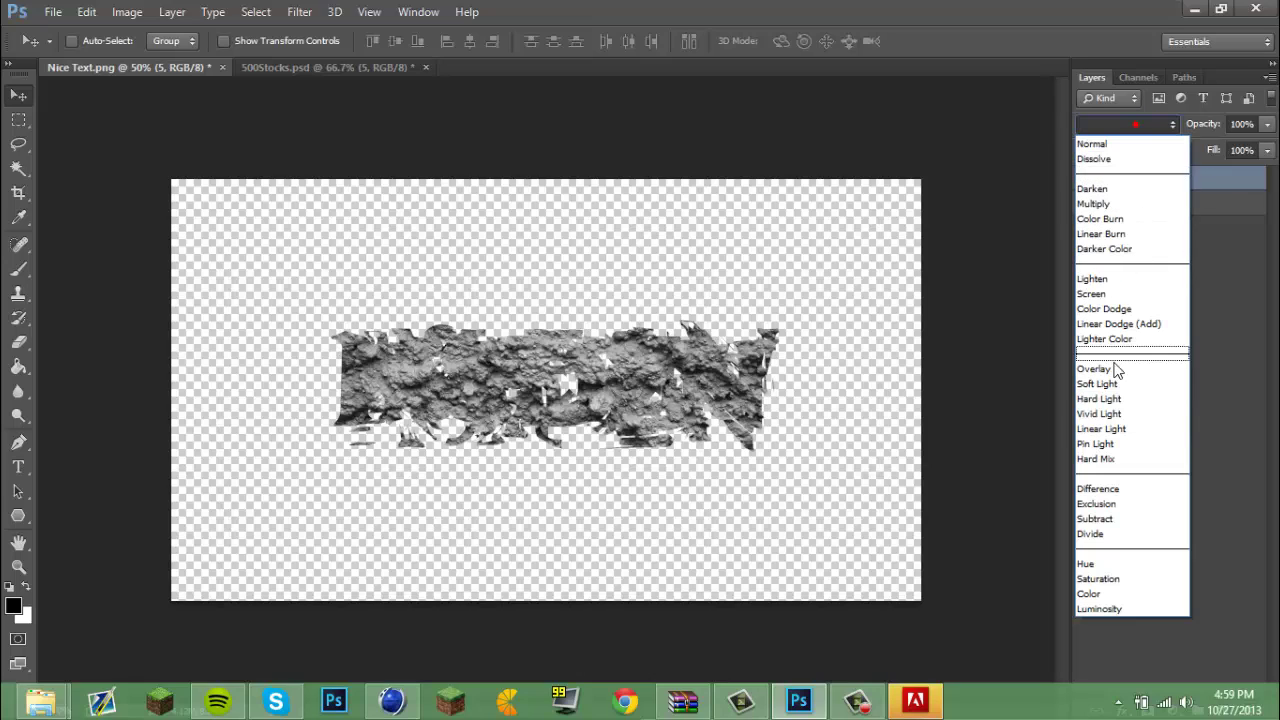
pyautogui.click(1114, 369)
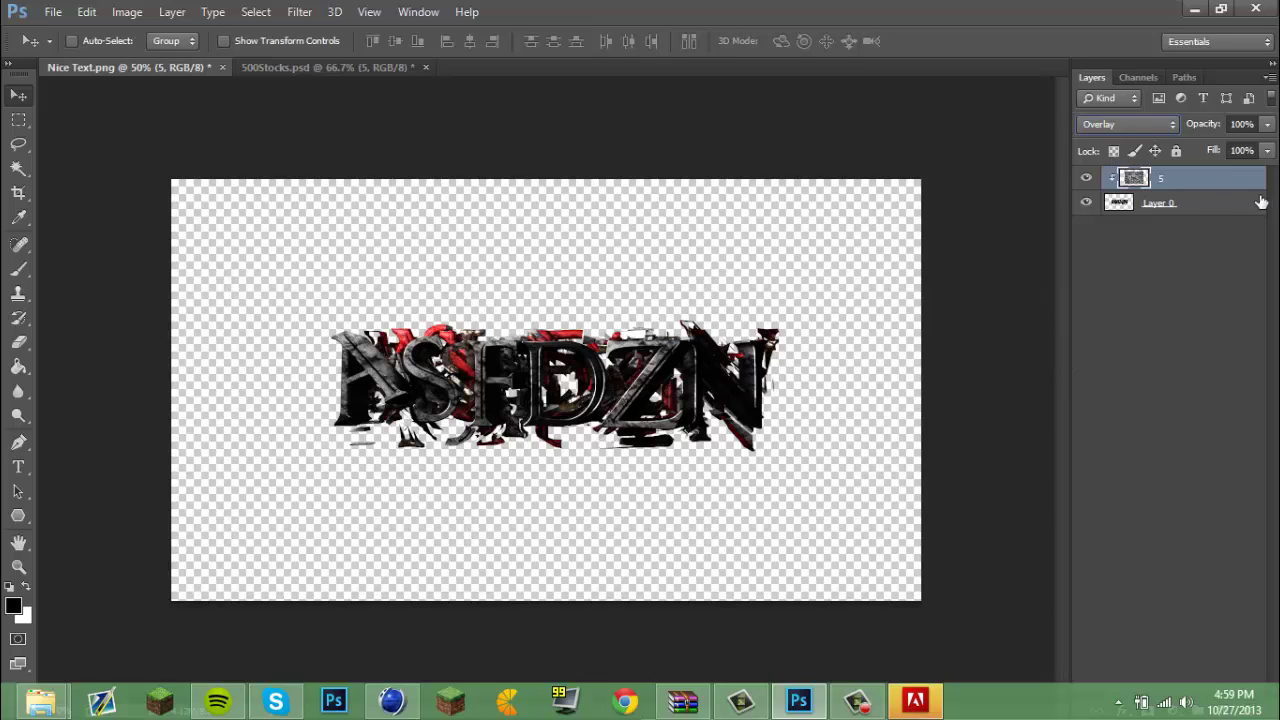
# Step: Merge texture layer 5 and Layer 0 into a single layer
pyautogui.keyDown('shift'); pyautogui.click(1159, 208); pyautogui.keyUp('shift')
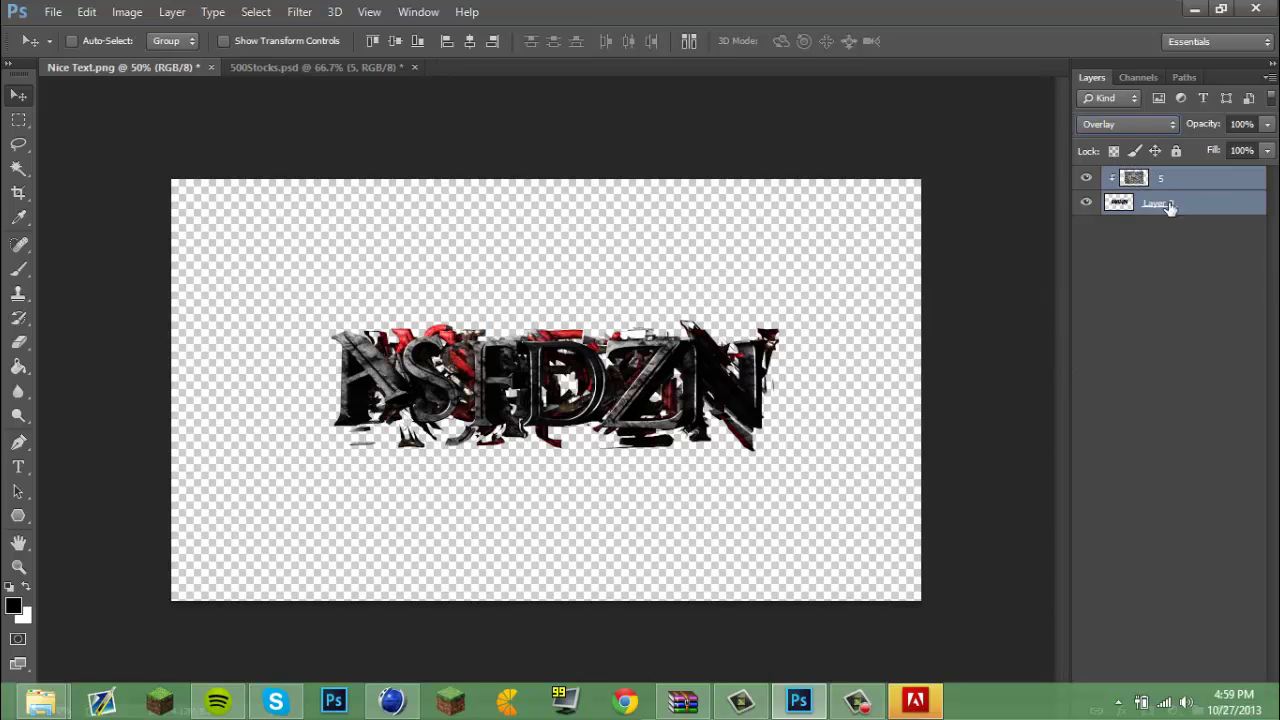
pyautogui.rightClick(1159, 205)
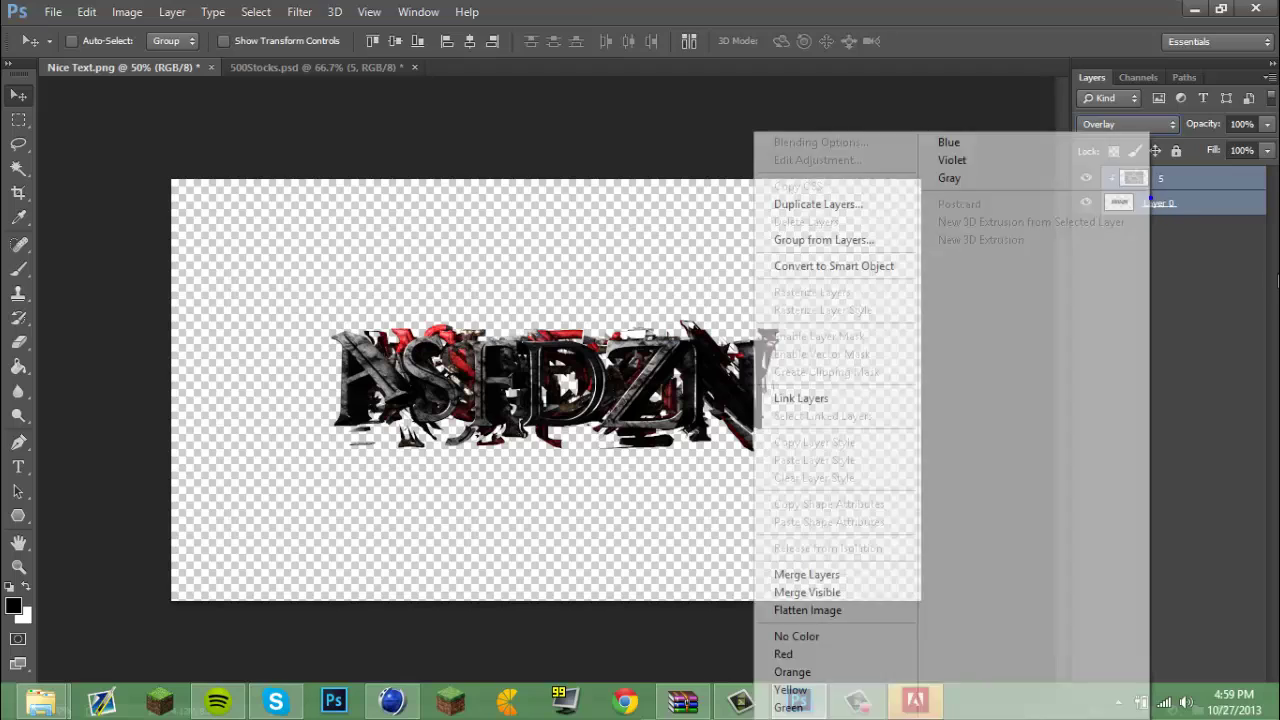
pyautogui.click(839, 574)
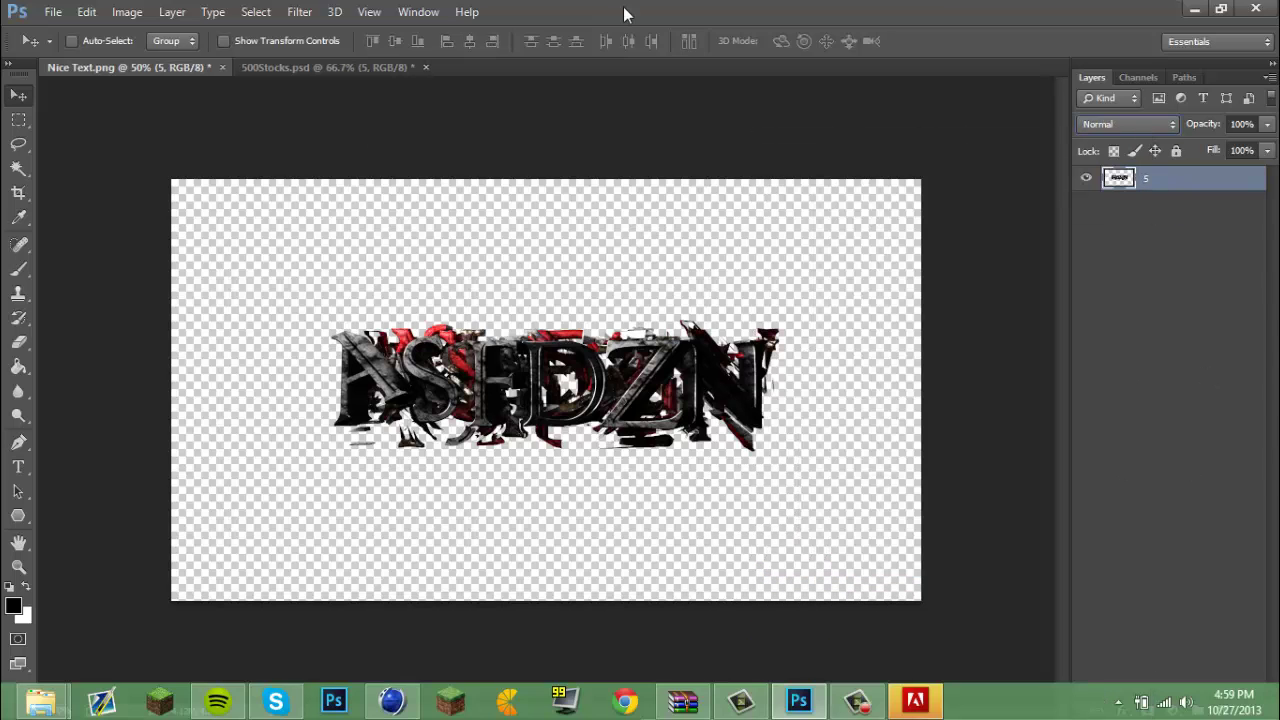
# Step: Hide texture 5 and collapse the Textures group in 500Stocks.psd, then return to Nice Text.png
pyautogui.click(321, 64)
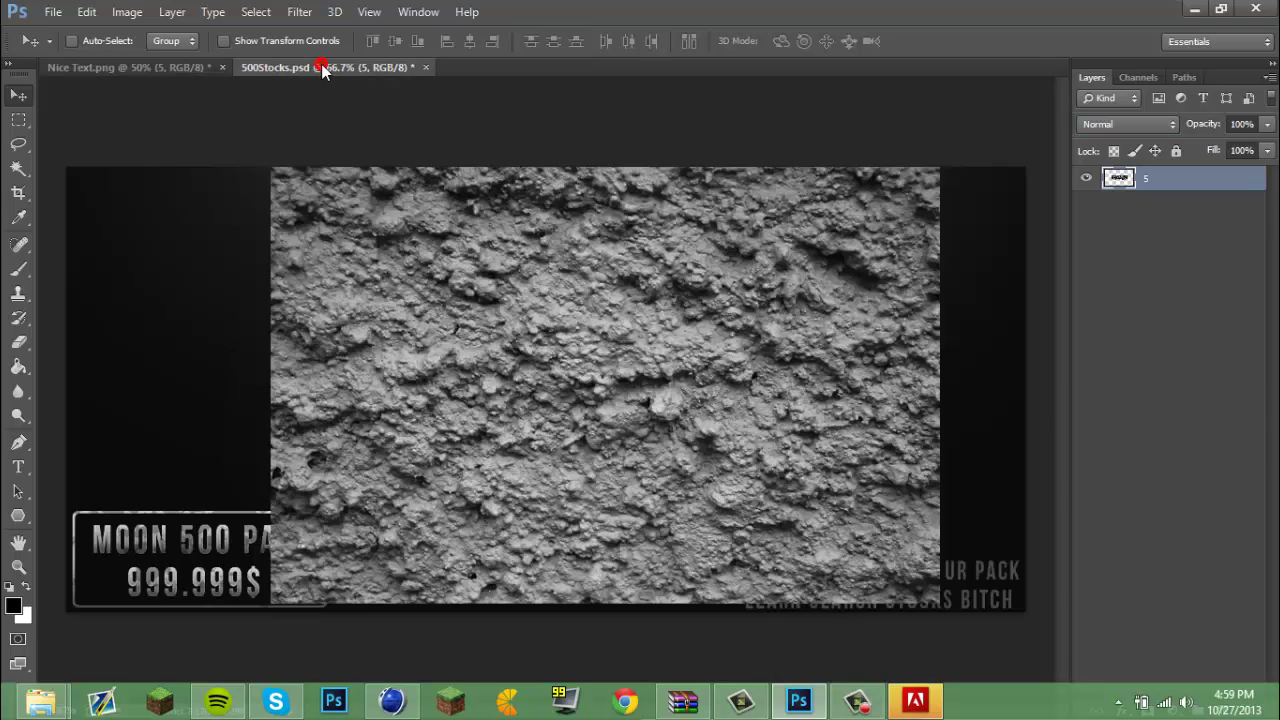
pyautogui.click(1086, 413)
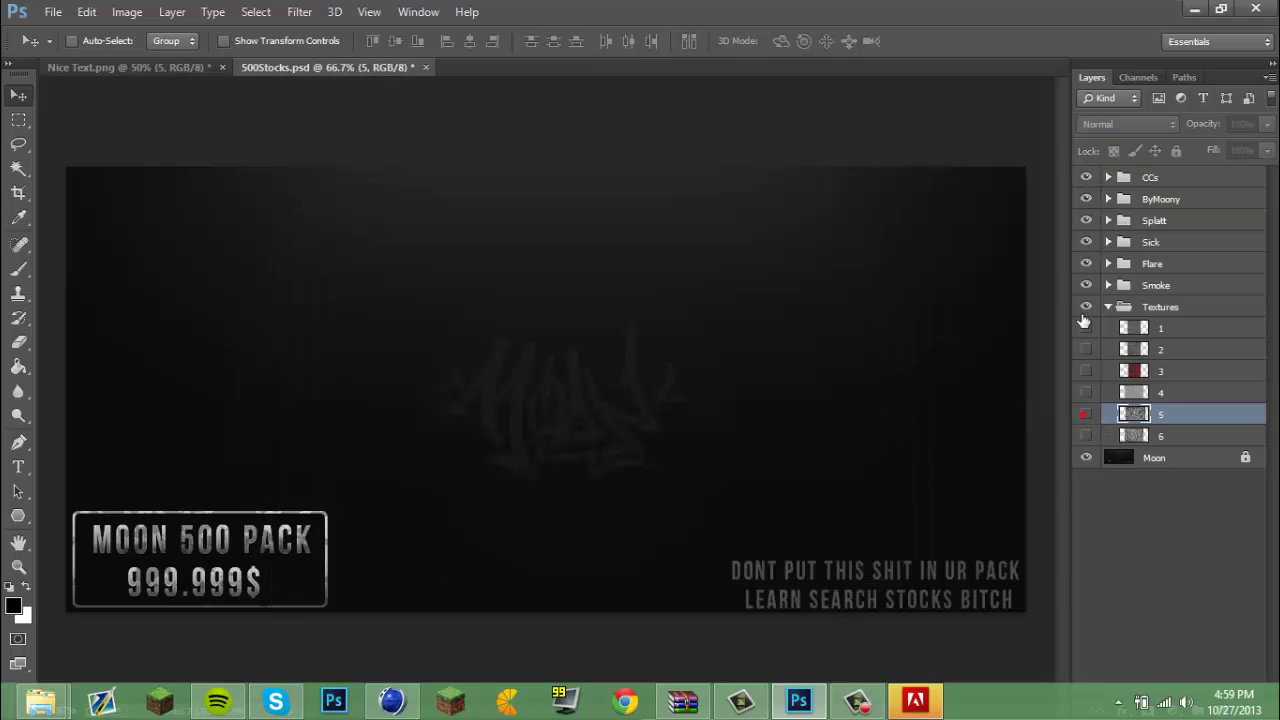
pyautogui.click(1110, 307)
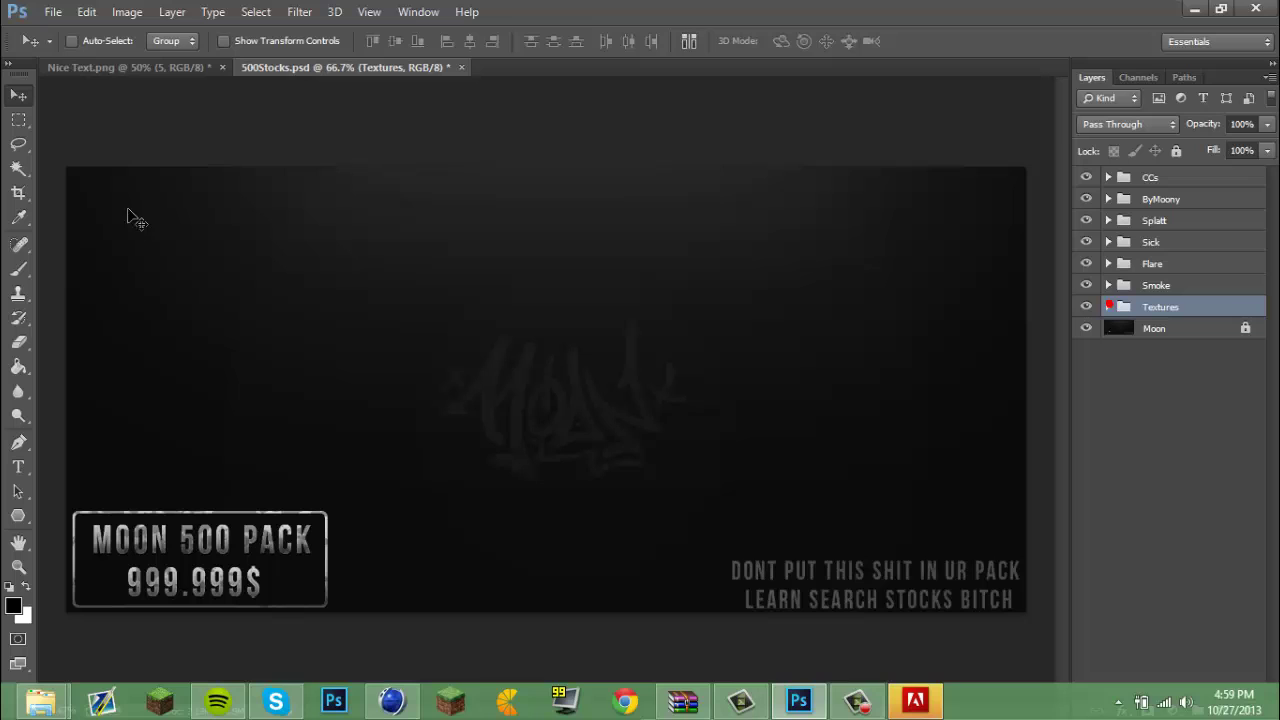
pyautogui.click(141, 68)
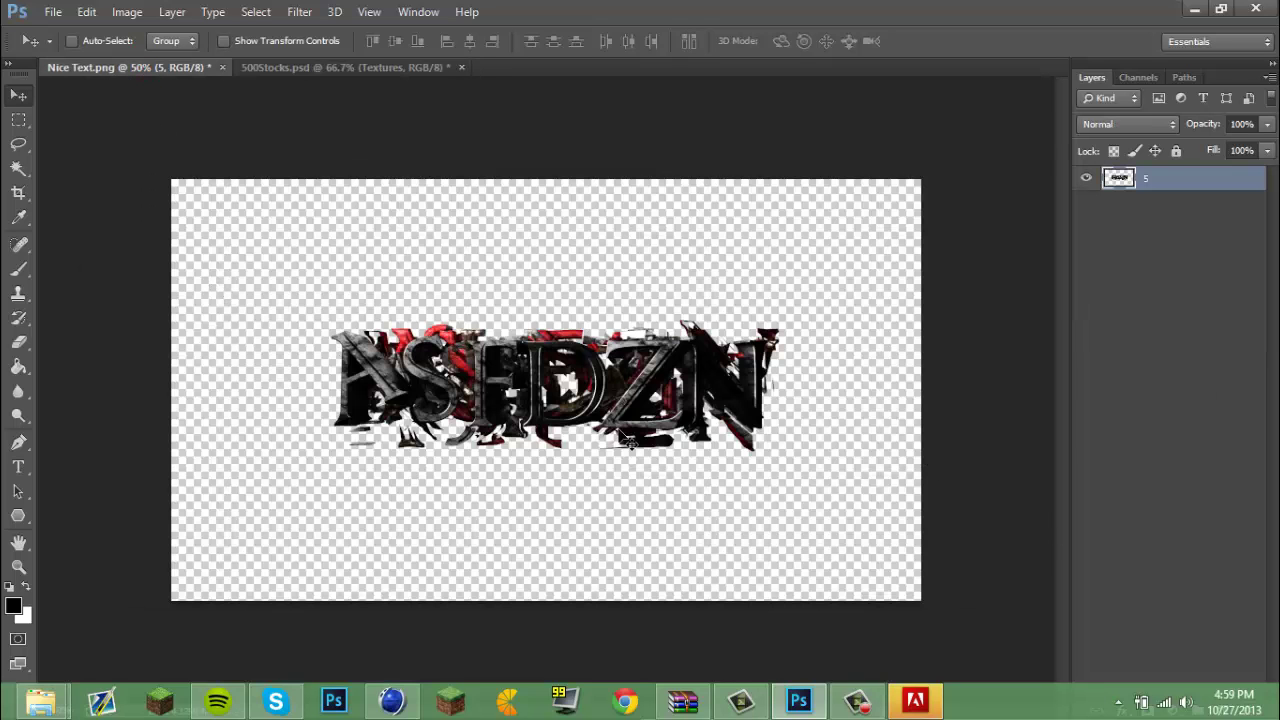
# Step: Move the merged text slightly down and left, and copy the CC1 group from 500Stocks.psd into Nice Text.png above it
pyautogui.moveTo(556, 441); pyautogui.dragTo(545, 446)
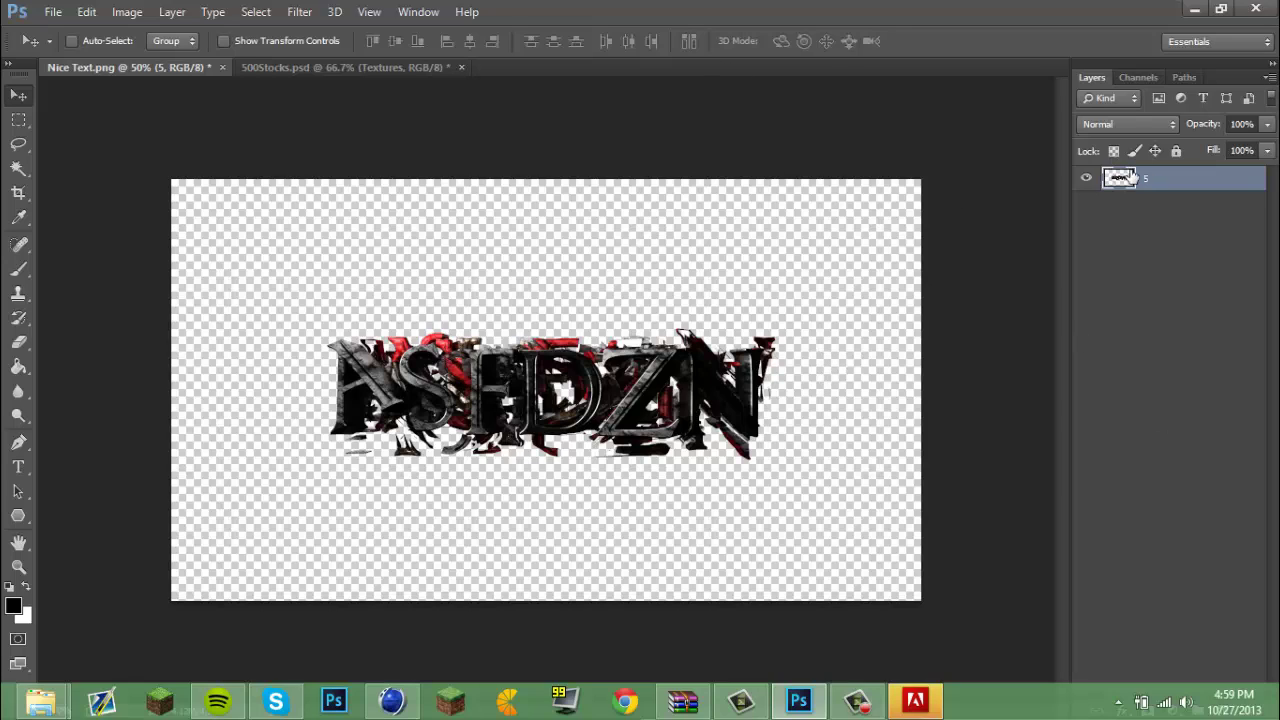
pyautogui.click(339, 68)
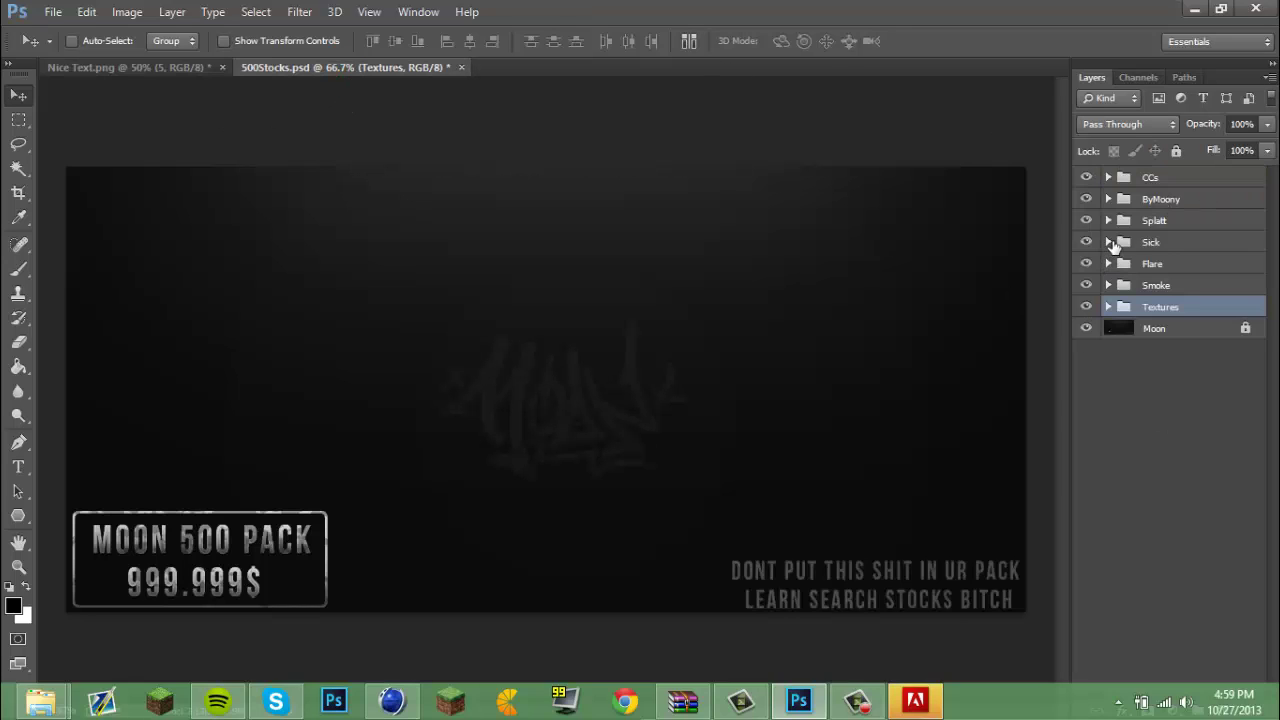
pyautogui.click(1108, 177)
pyautogui.click(1087, 199)
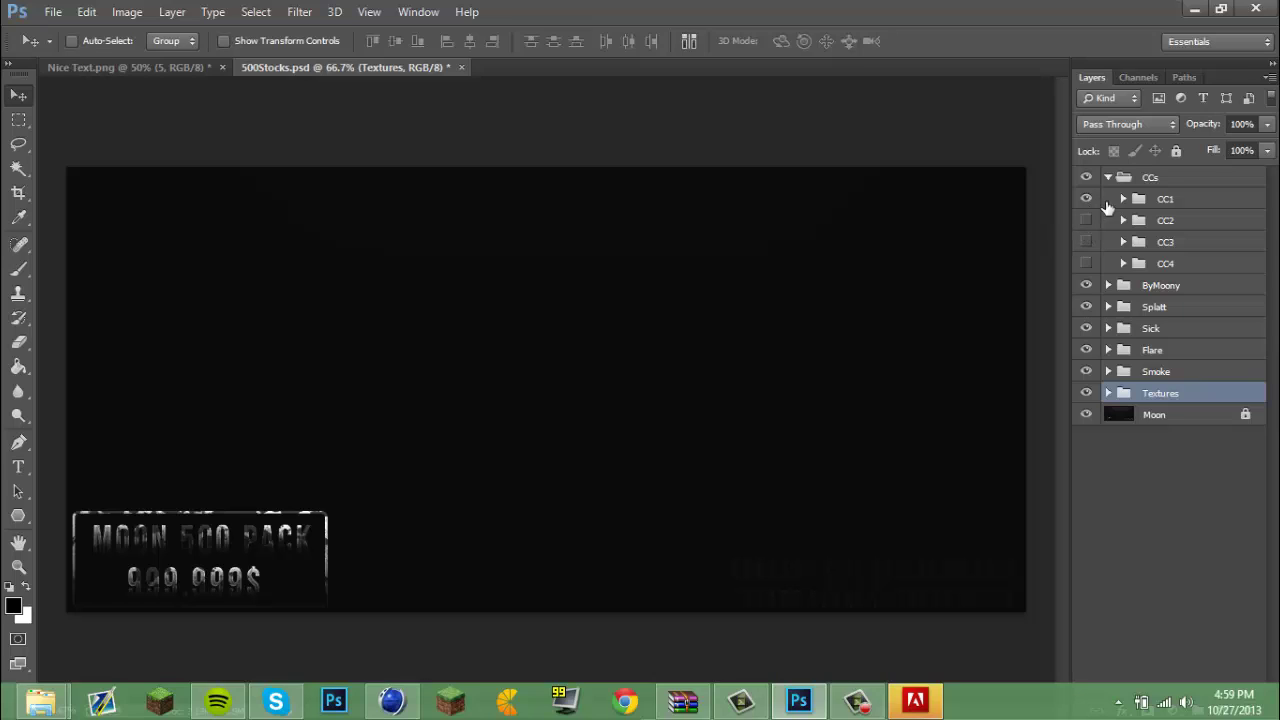
pyautogui.click(1166, 200)
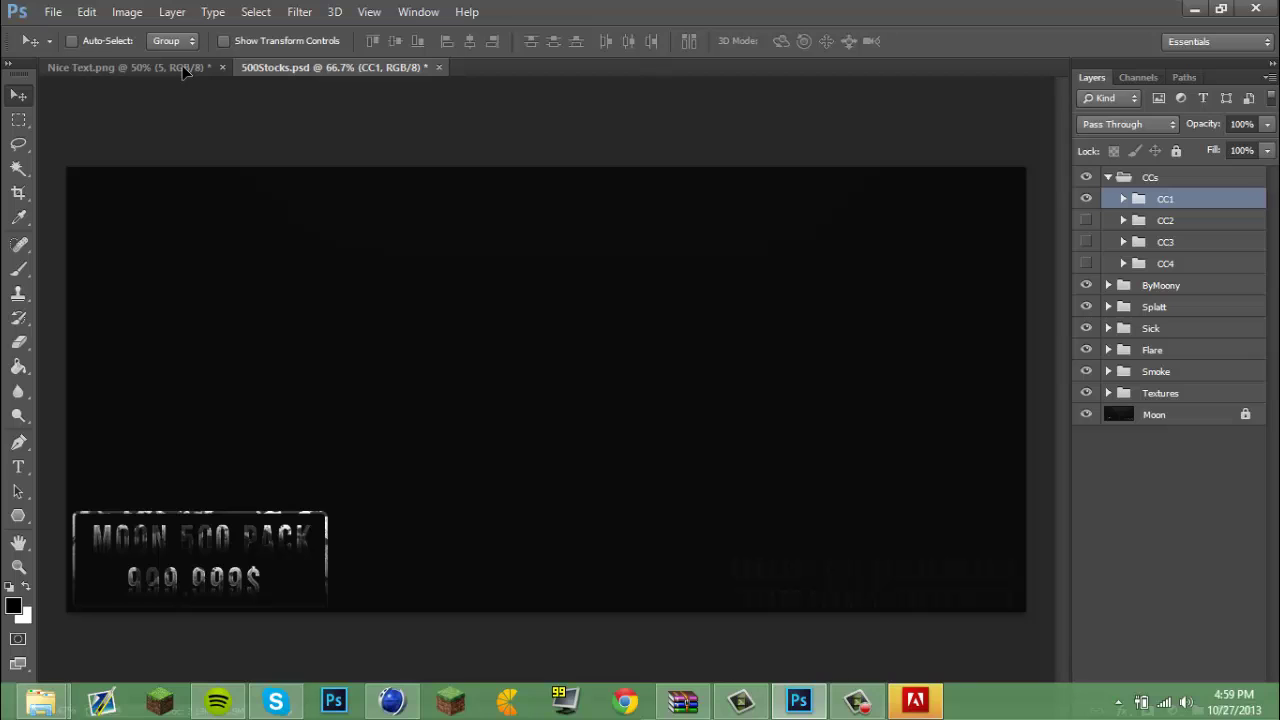
pyautogui.moveTo(185, 70); pyautogui.dragTo(650, 470)
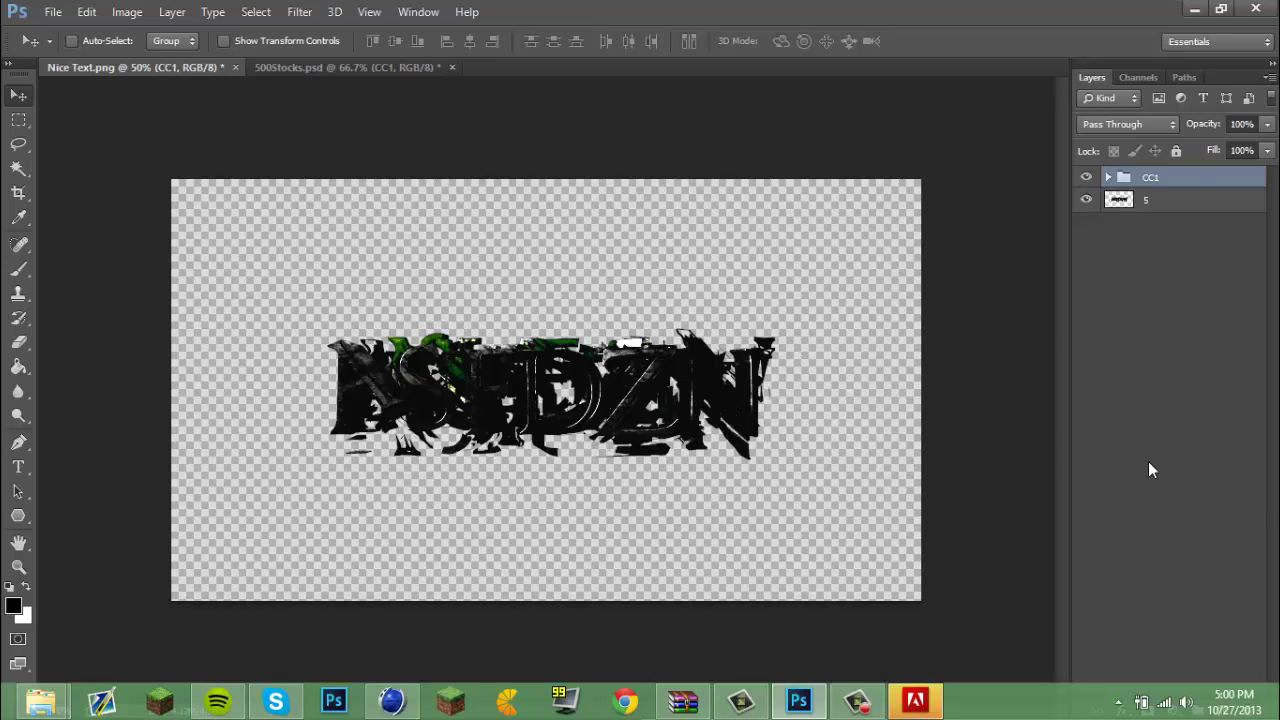
# Step: Try the Multiply, Linear Dodge (Add), Soft Light, Hard Mix and Color Dodge blend modes on the CC1 group
pyautogui.click(1150, 124)
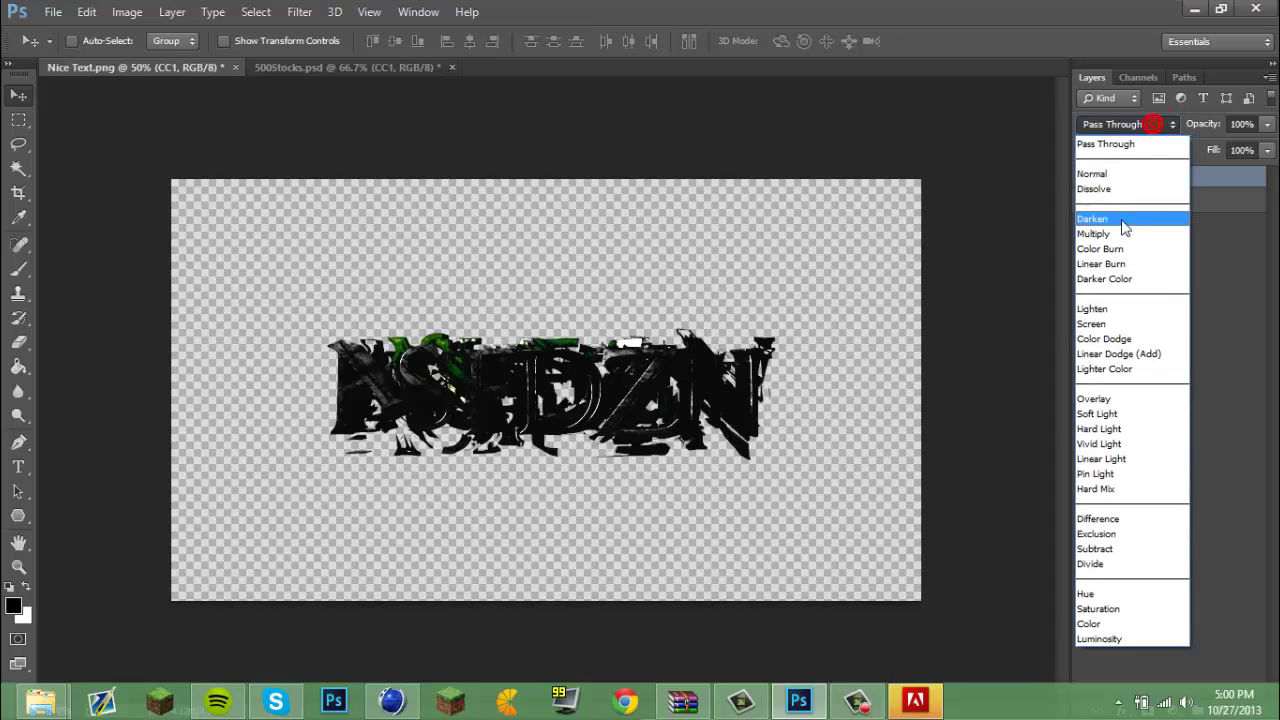
pyautogui.click(1114, 232)
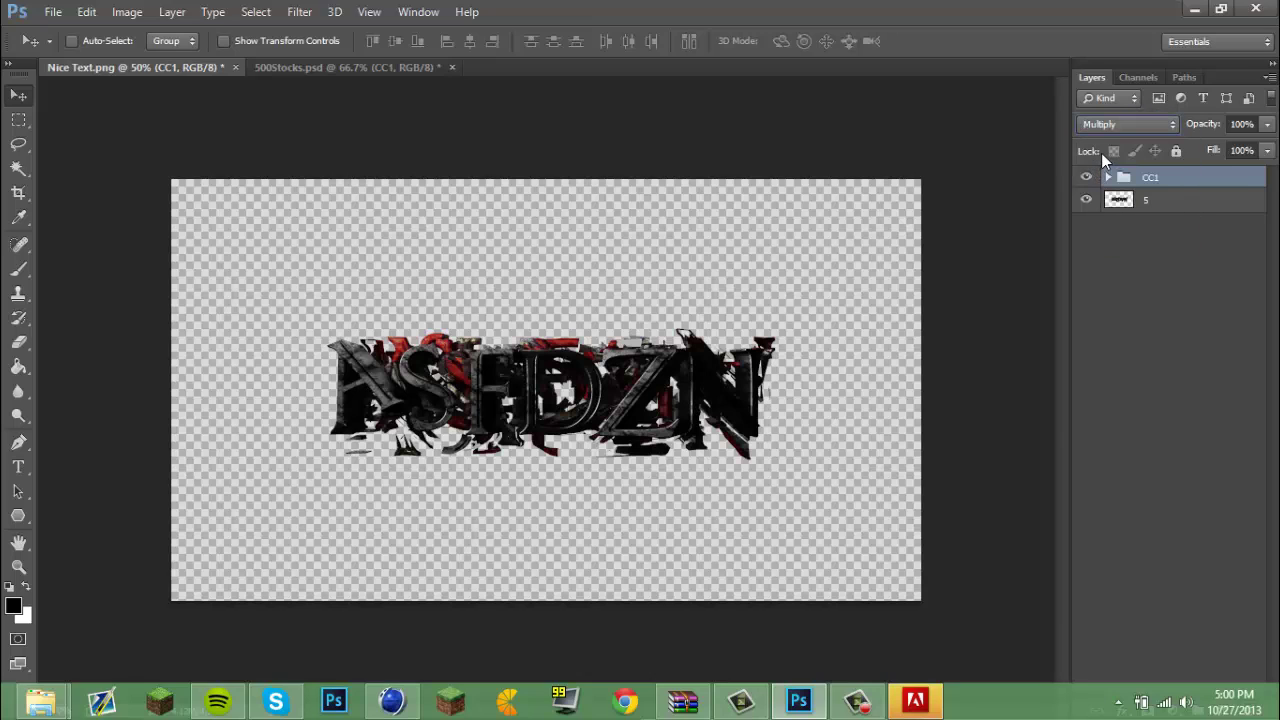
pyautogui.click(1137, 123)
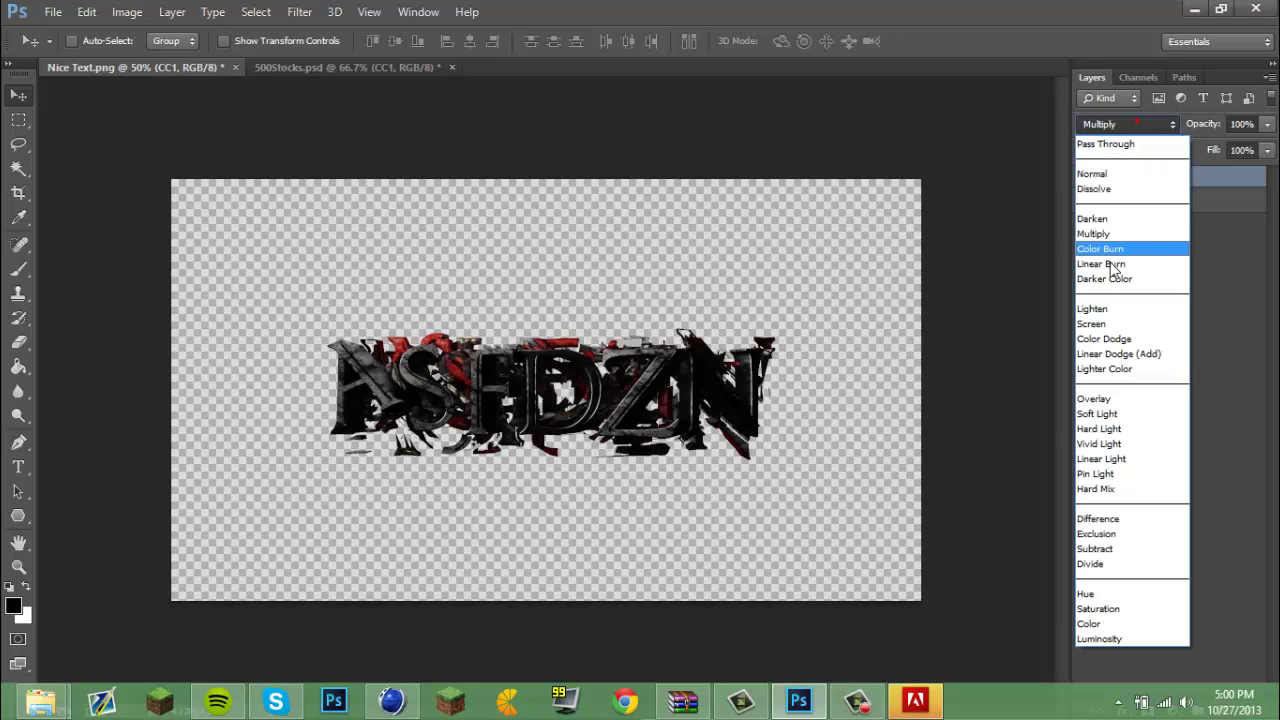
pyautogui.click(1104, 351)
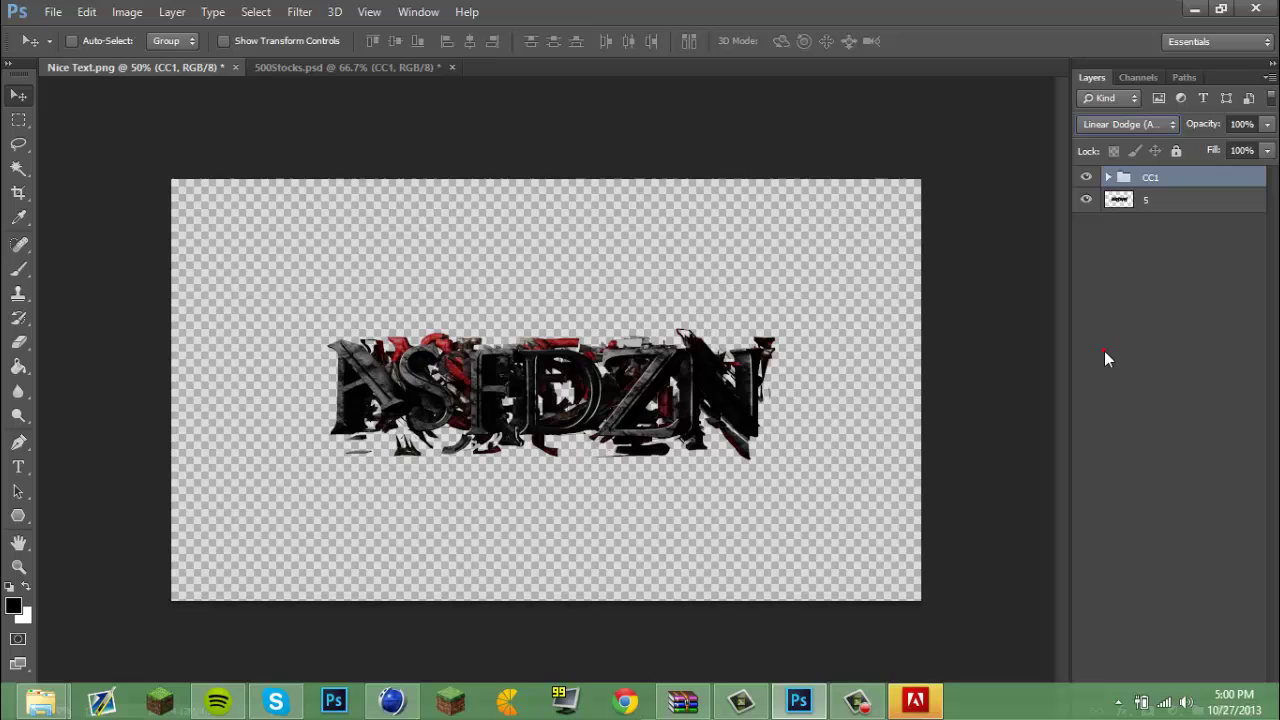
pyautogui.click(1131, 119)
pyautogui.click(1100, 414)
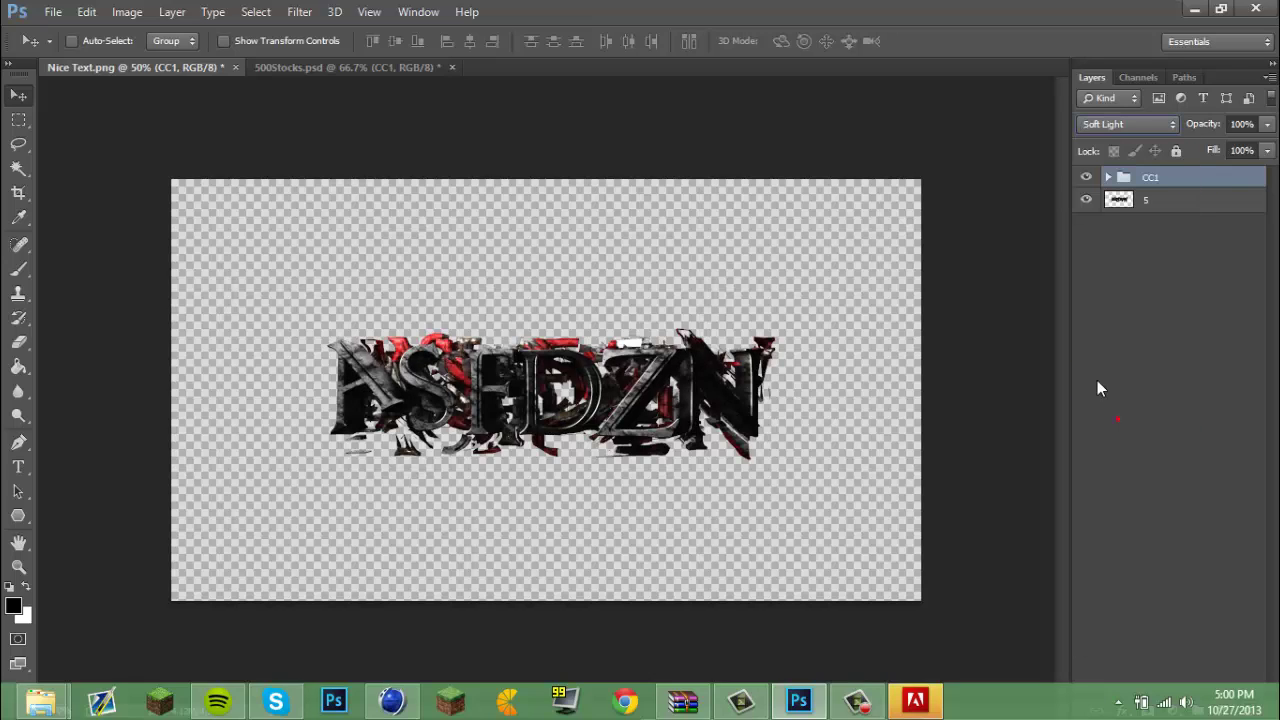
pyautogui.click(1131, 125)
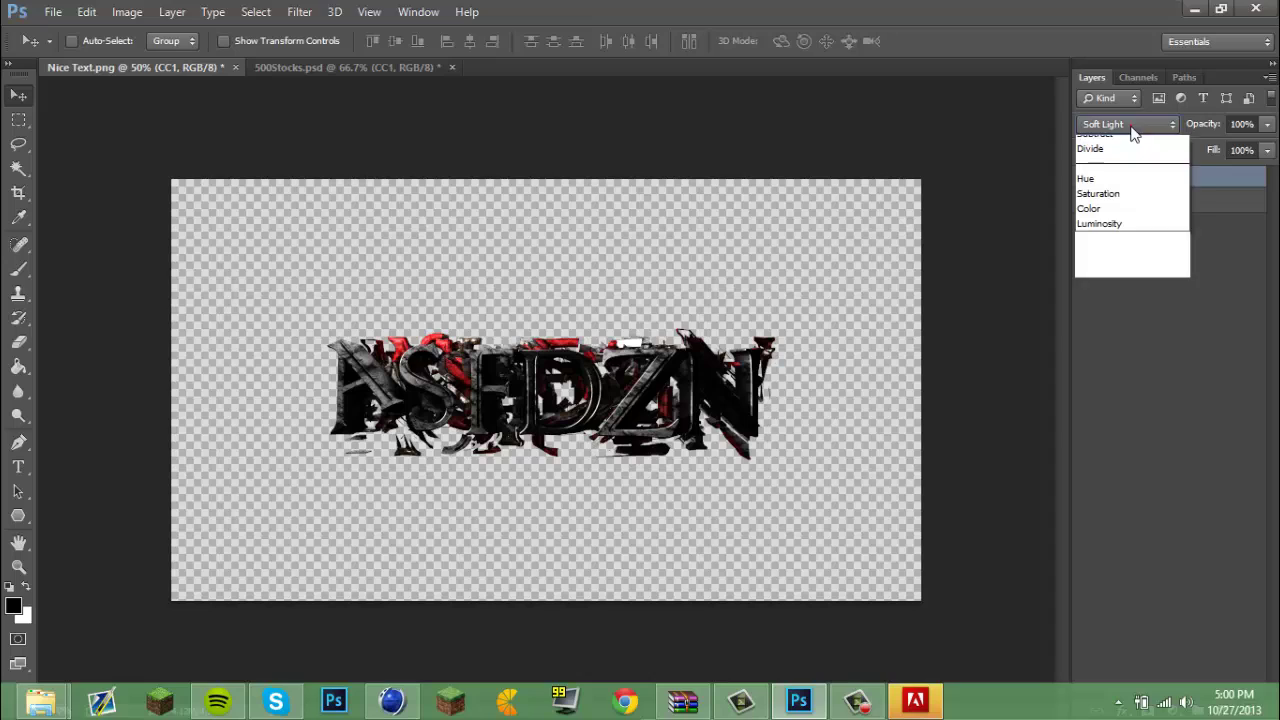
pyautogui.click(1096, 481)
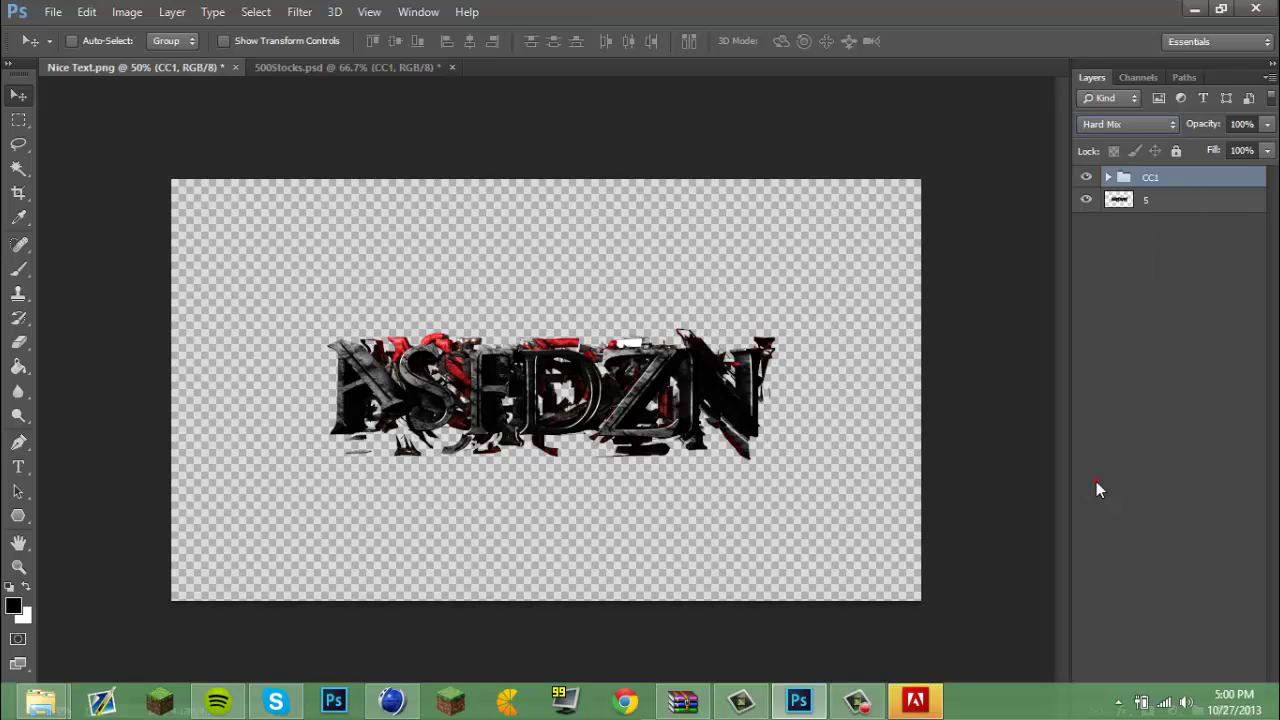
pyautogui.click(1146, 126)
pyautogui.click(1146, 352)
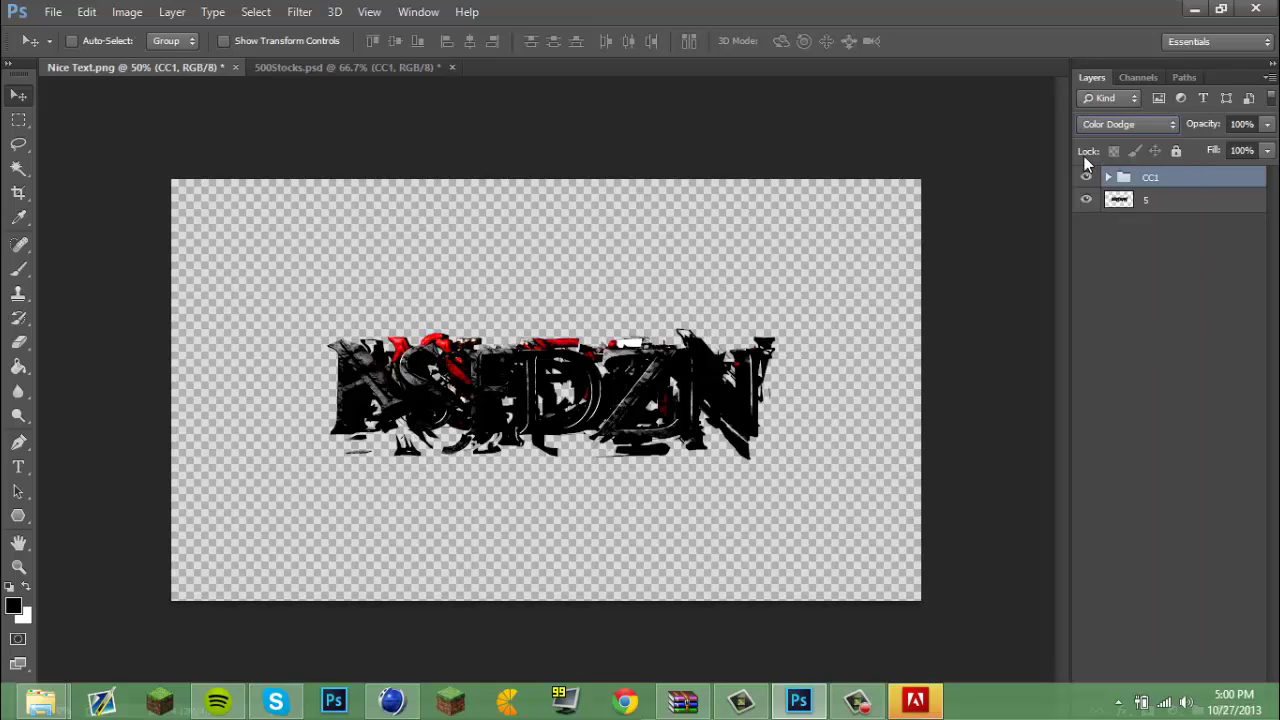
# Step: Set the blend mode of the CC1 group to Color and return to Nice Text.png
pyautogui.click(1135, 122)
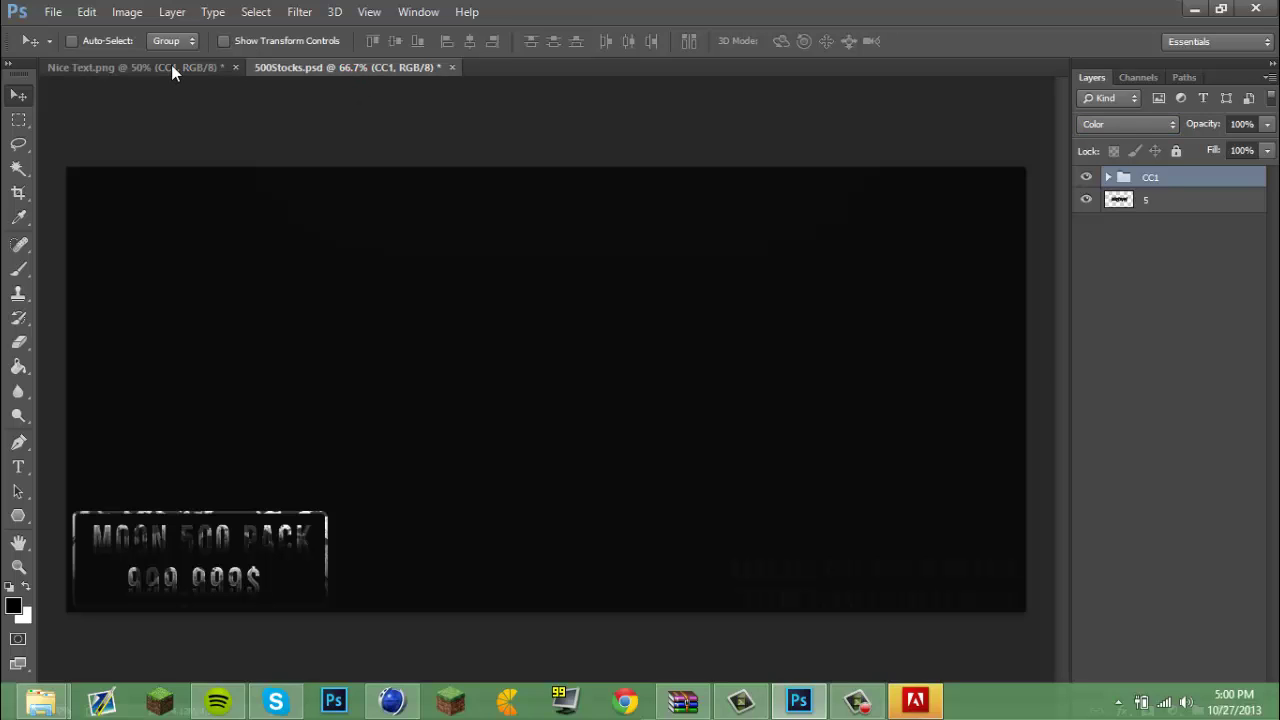
pyautogui.click(163, 63)
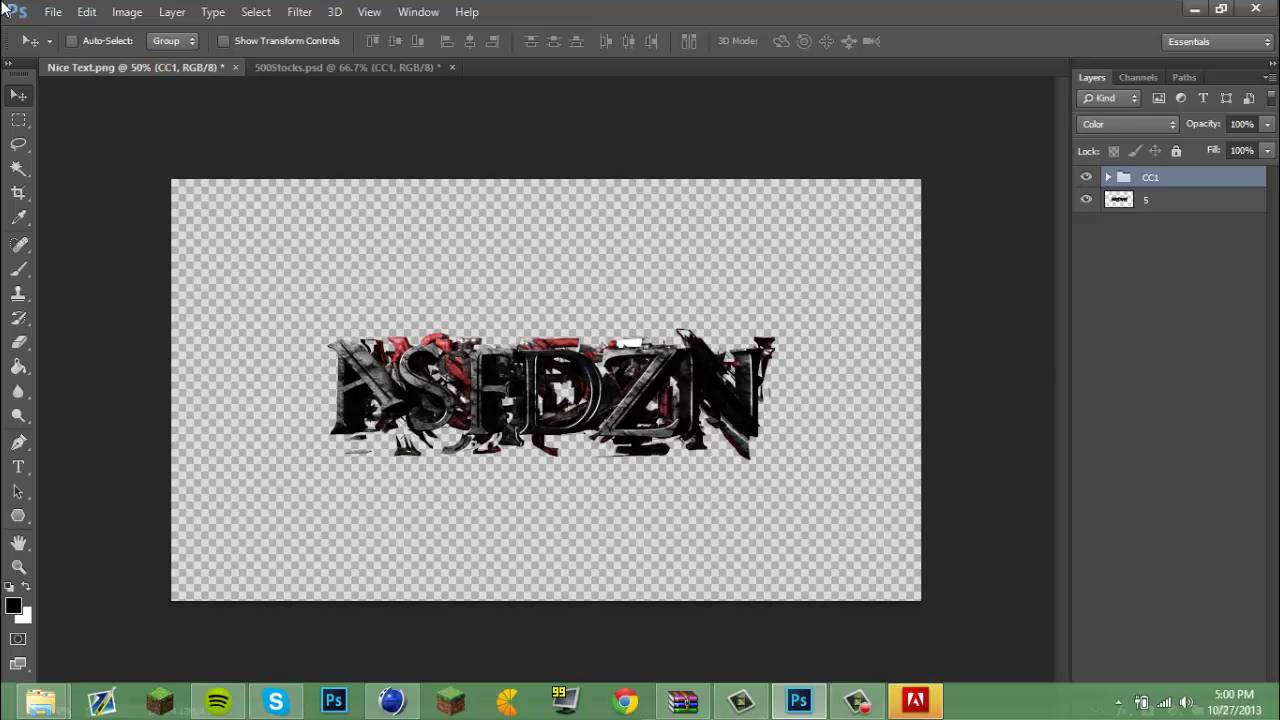
pyautogui.click(53, 12)
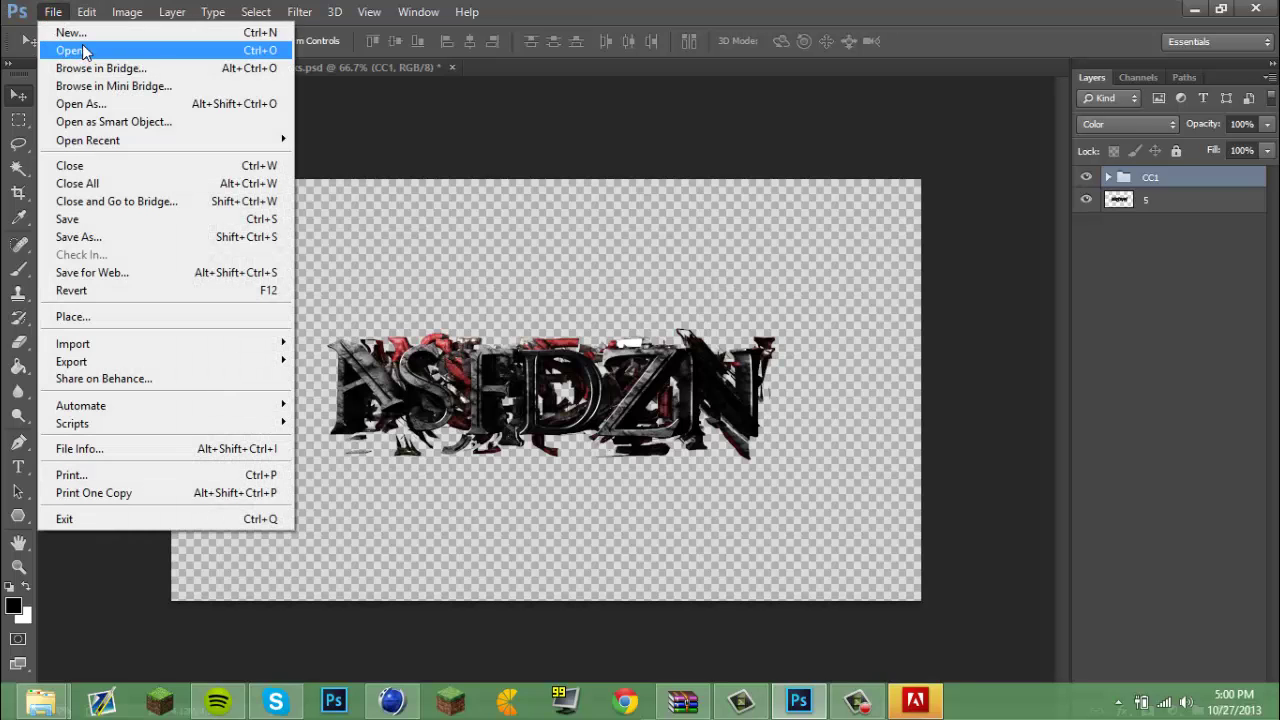
pyautogui.click(73, 50)
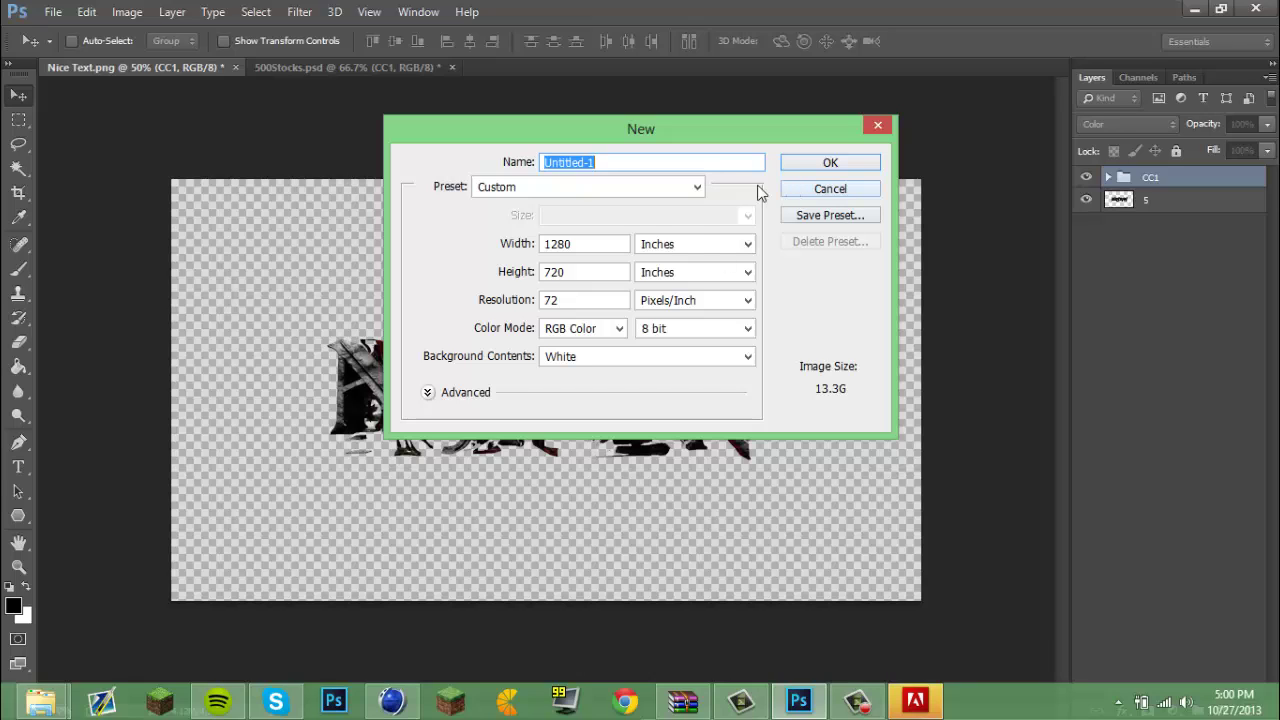
pyautogui.click(830, 164)
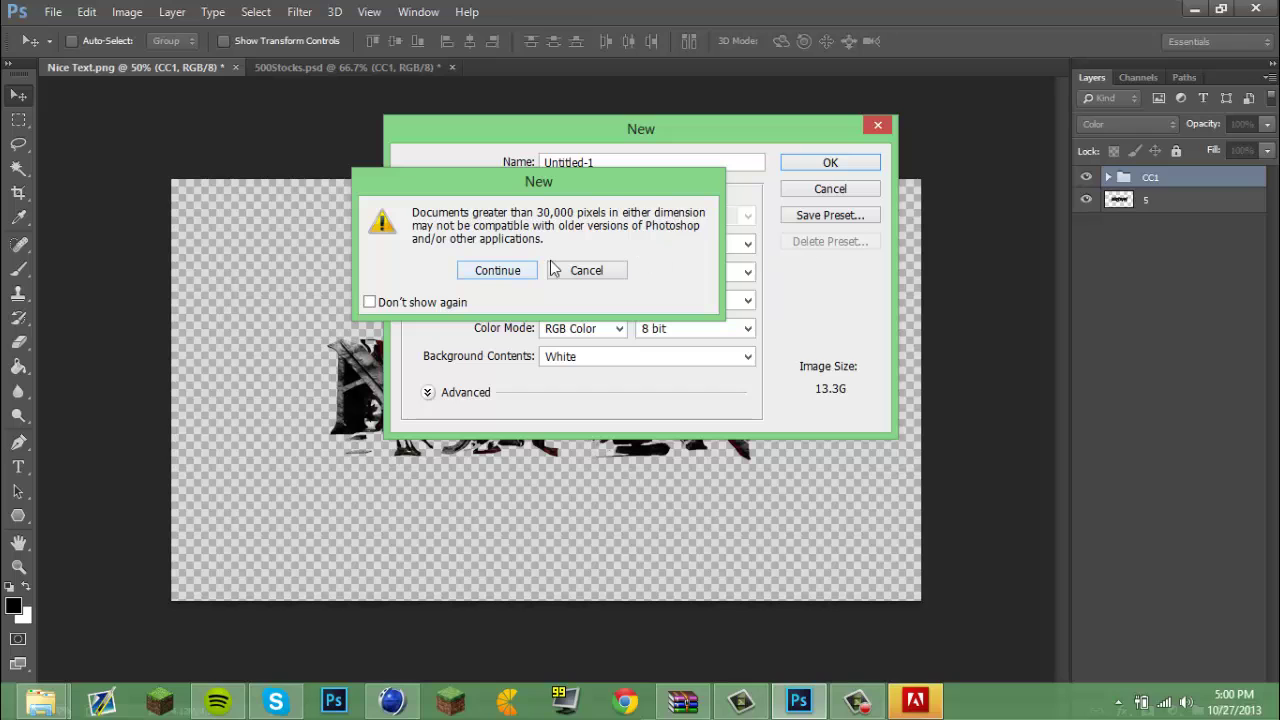
pyautogui.click(622, 270)
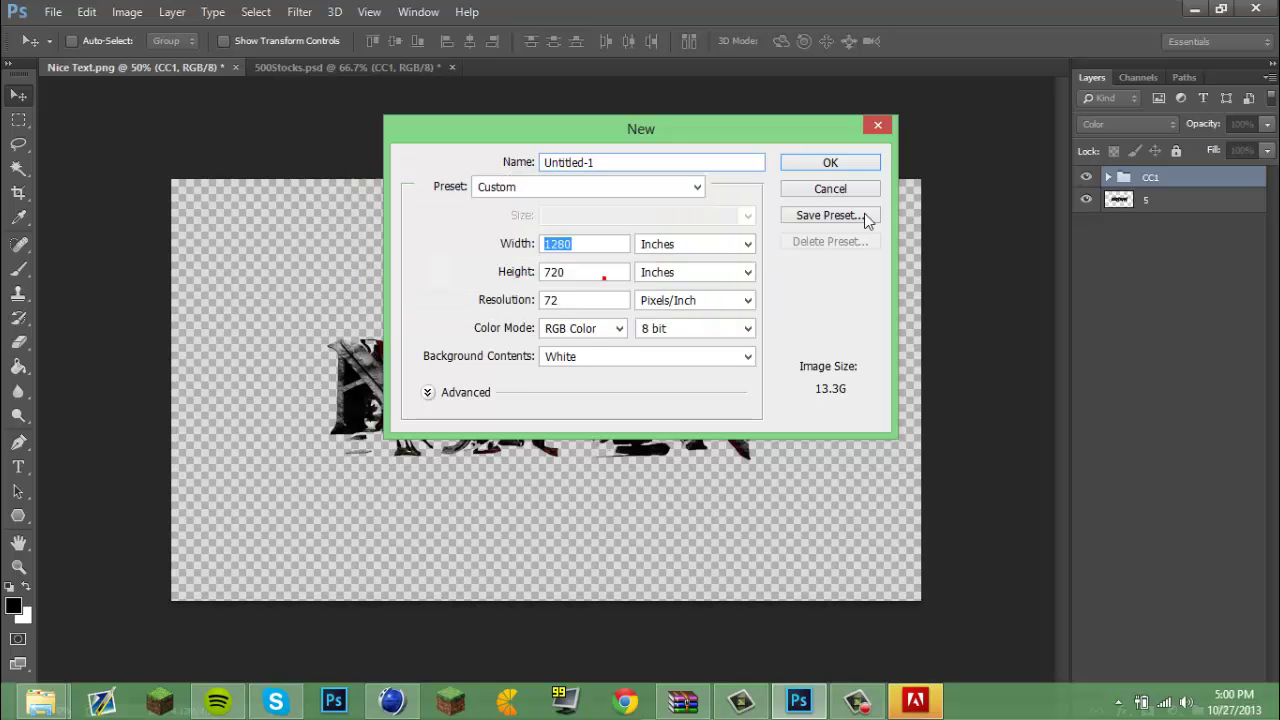
pyautogui.click(879, 124)
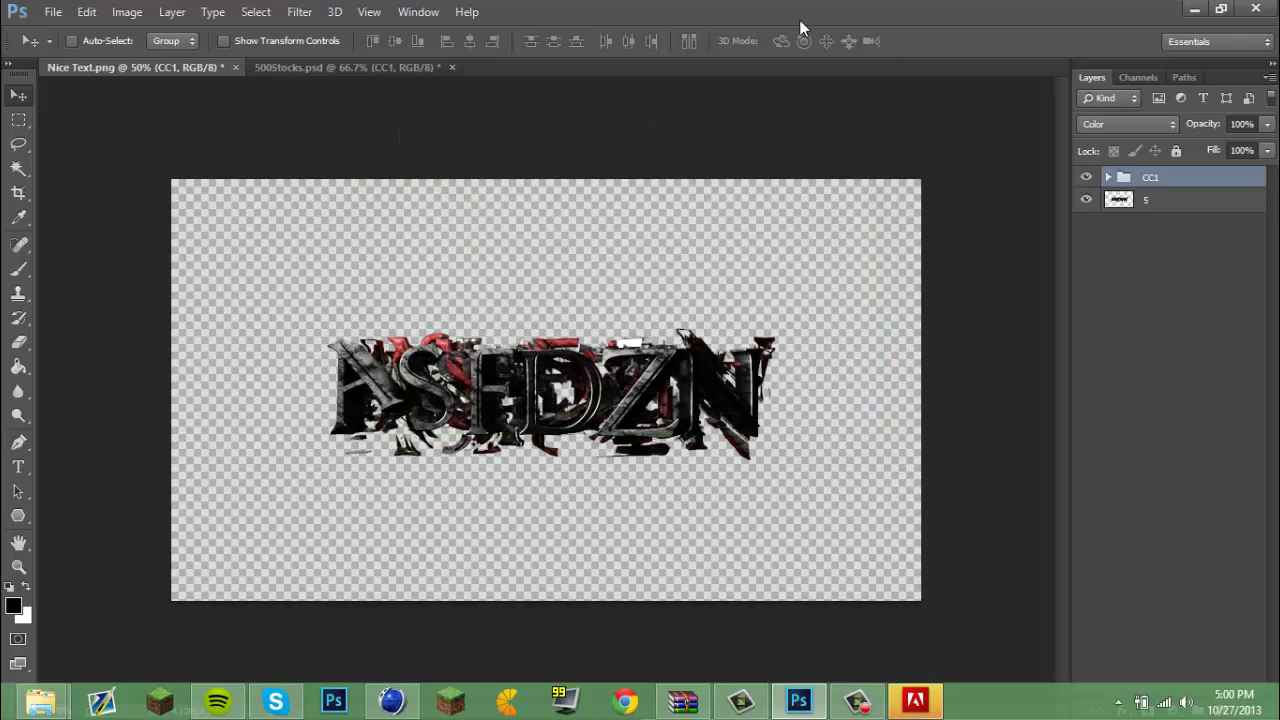
# Step: Create a new RGB document of 1280 by 720 inches at 72 pixels/inch with a white background
pyautogui.hotkey('ctrl', 'n')
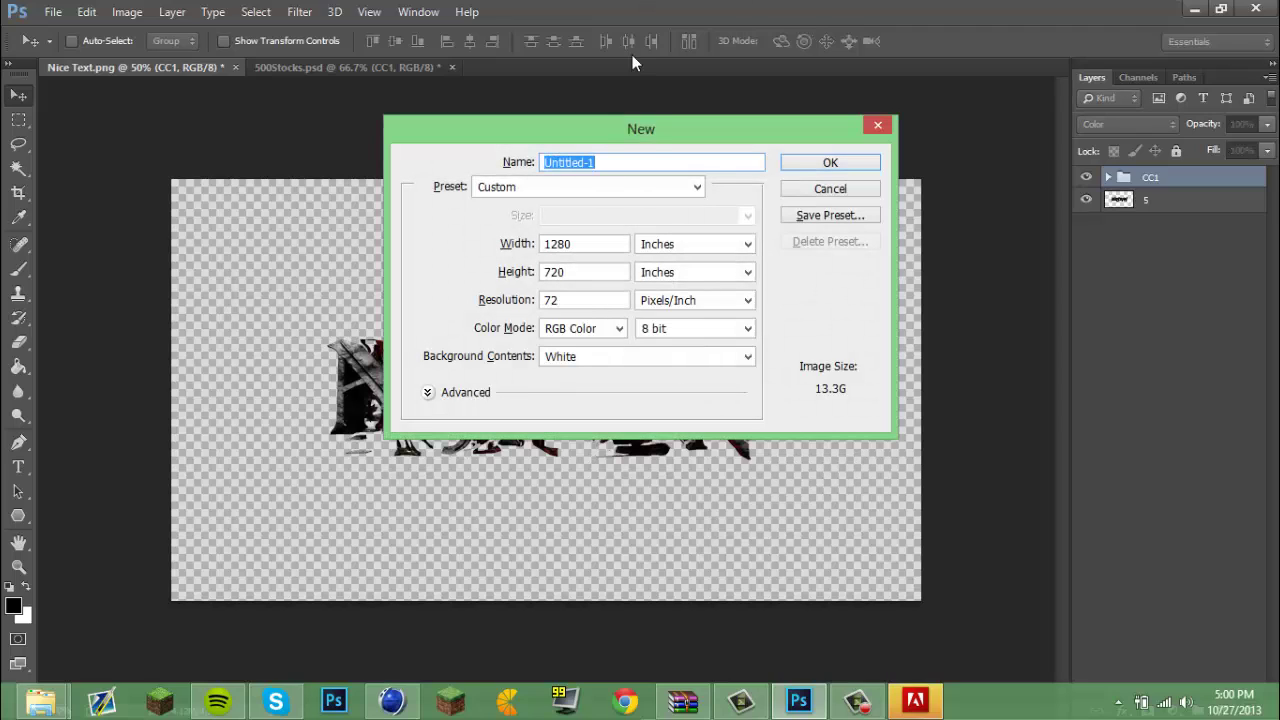
pyautogui.click(866, 165)
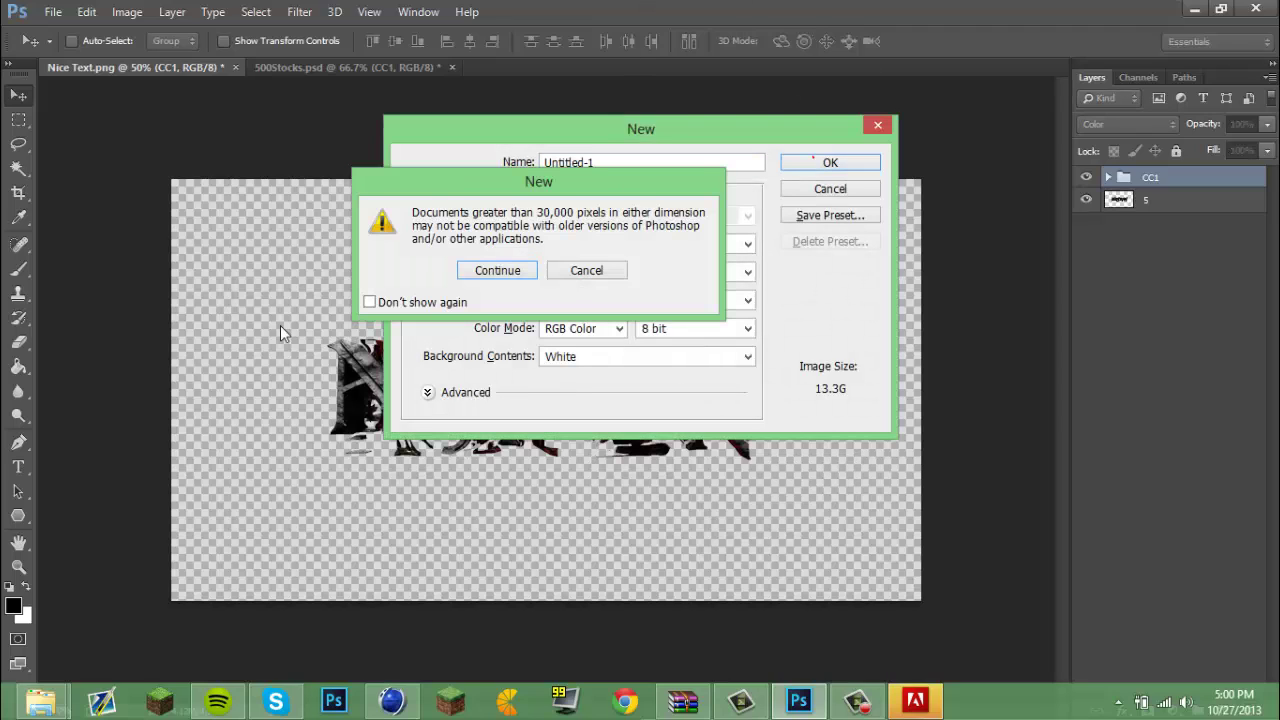
pyautogui.click(497, 270)
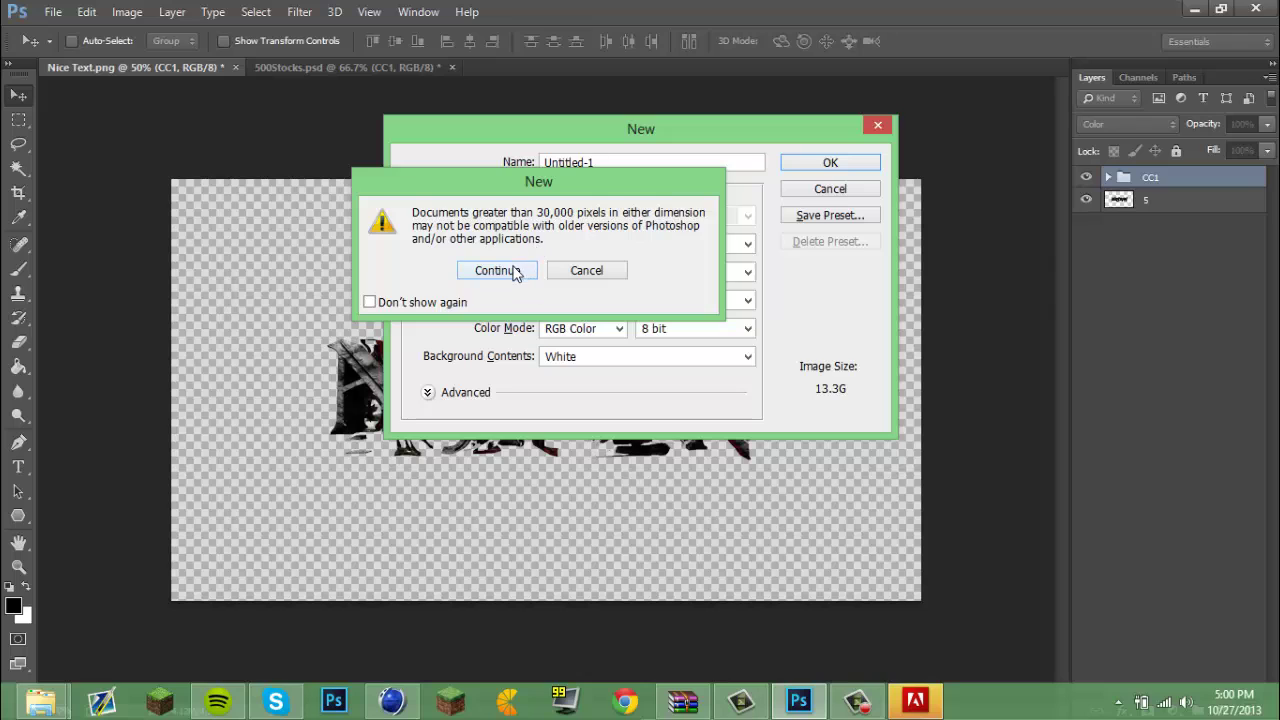
pyautogui.click(497, 270)
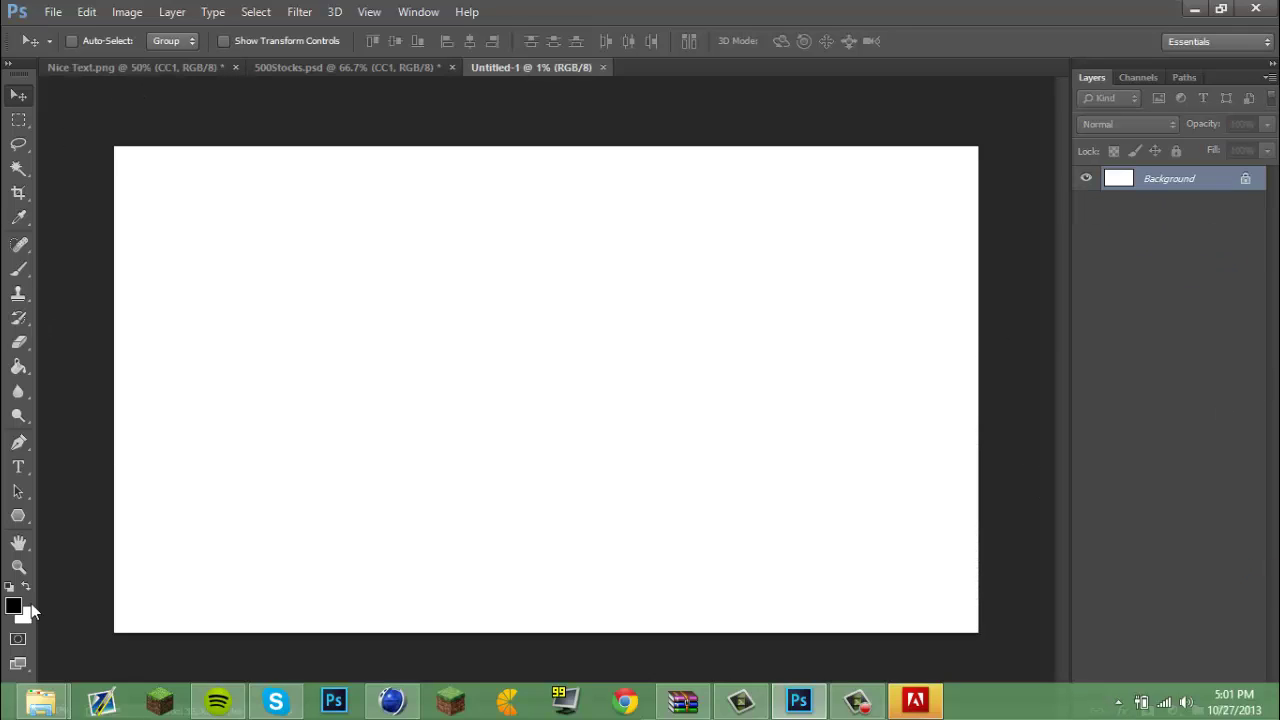
# Step: Try to fill the blank document with black using the Paint Bucket, and close that document
pyautogui.click(19, 372)
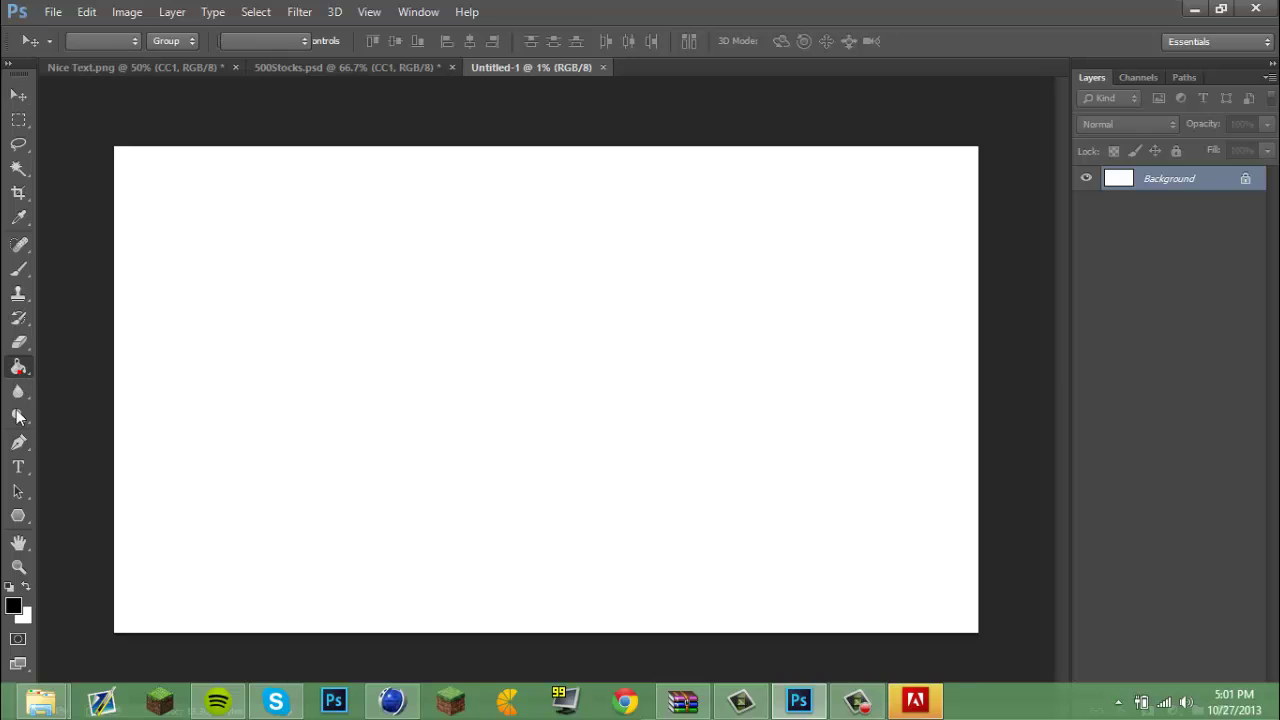
pyautogui.click(411, 468)
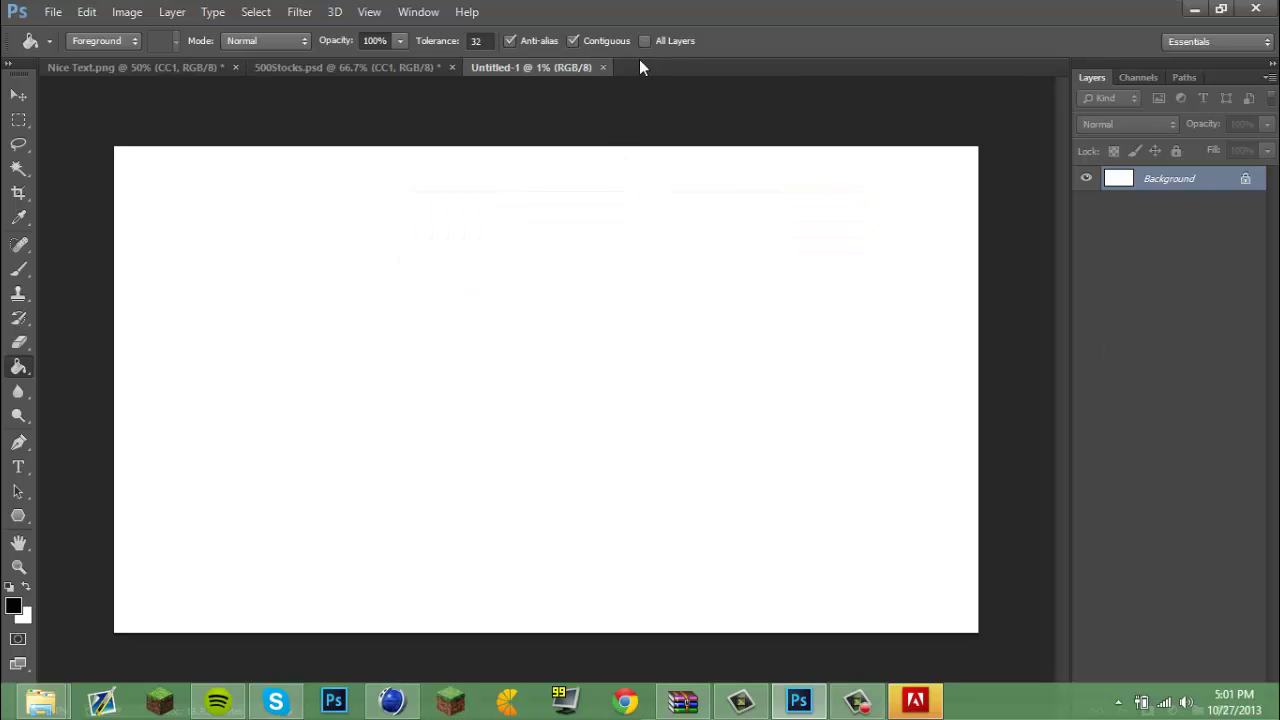
pyautogui.click(603, 67)
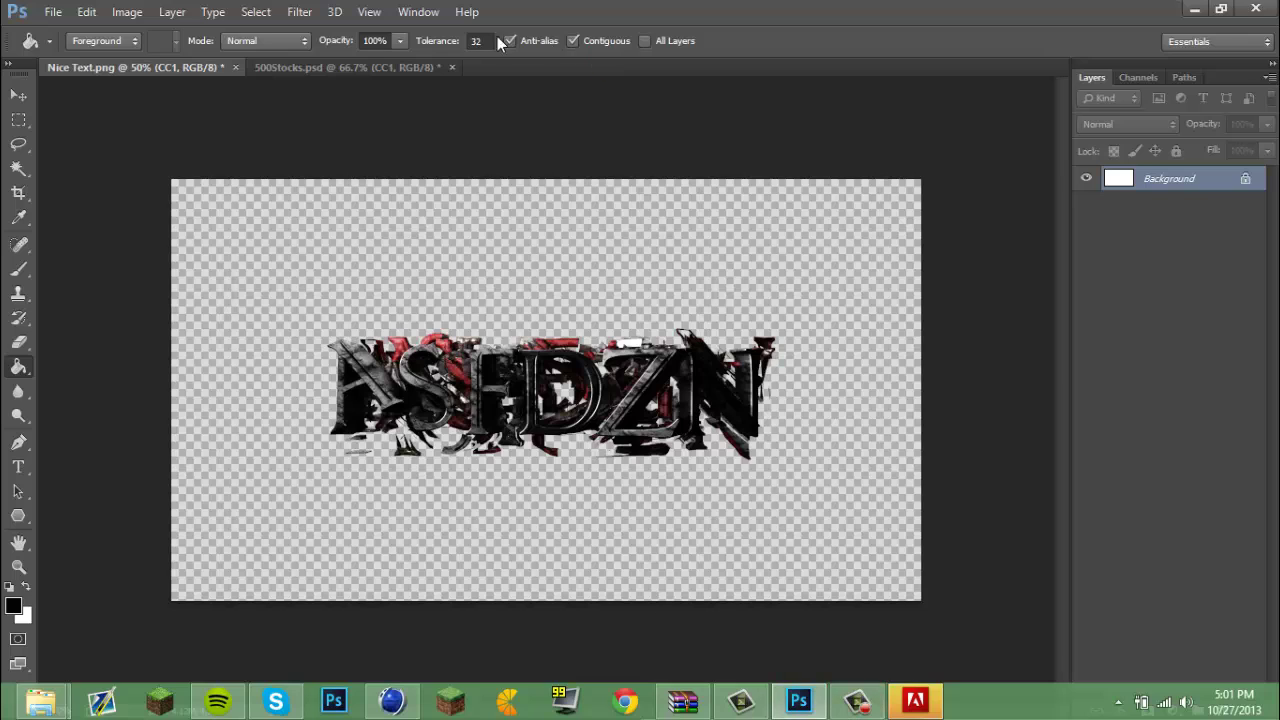
# Step: Start opening a file and browse to the GFXPacks folder on the Desktop
pyautogui.click(62, 11)
pyautogui.click(80, 50)
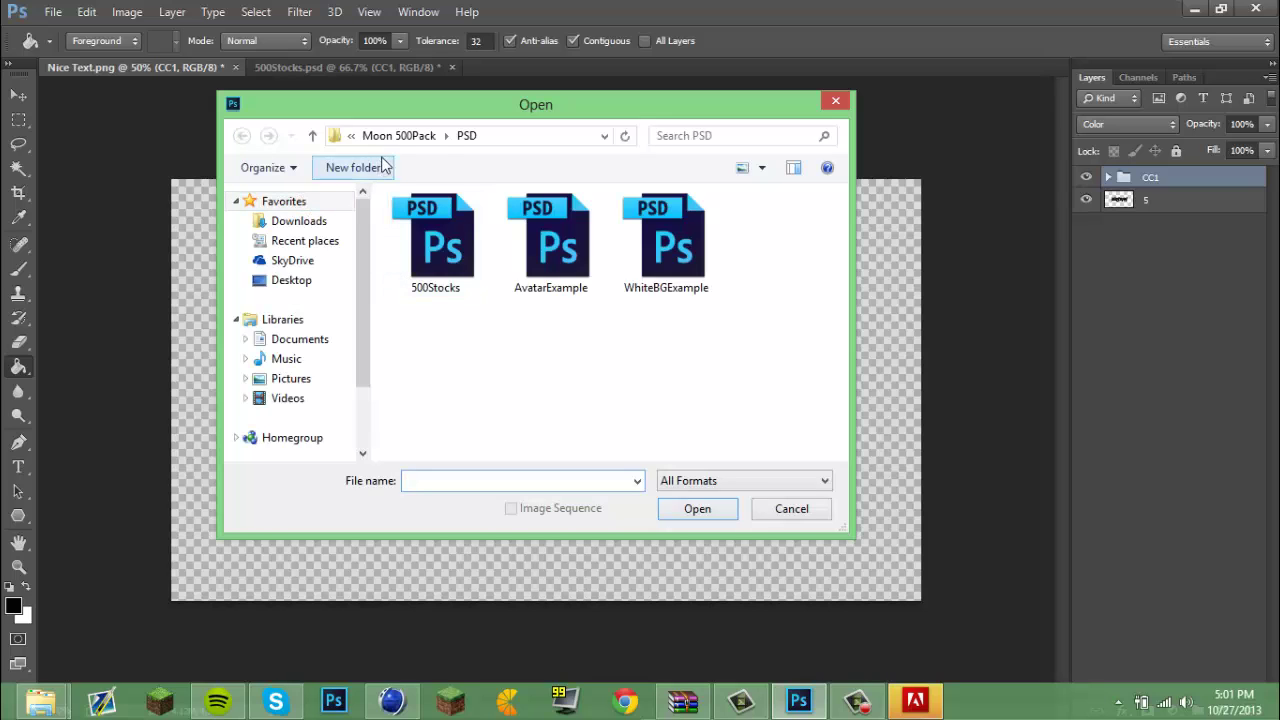
pyautogui.click(440, 137)
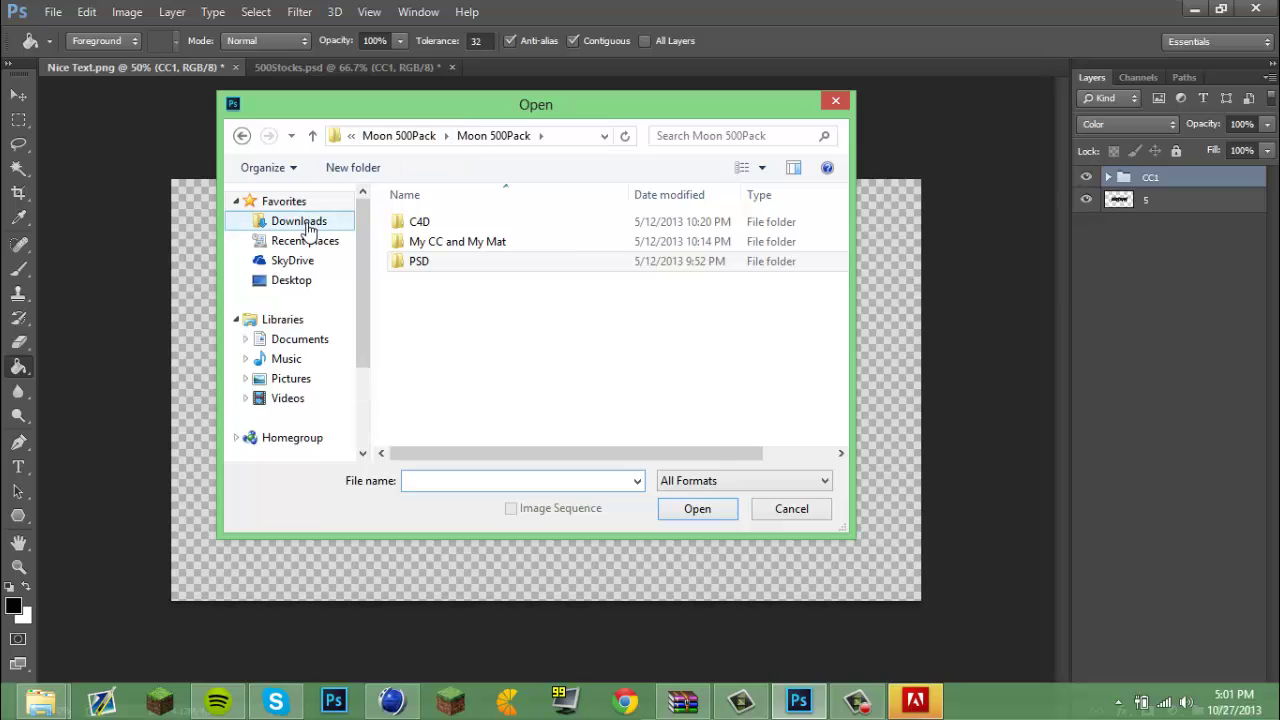
pyautogui.click(292, 279)
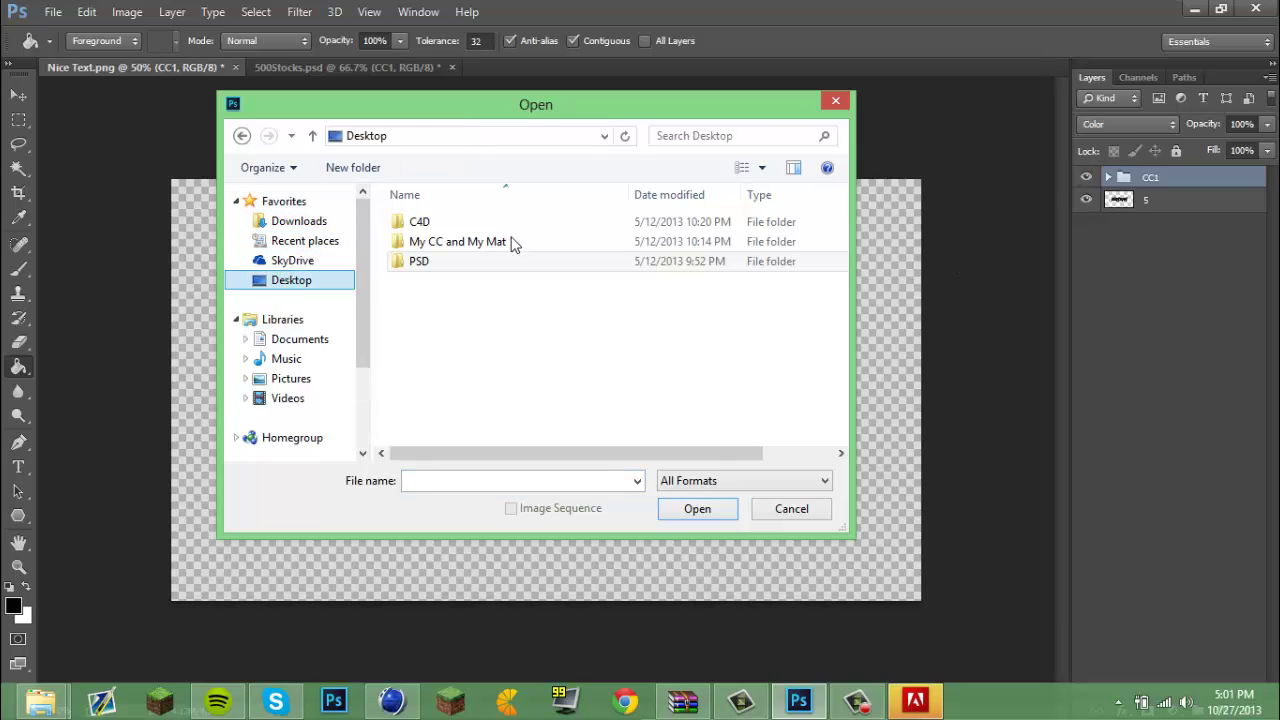
pyautogui.click(496, 426)
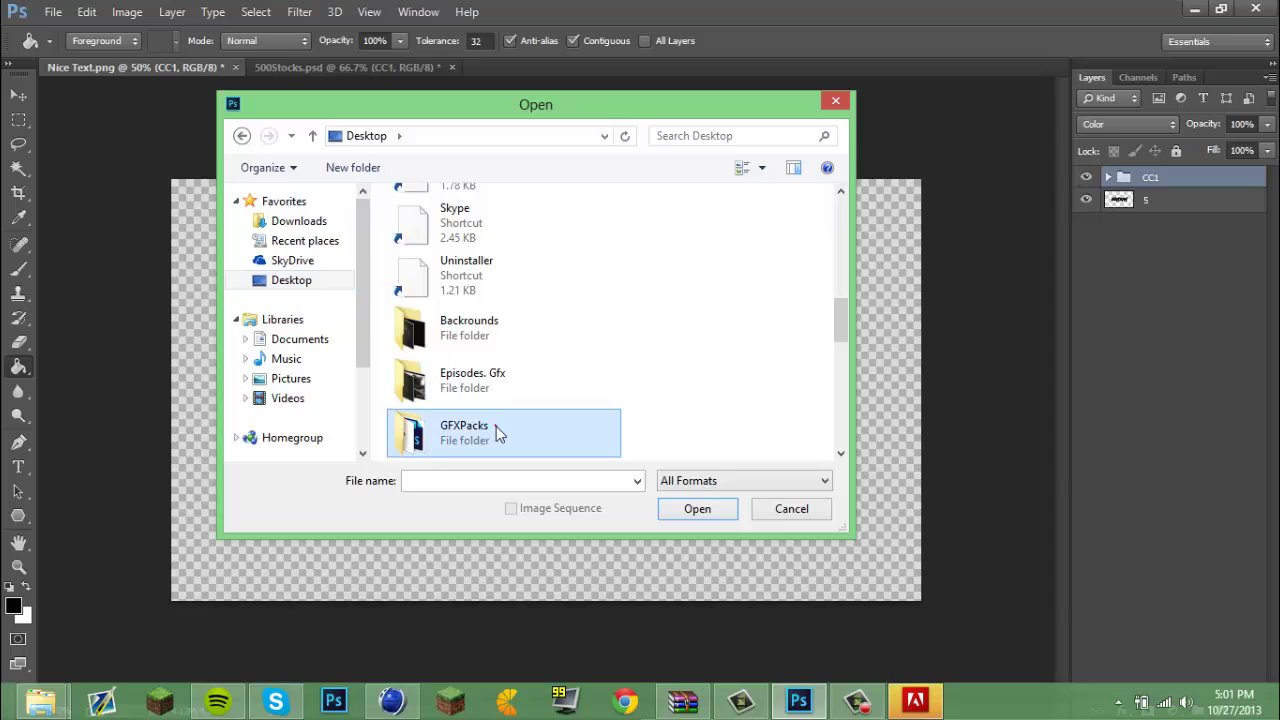
pyautogui.doubleClick(496, 426)
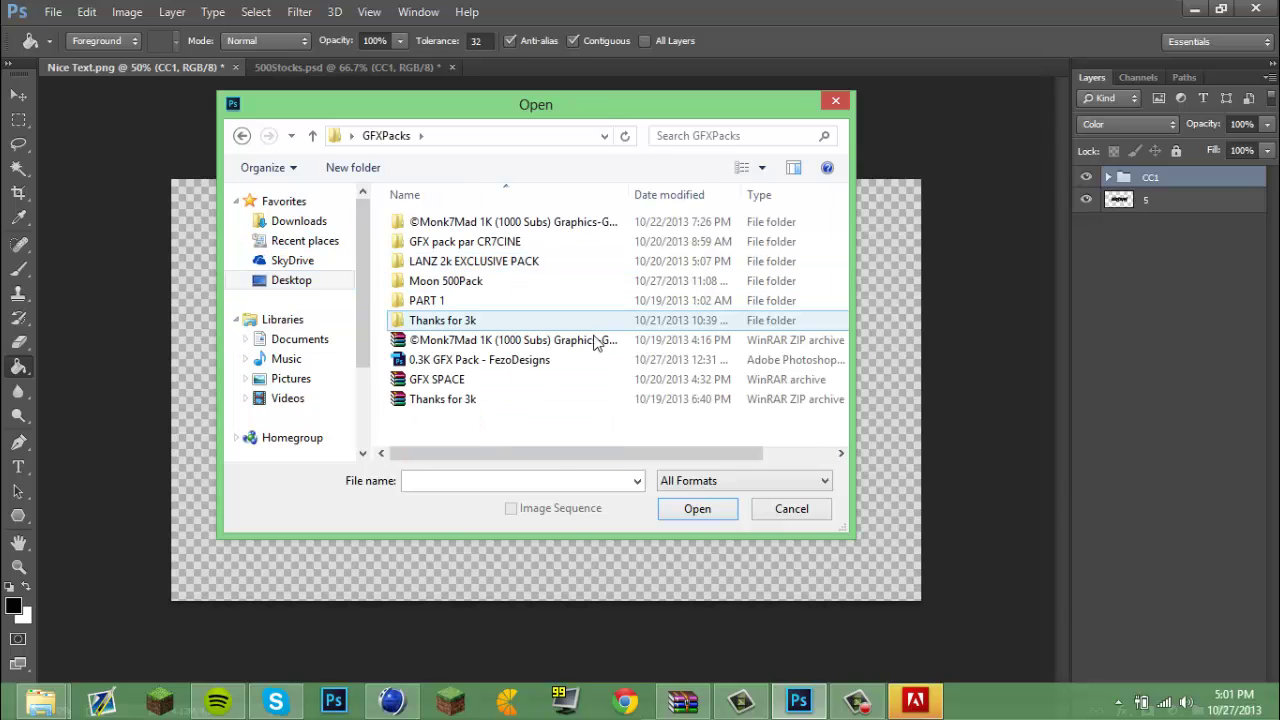
# Step: Go through the nested Thanks for 3k folders into the Optical's 3k Pack folder
pyautogui.click(536, 325)
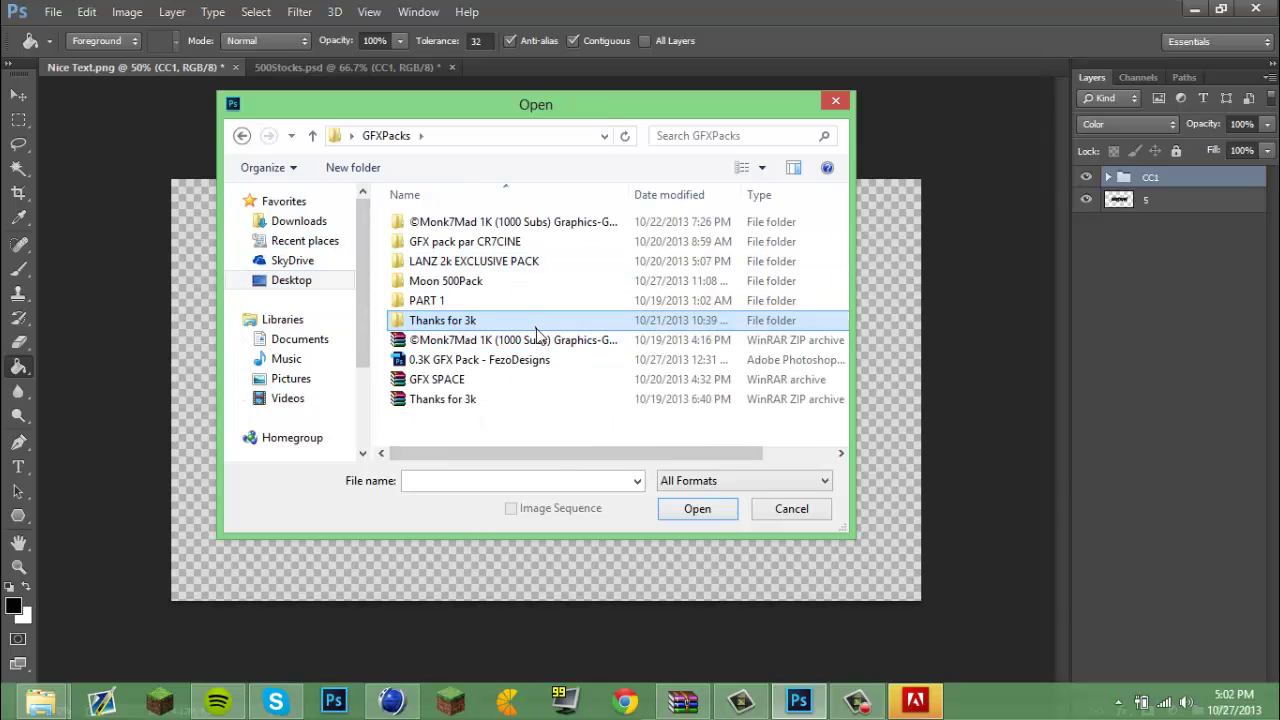
pyautogui.doubleClick(536, 325)
pyautogui.click(547, 230)
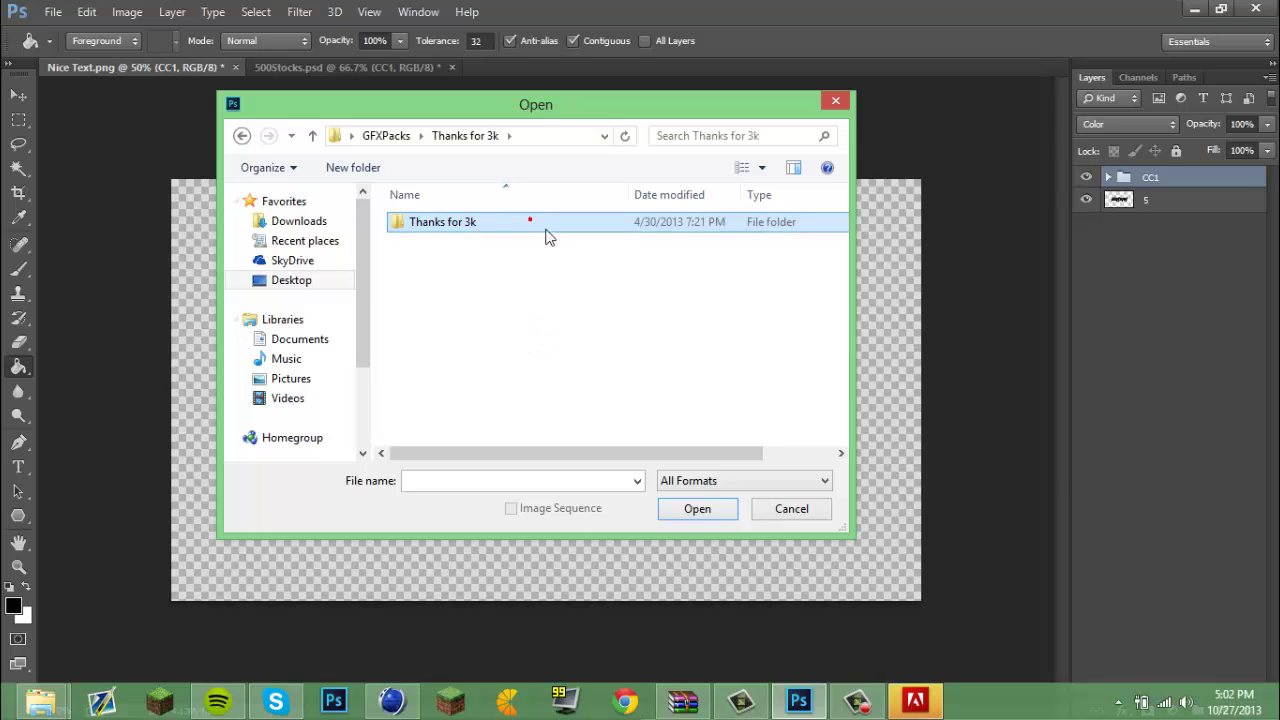
pyautogui.doubleClick(546, 230)
pyautogui.doubleClick(510, 216)
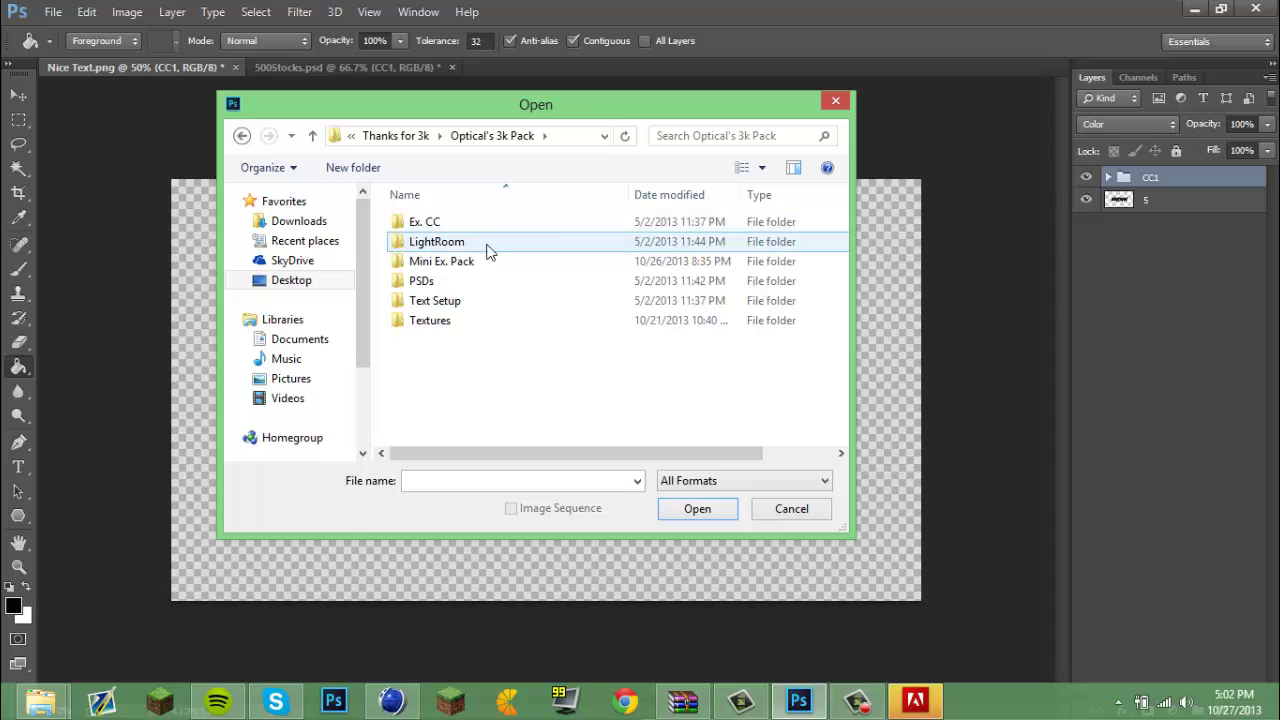
# Step: Check the LightRoom folder, and open Opticals3kExPack.psd from the Mini Ex. Pack folder, accepting the missing fonts
pyautogui.doubleClick(487, 248)
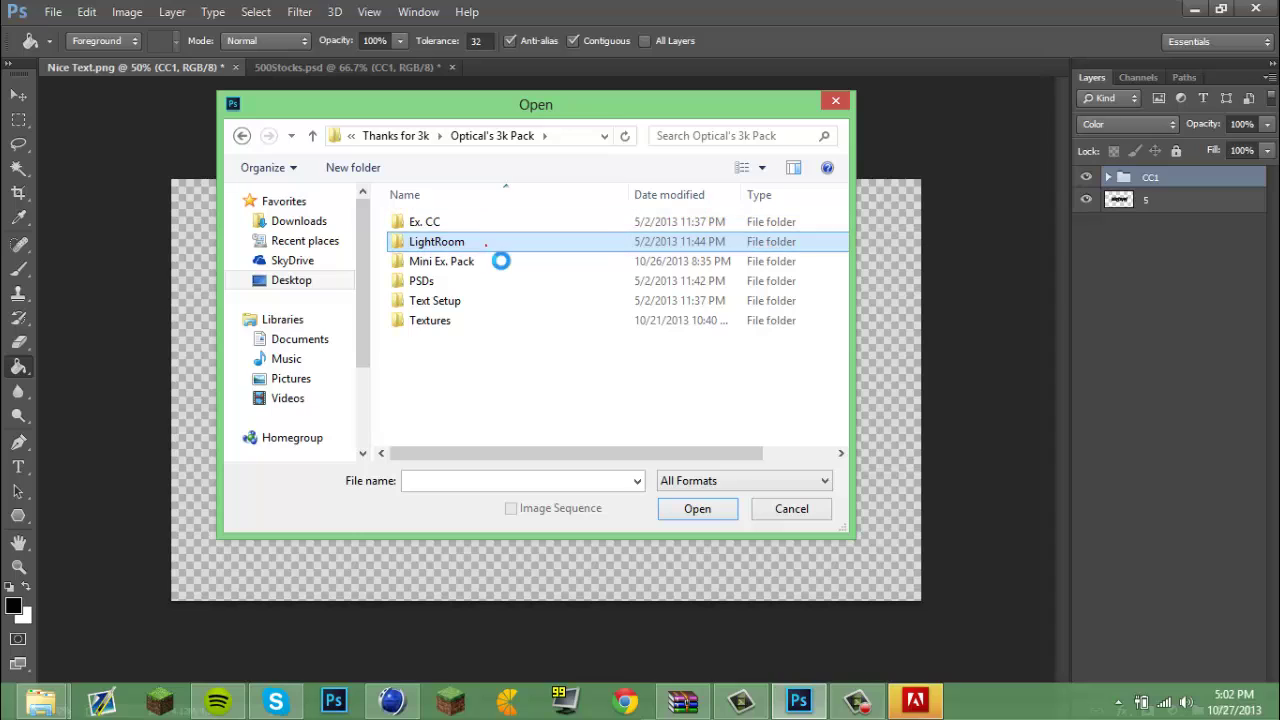
pyautogui.click(243, 136)
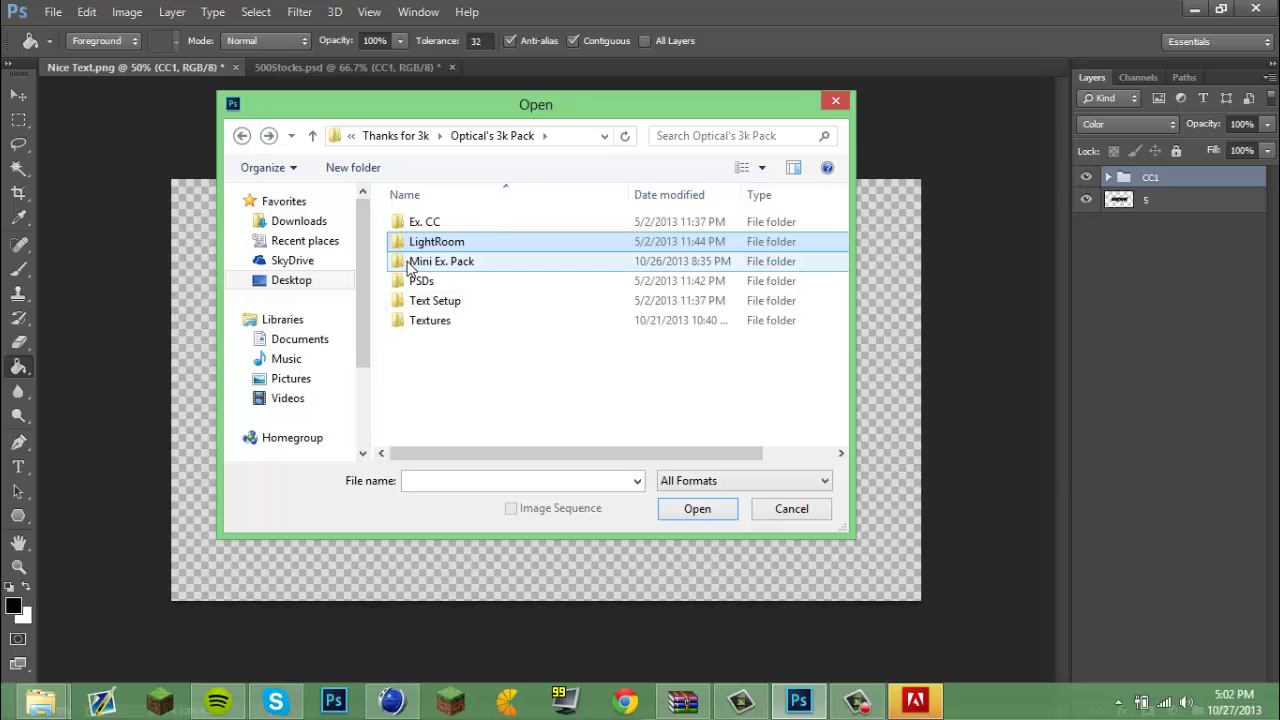
pyautogui.click(408, 262)
pyautogui.doubleClick(408, 262)
pyautogui.doubleClick(435, 243)
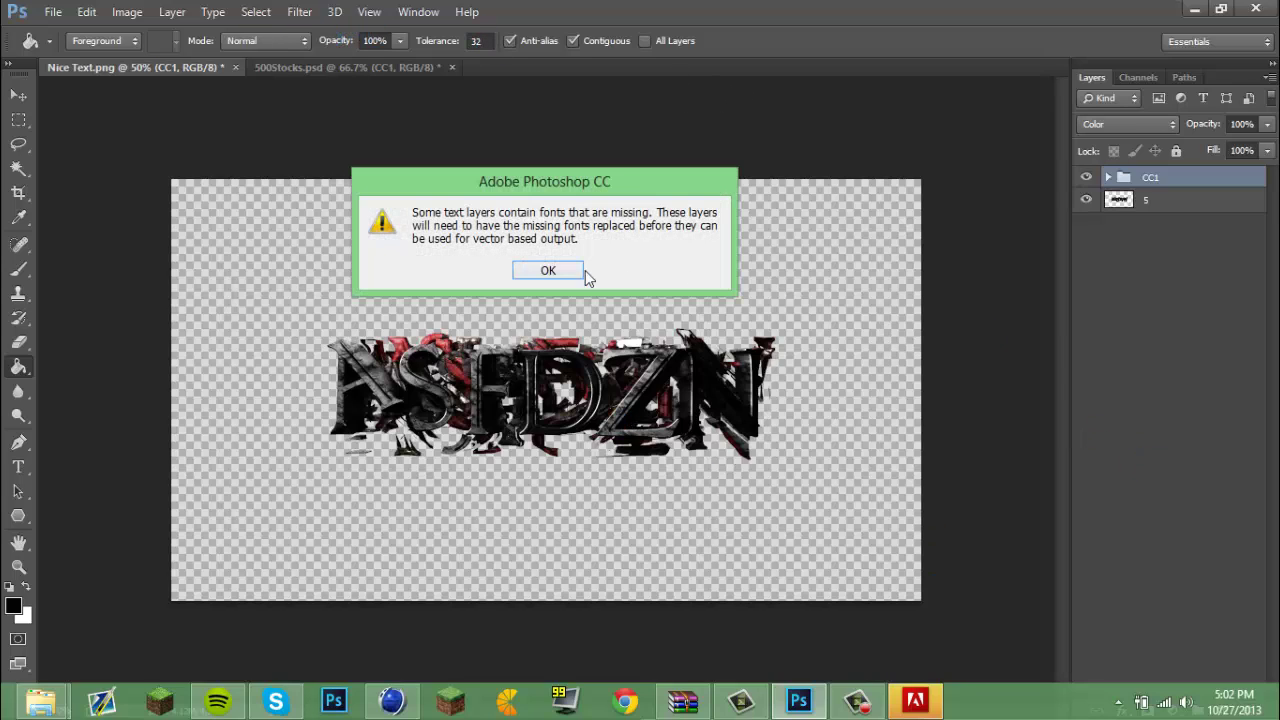
pyautogui.click(570, 266)
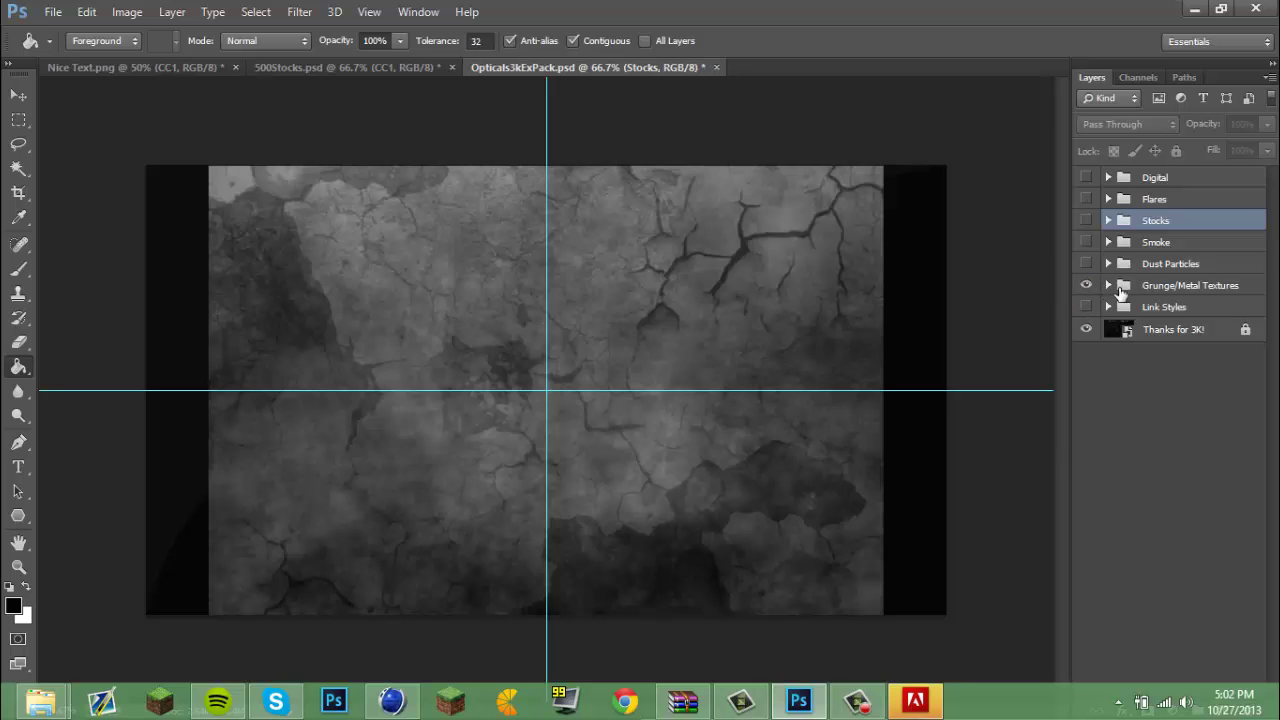
# Step: Copy the Grunge6 texture from the Grunge/Metal Textures group into Nice Text.png and place it near the canvas centre
pyautogui.click(1108, 286)
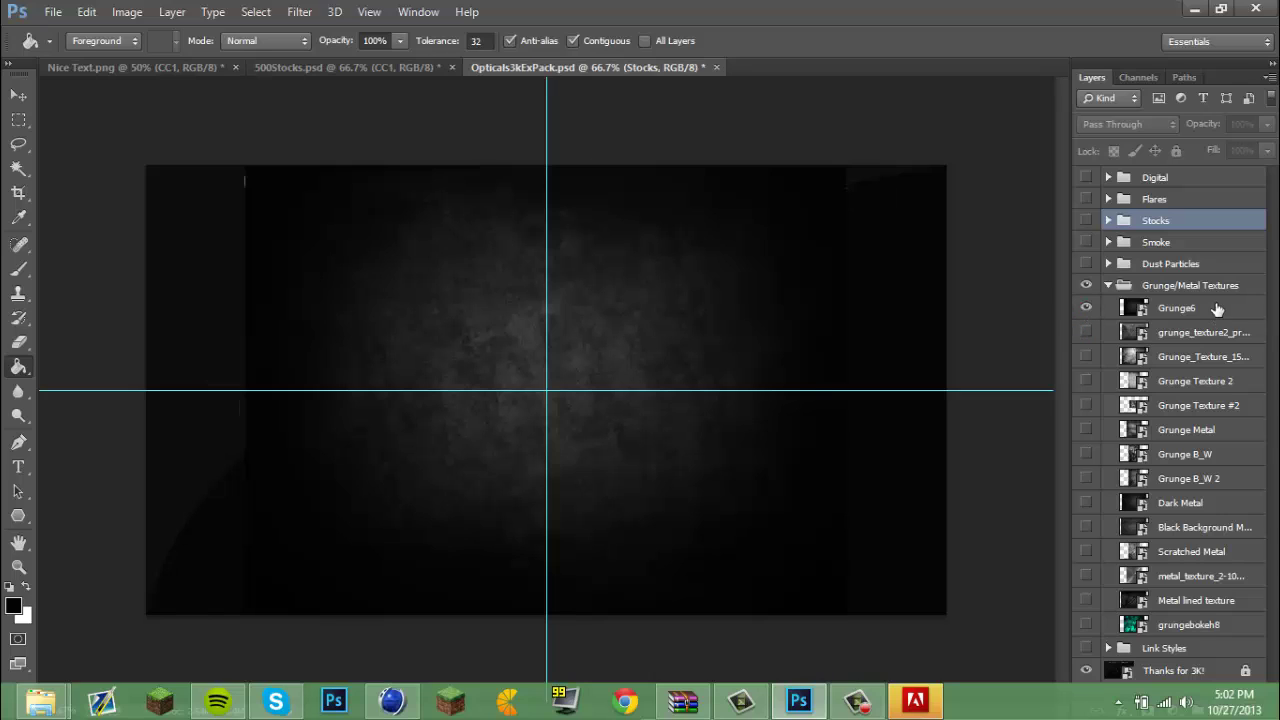
pyautogui.click(1221, 319)
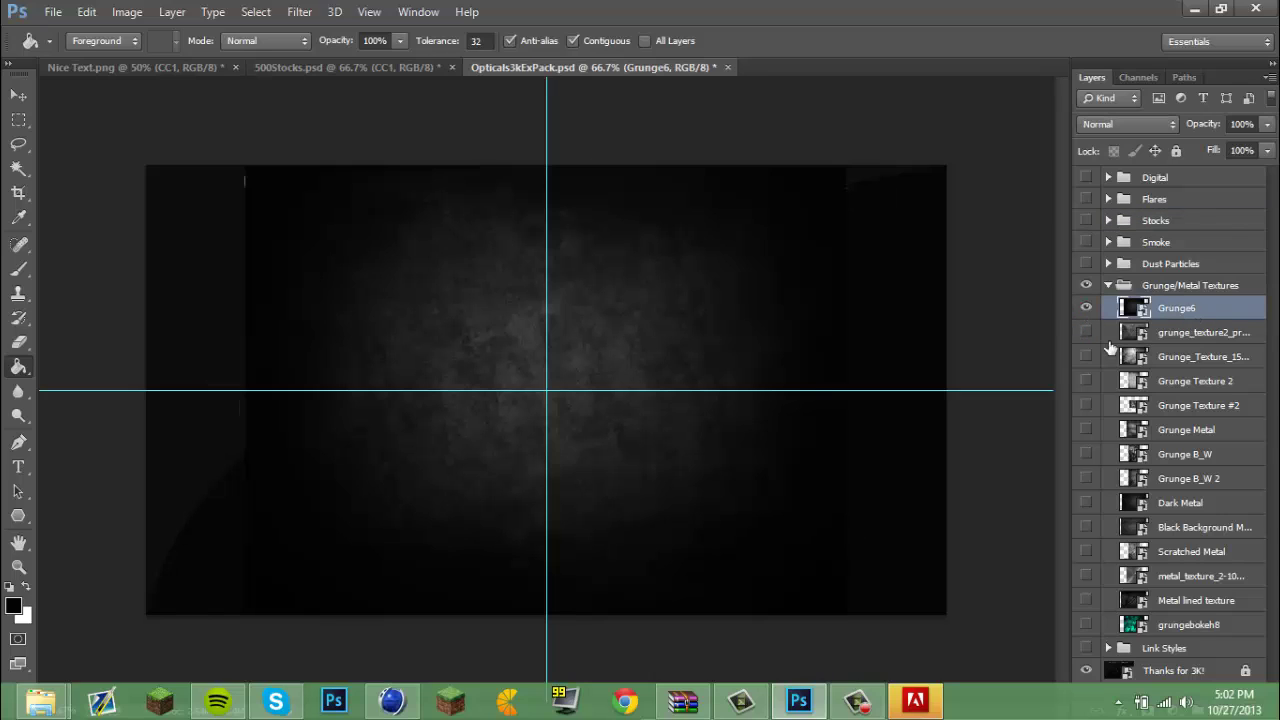
pyautogui.click(18, 95)
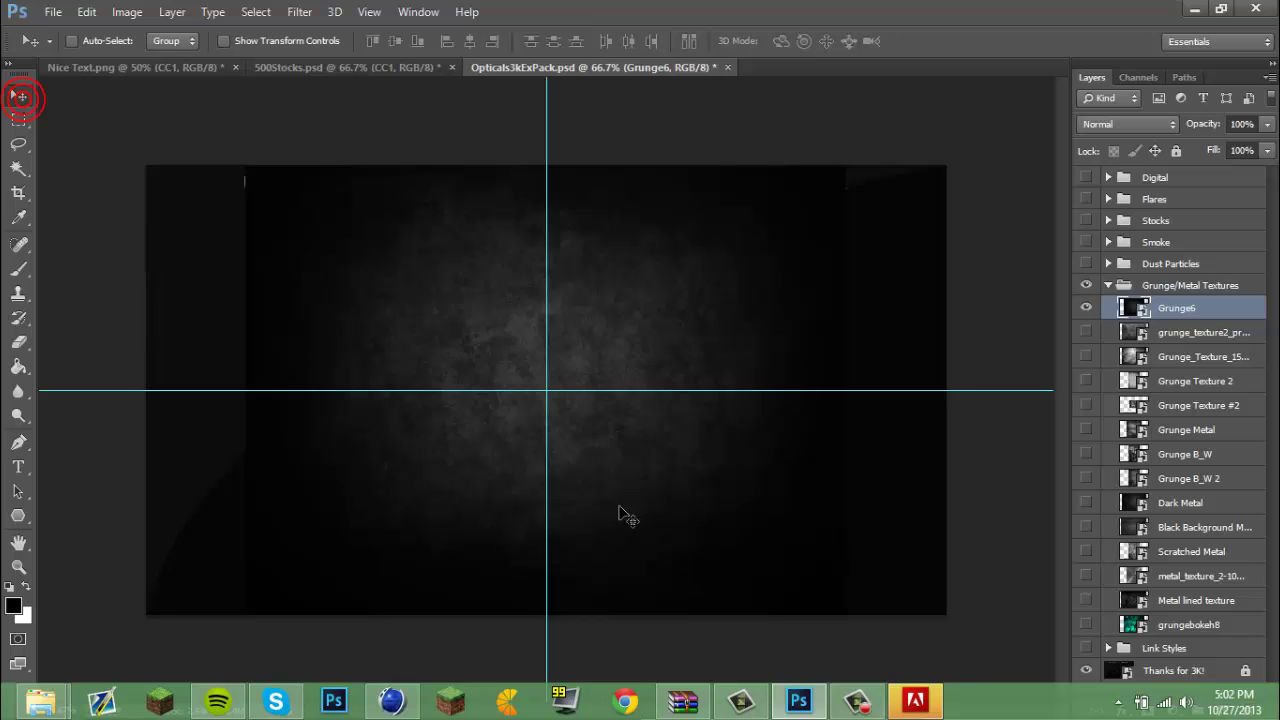
pyautogui.moveTo(708, 488); pyautogui.dragTo(625, 370)
pyautogui.click(490, 371)
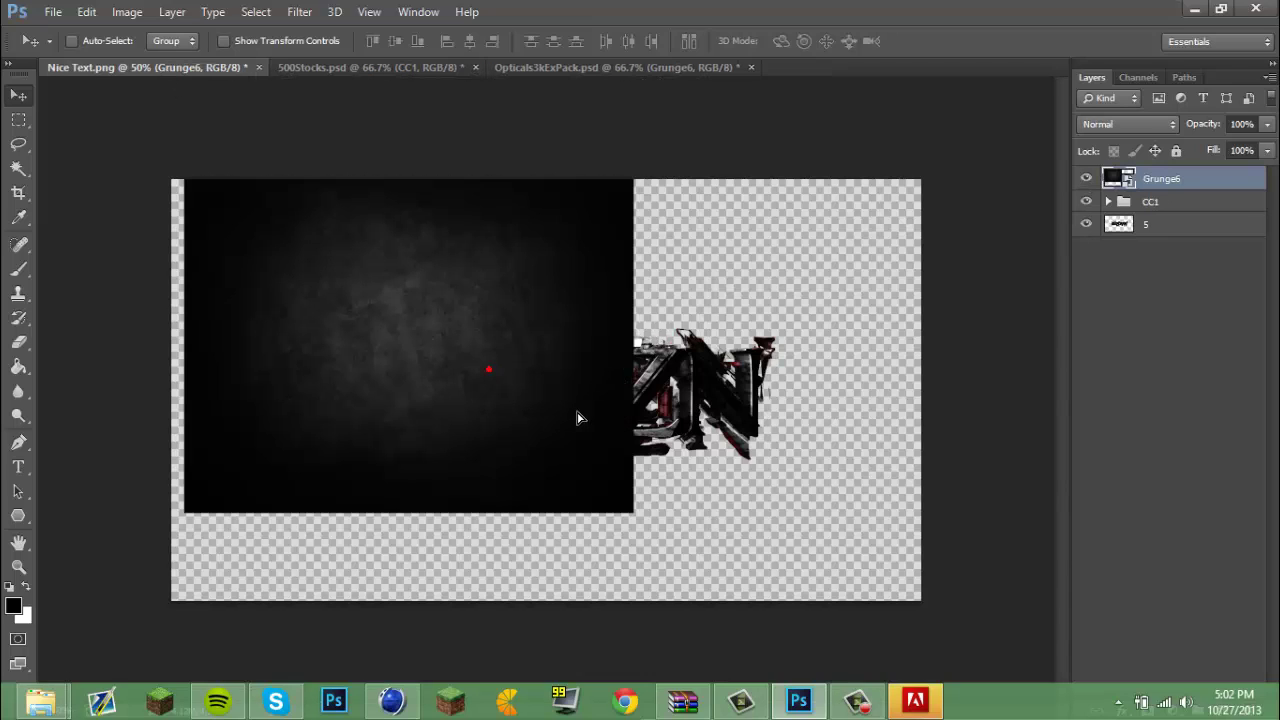
pyautogui.moveTo(680, 445); pyautogui.dragTo(640, 440)
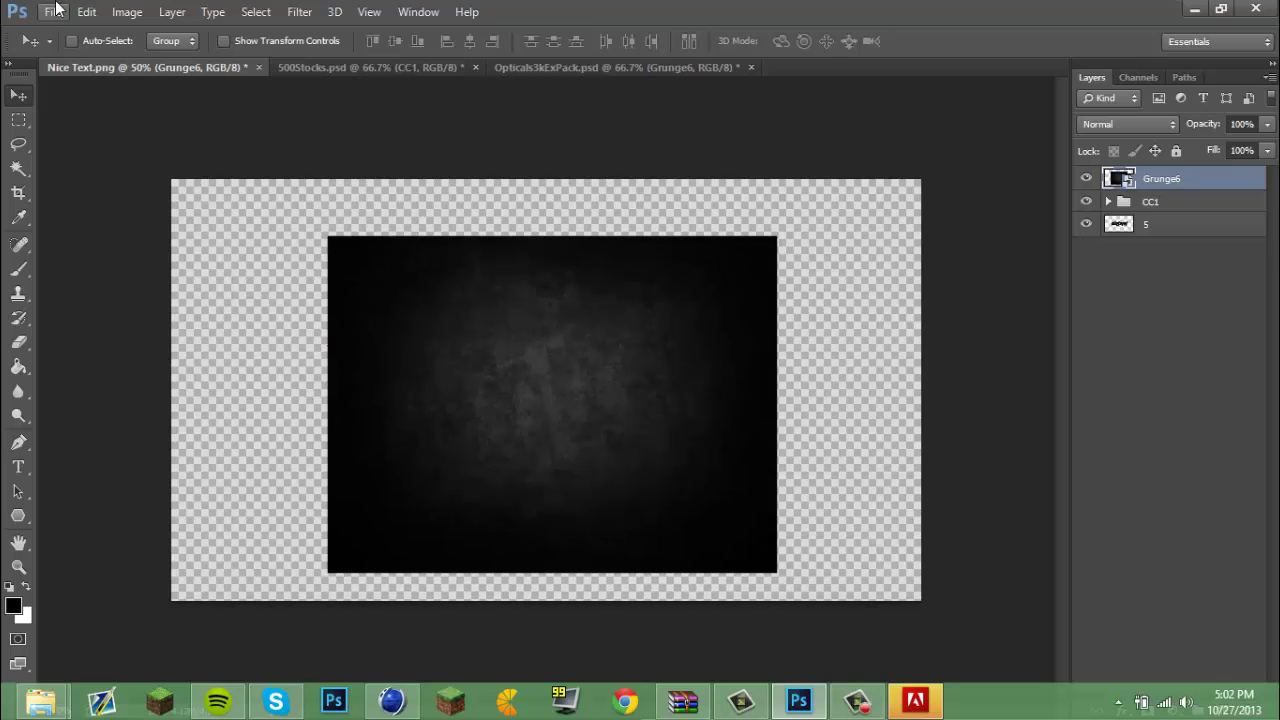
# Step: Free-transform the Grunge6 layer to about 138.89% width and 104.17% height so it fills the whole canvas
pyautogui.click(55, 11)
pyautogui.click(66, 10)
pyautogui.click(82, 11)
pyautogui.click(84, 11)
pyautogui.hotkey('ctrl', 't')
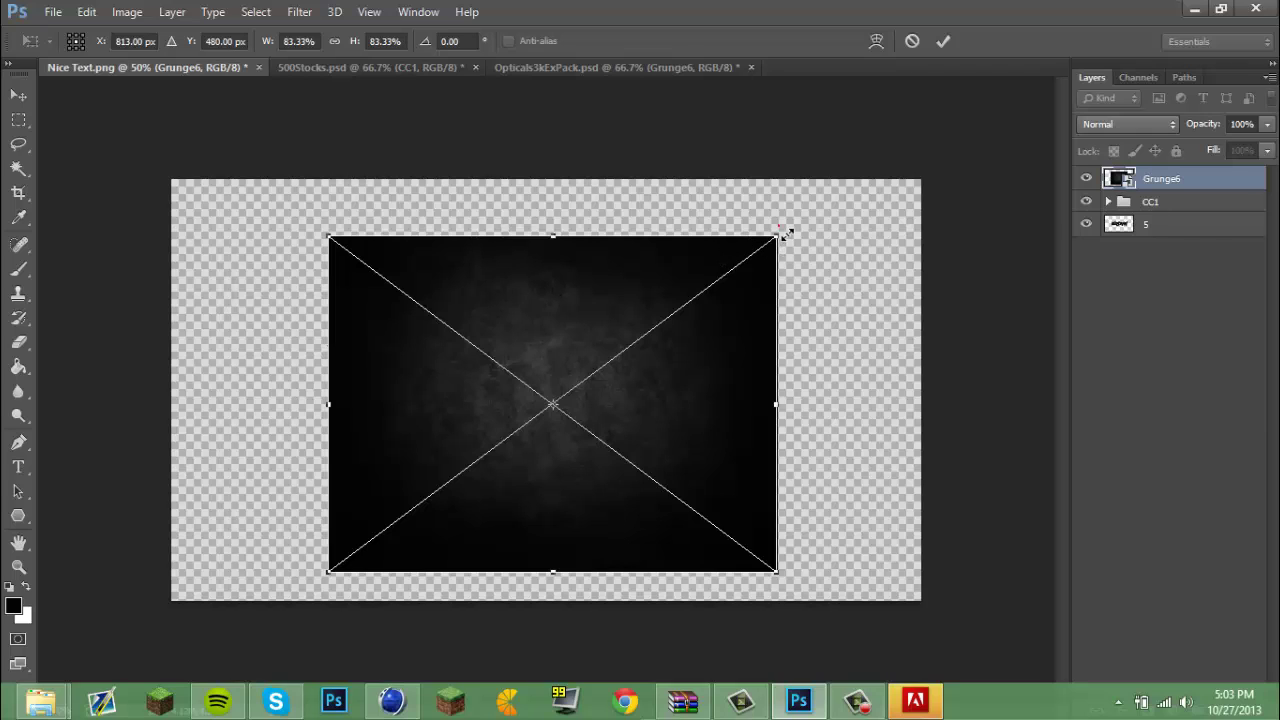
pyautogui.moveTo(786, 234); pyautogui.dragTo(921, 181)
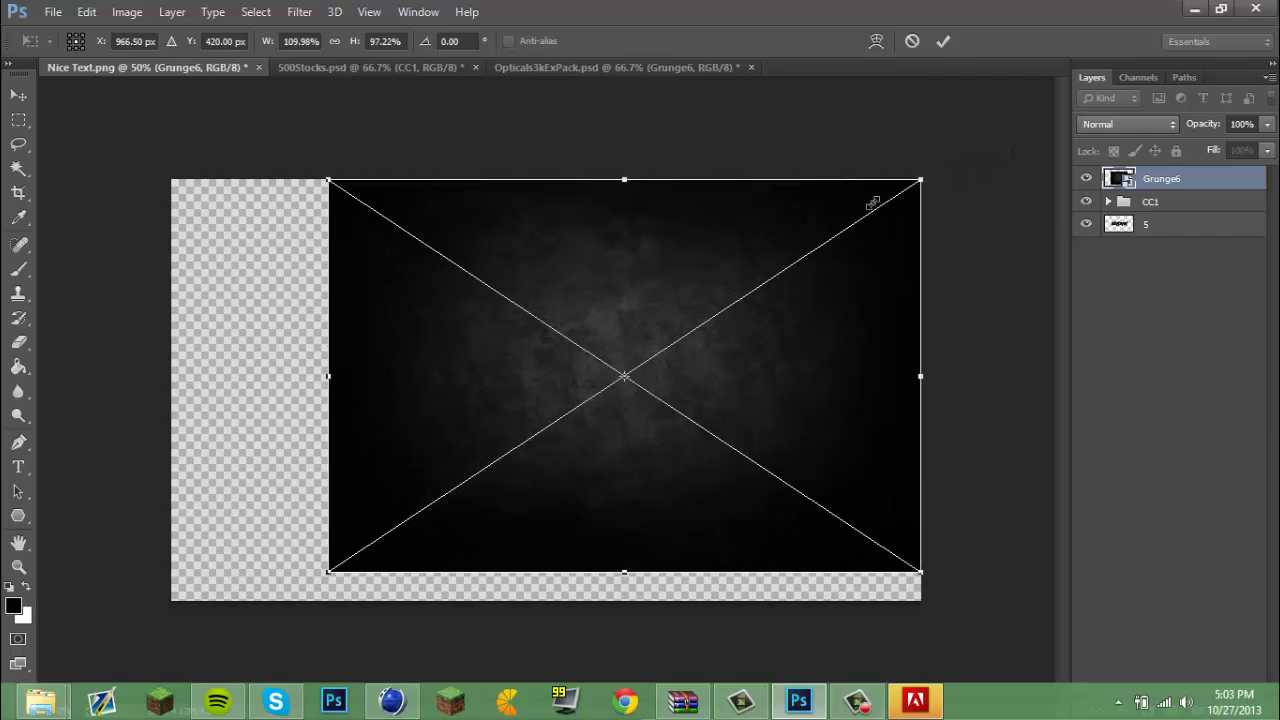
pyautogui.moveTo(330, 575); pyautogui.dragTo(158, 600)
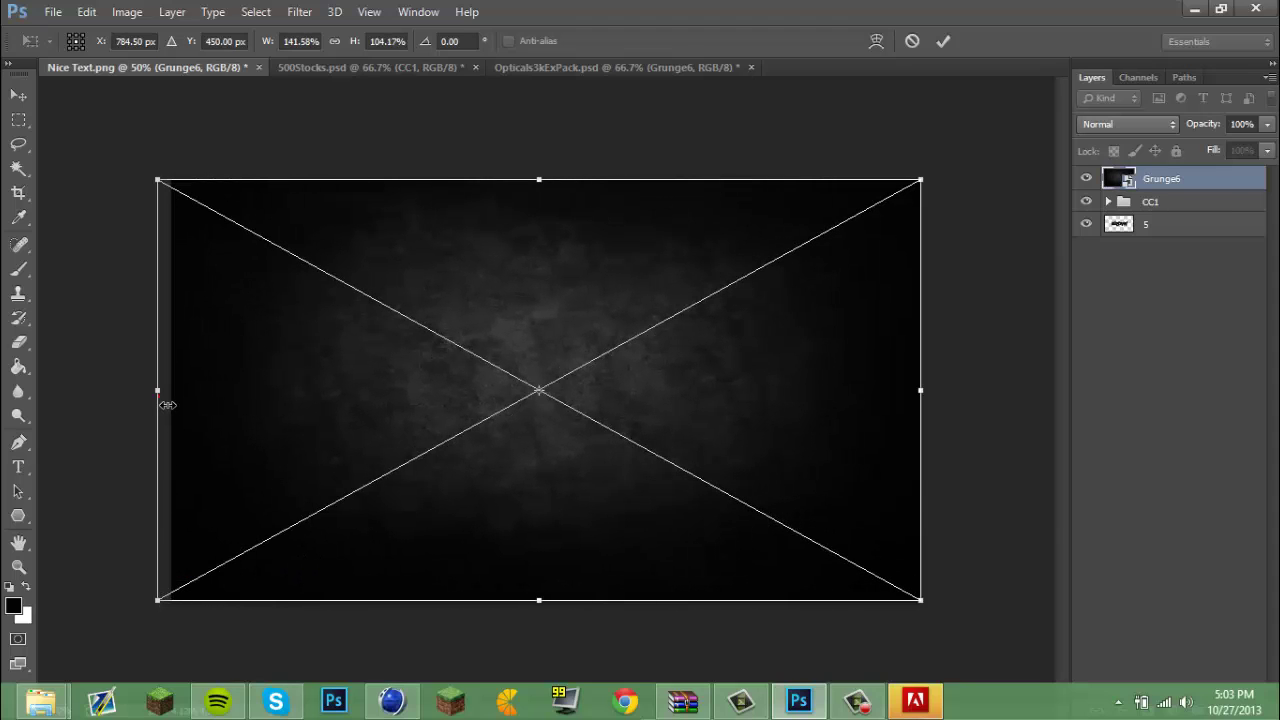
pyautogui.moveTo(167, 404); pyautogui.dragTo(172, 404)
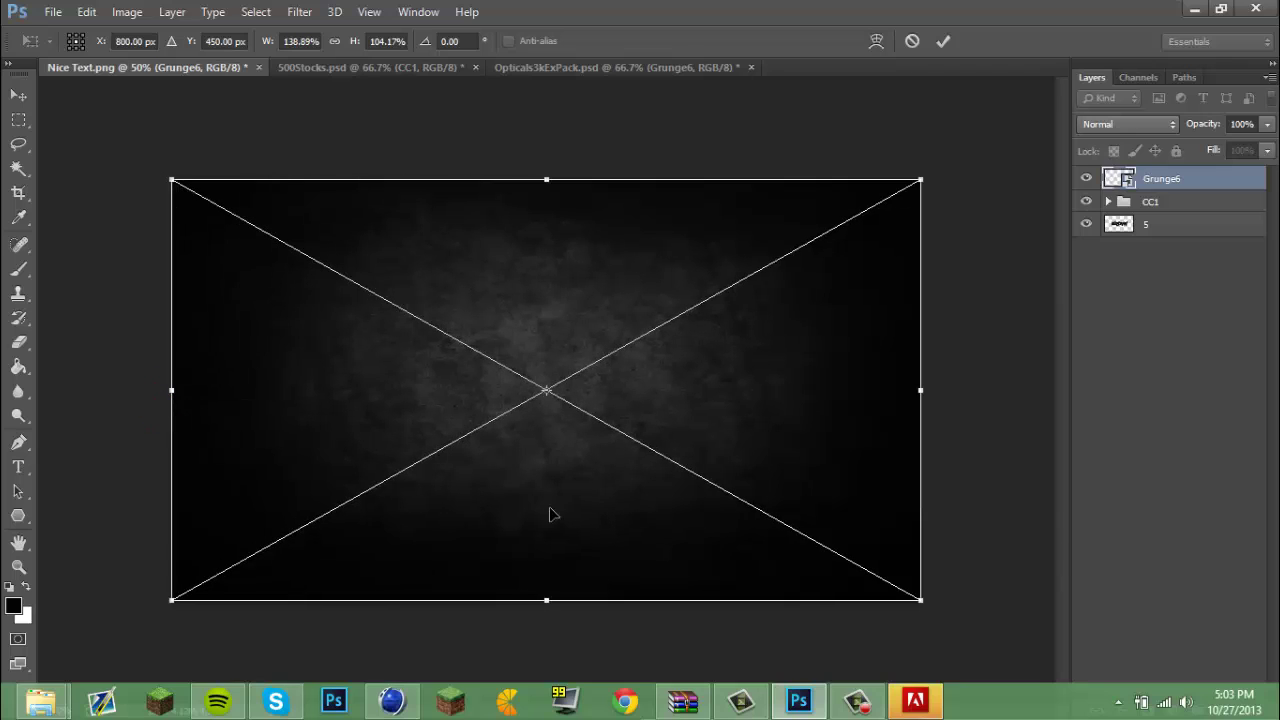
pyautogui.doubleClick(549, 514)
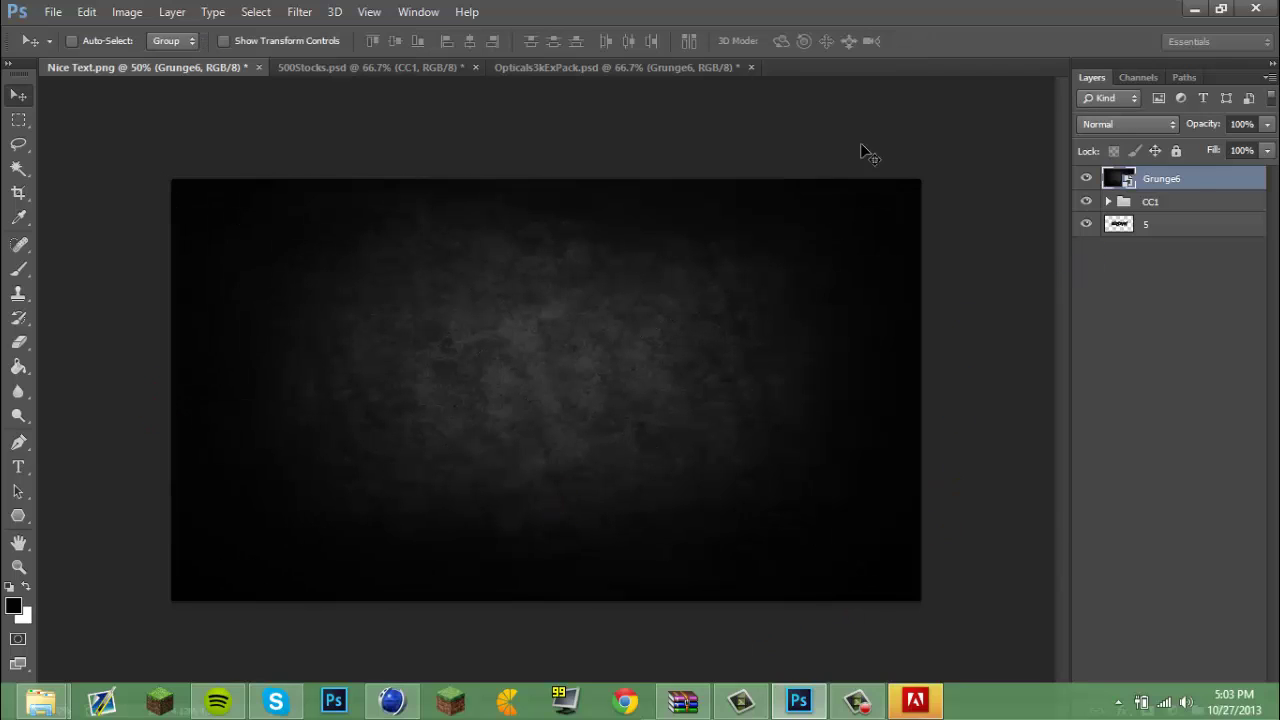
# Step: Move the Grunge6 layer beneath layer 5 and shift the text on layer 5 slightly down and to the left
pyautogui.moveTo(1192, 183); pyautogui.dragTo(1157, 244)
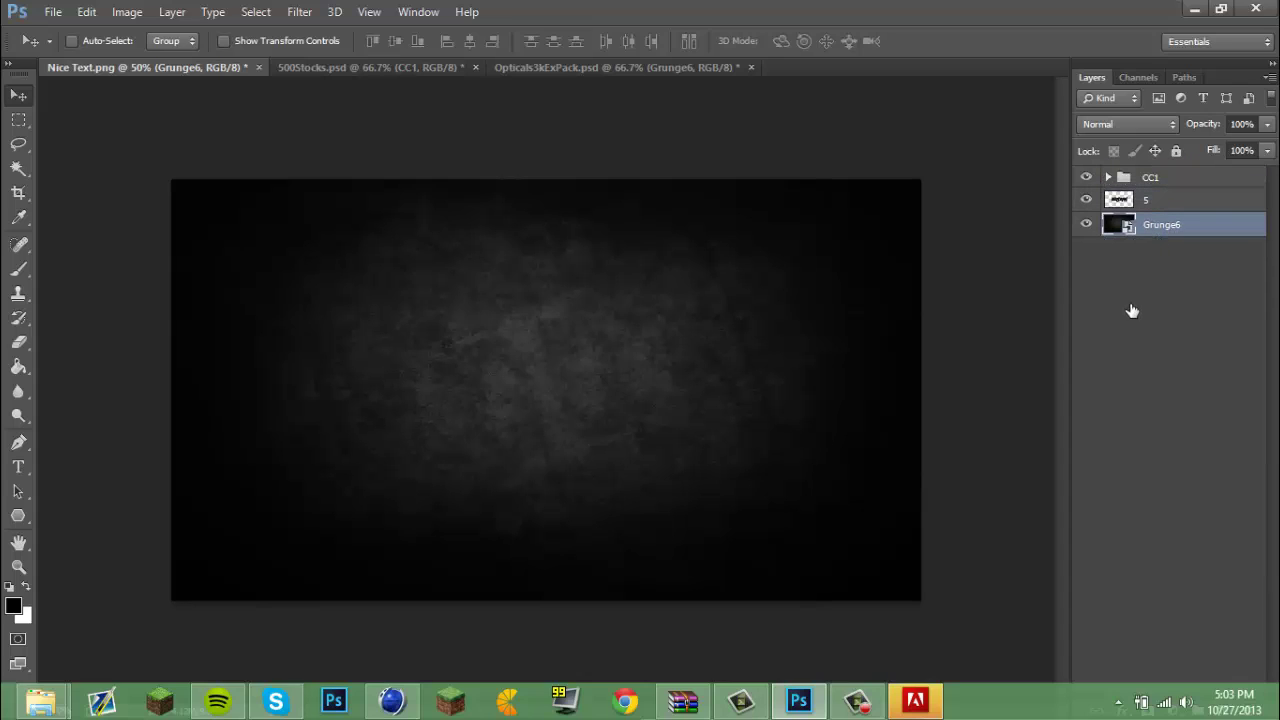
pyautogui.click(1225, 201)
pyautogui.moveTo(480, 390)
pyautogui.mouseDown()
pyautogui.moveTo(518, 398)
pyautogui.moveTo(476, 400)
pyautogui.mouseUp()
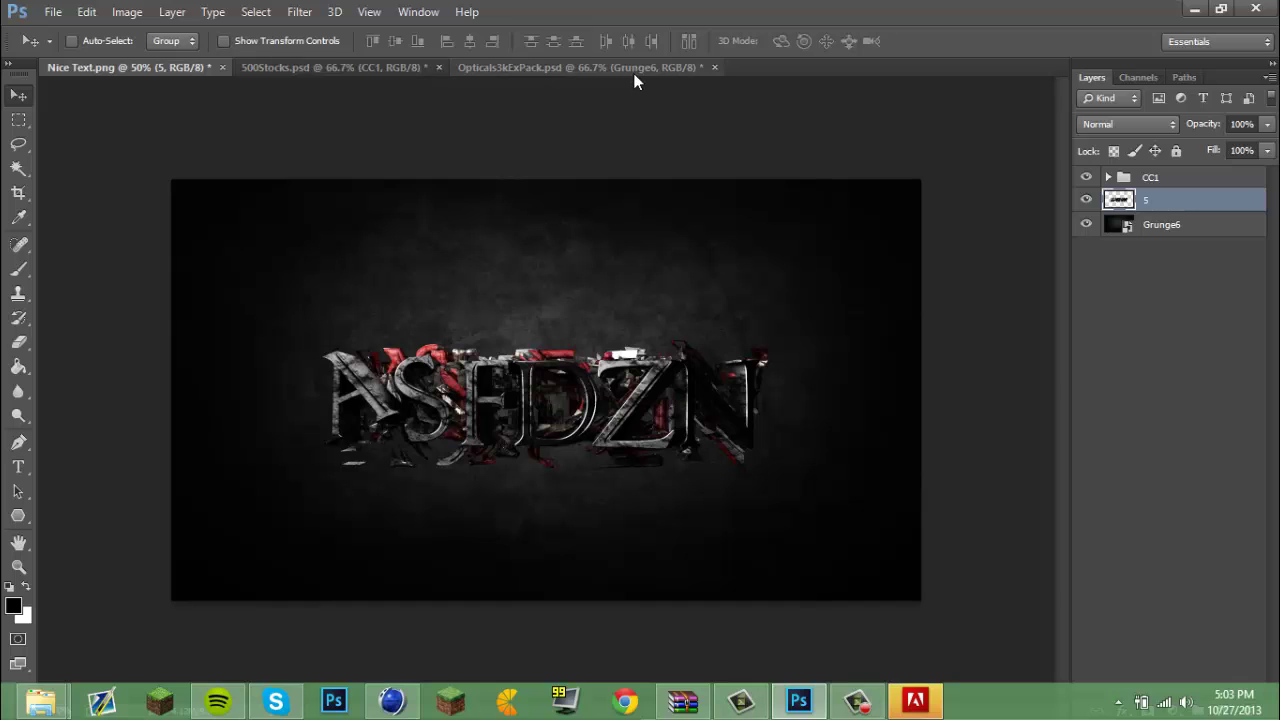
# Step: Close Opticals3kExPack.psd without saving and switch to 500Stocks.psd
pyautogui.click(718, 67)
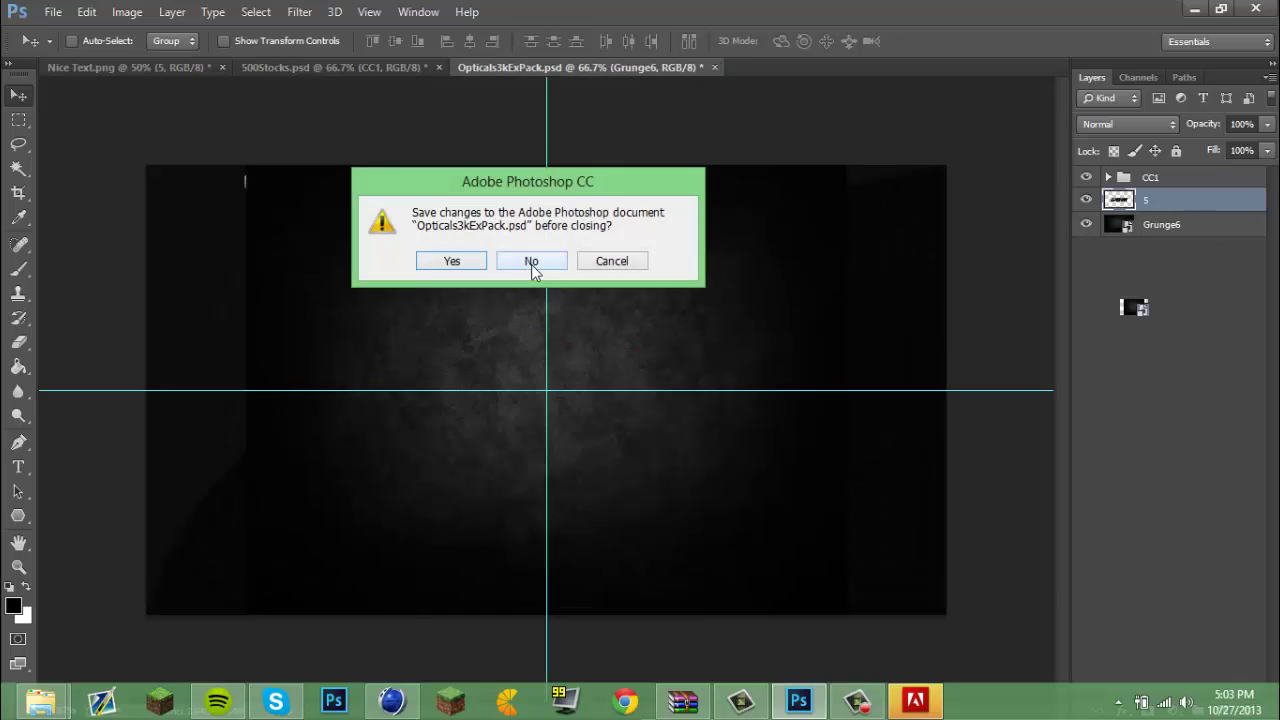
pyautogui.click(531, 261)
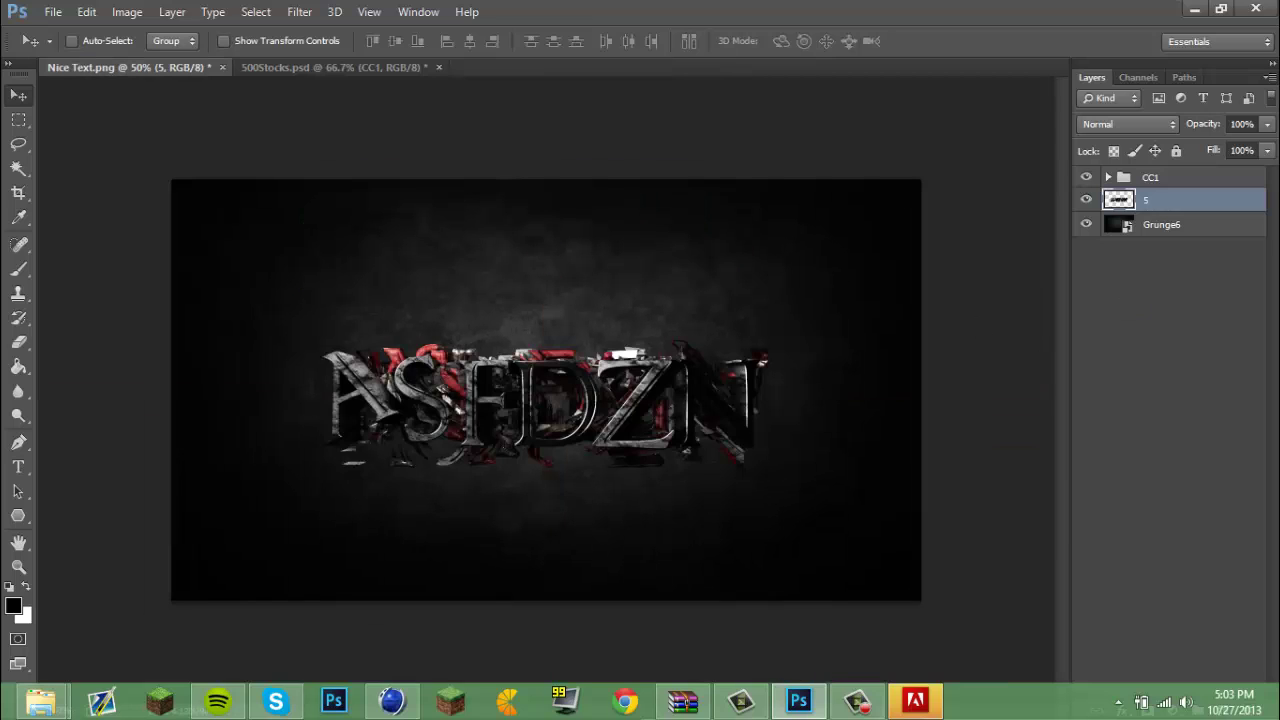
pyautogui.click(366, 66)
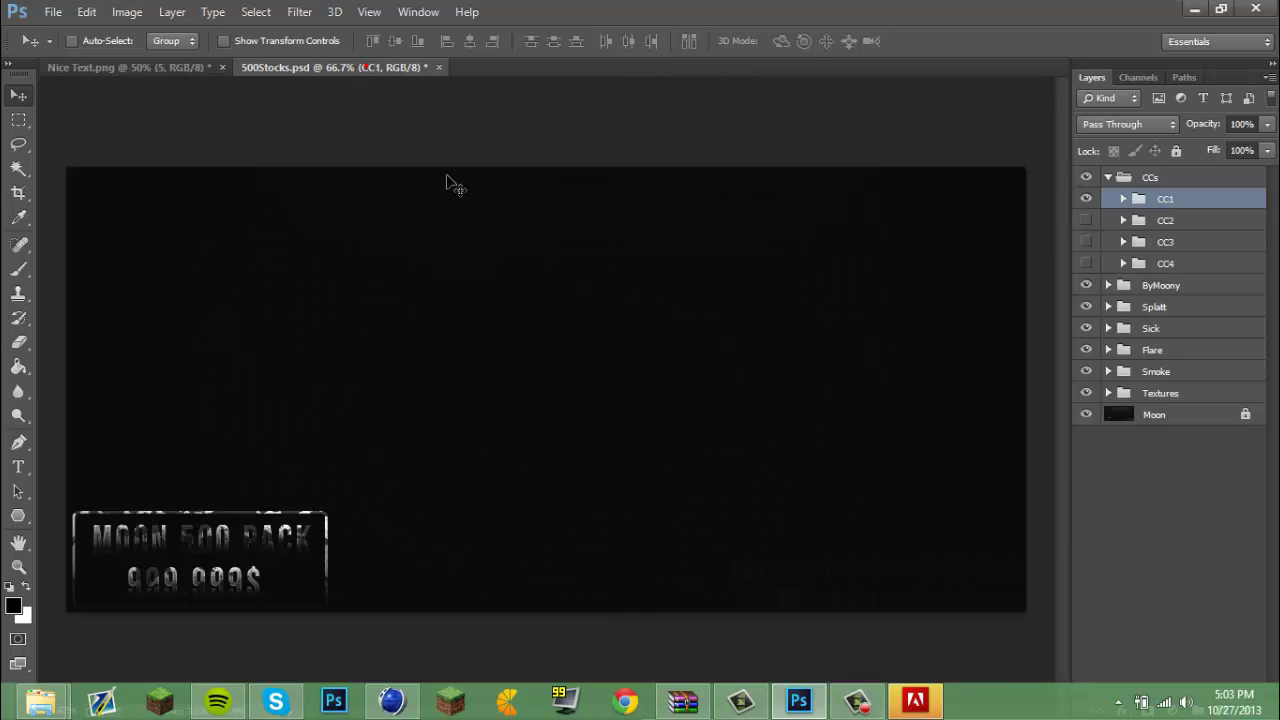
# Step: Toggle the visibility of the CC1 and CCs groups to compare the image, and collapse the CCs group
pyautogui.click(1087, 198)
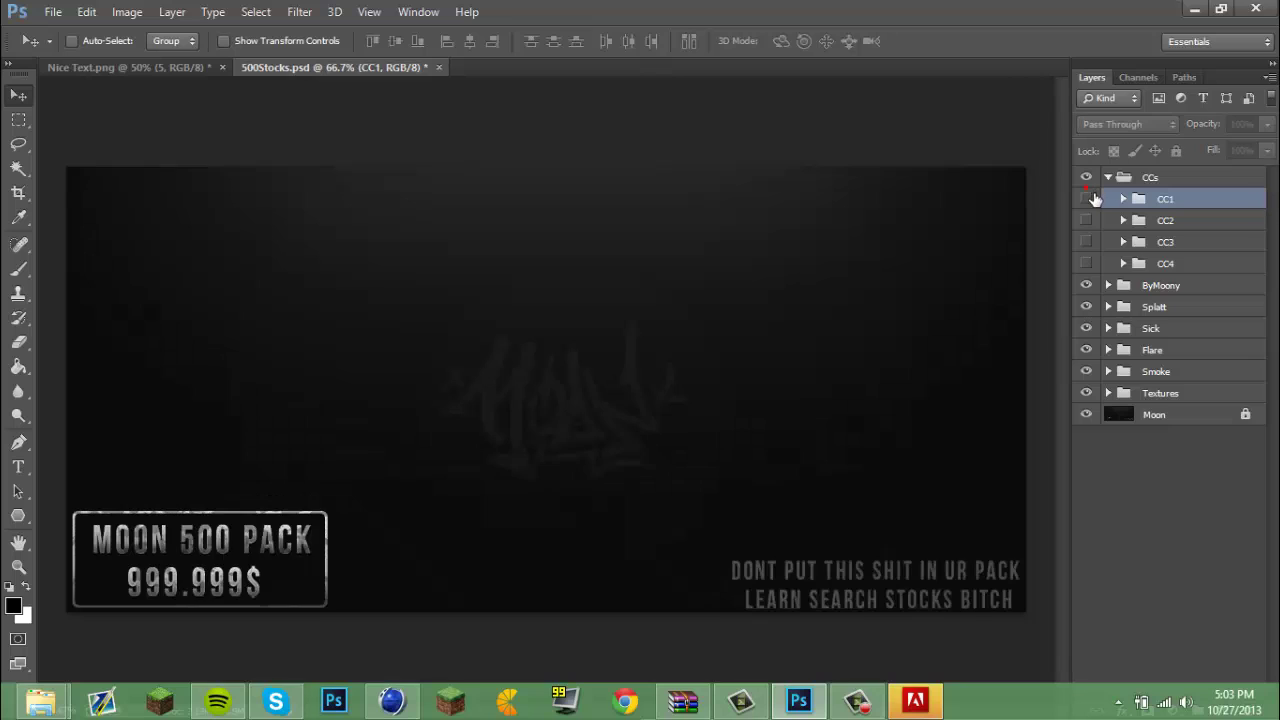
pyautogui.click(1109, 178)
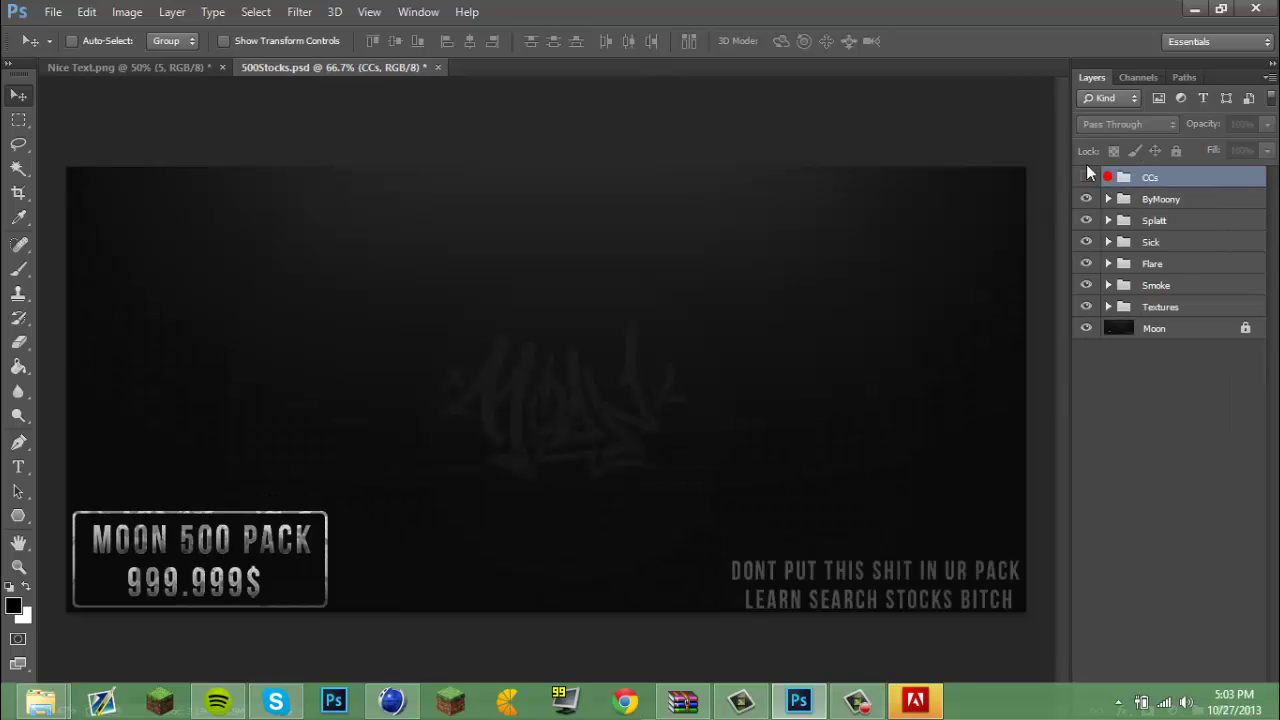
pyautogui.click(1087, 177)
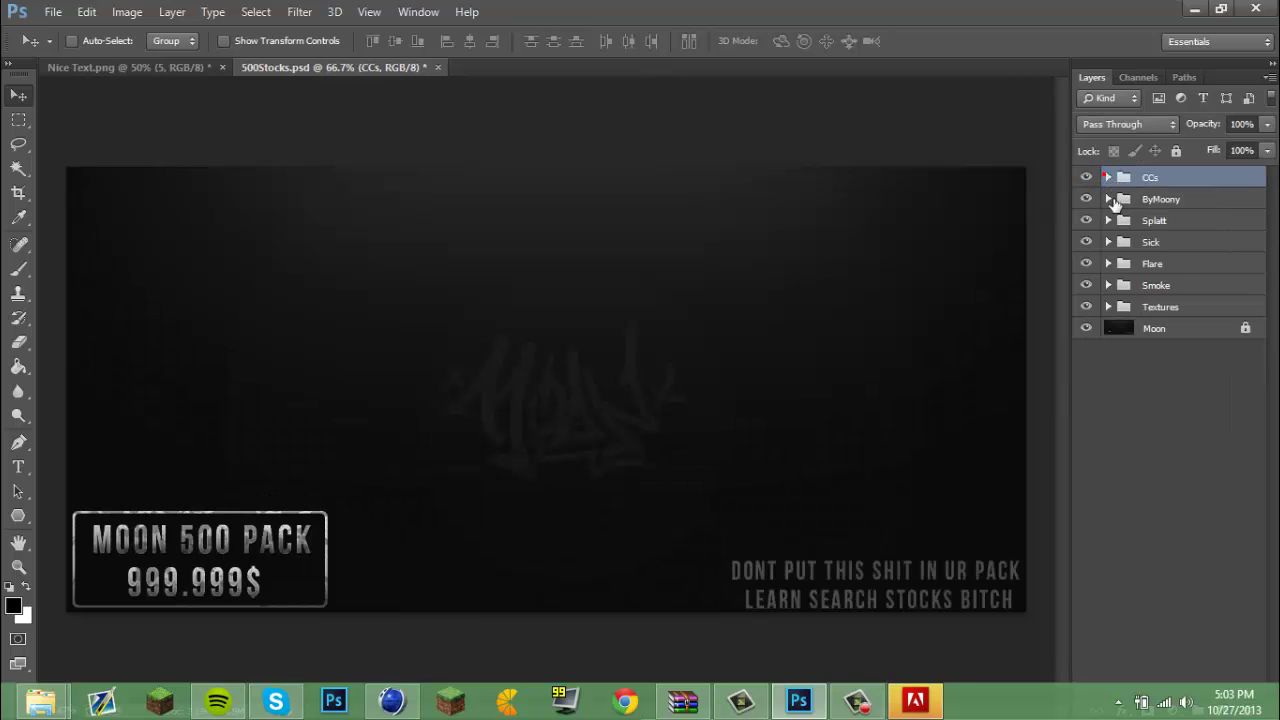
pyautogui.click(1108, 177)
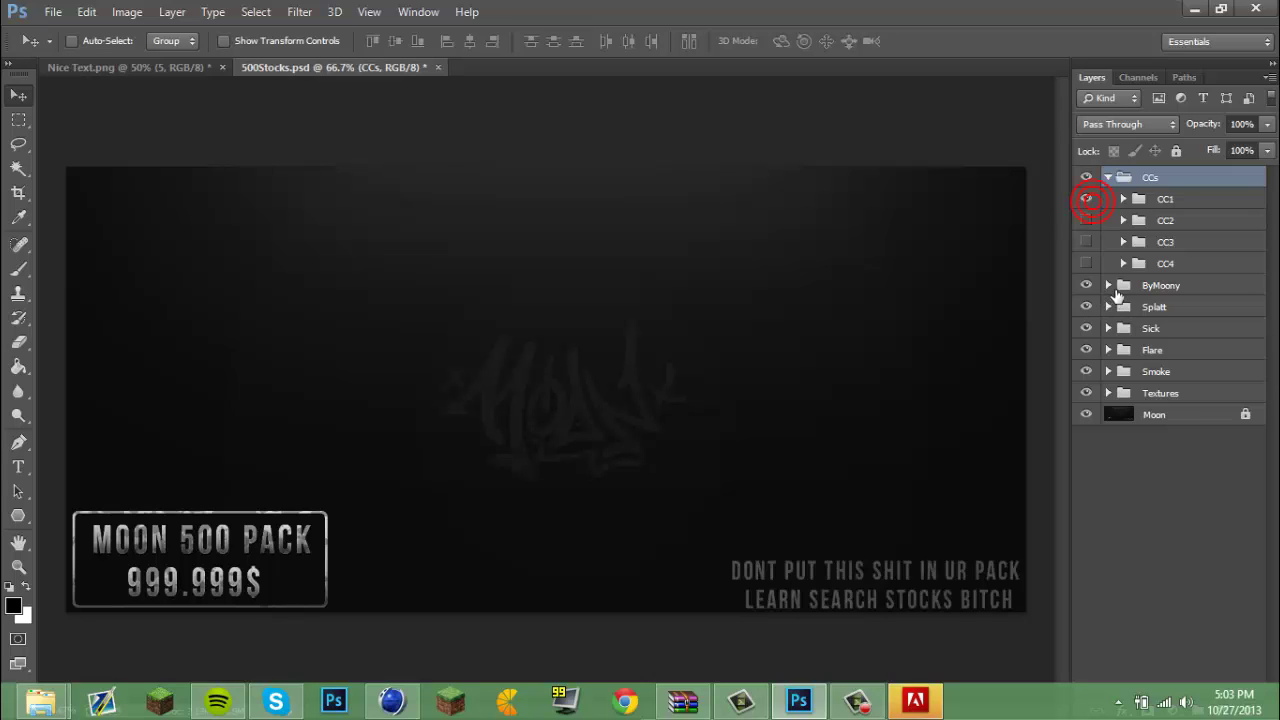
pyautogui.click(1108, 177)
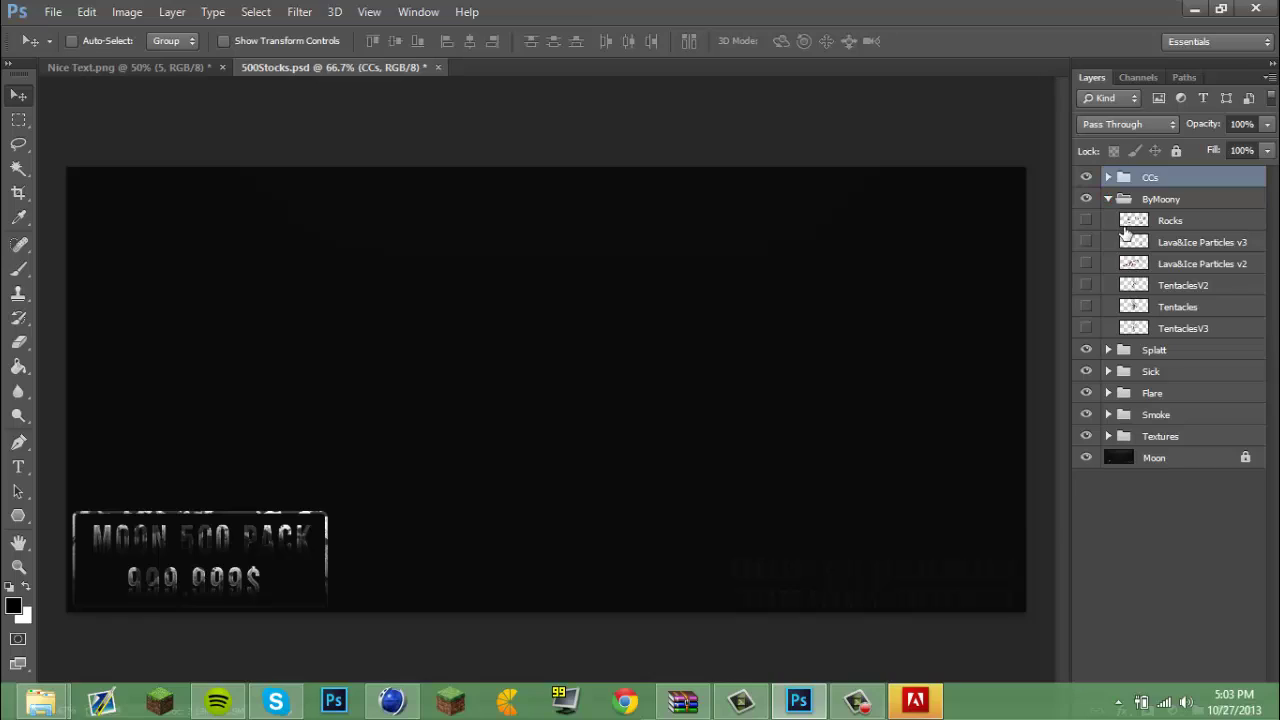
# Step: Show the Rocks layer in the ByMoony group and copy it into the Nice Text.png document
pyautogui.click(1092, 242)
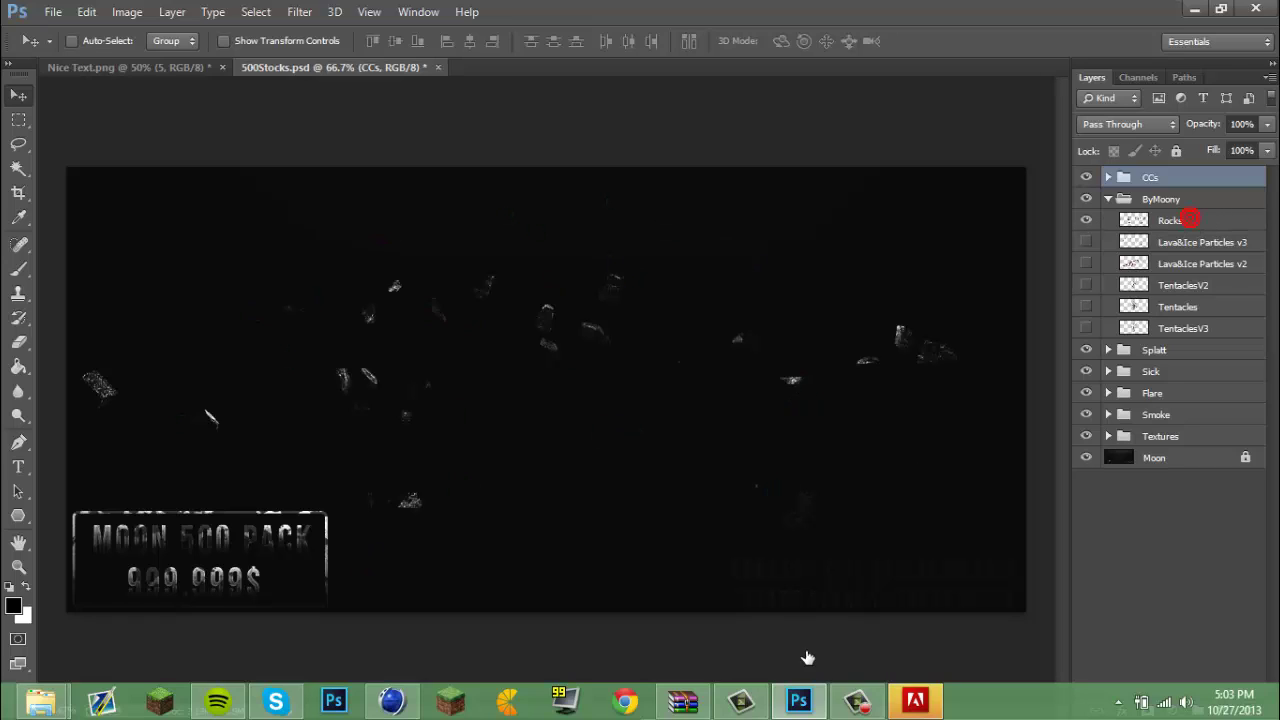
pyautogui.click(1190, 219)
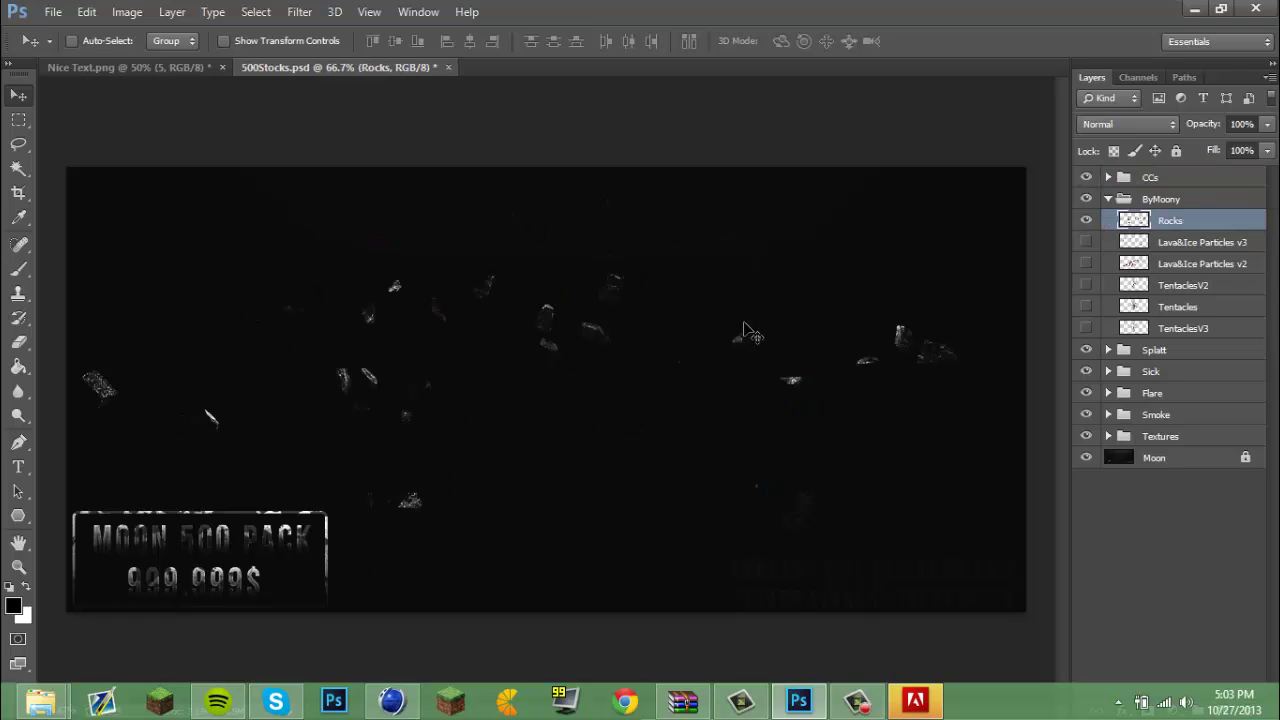
pyautogui.click(97, 68)
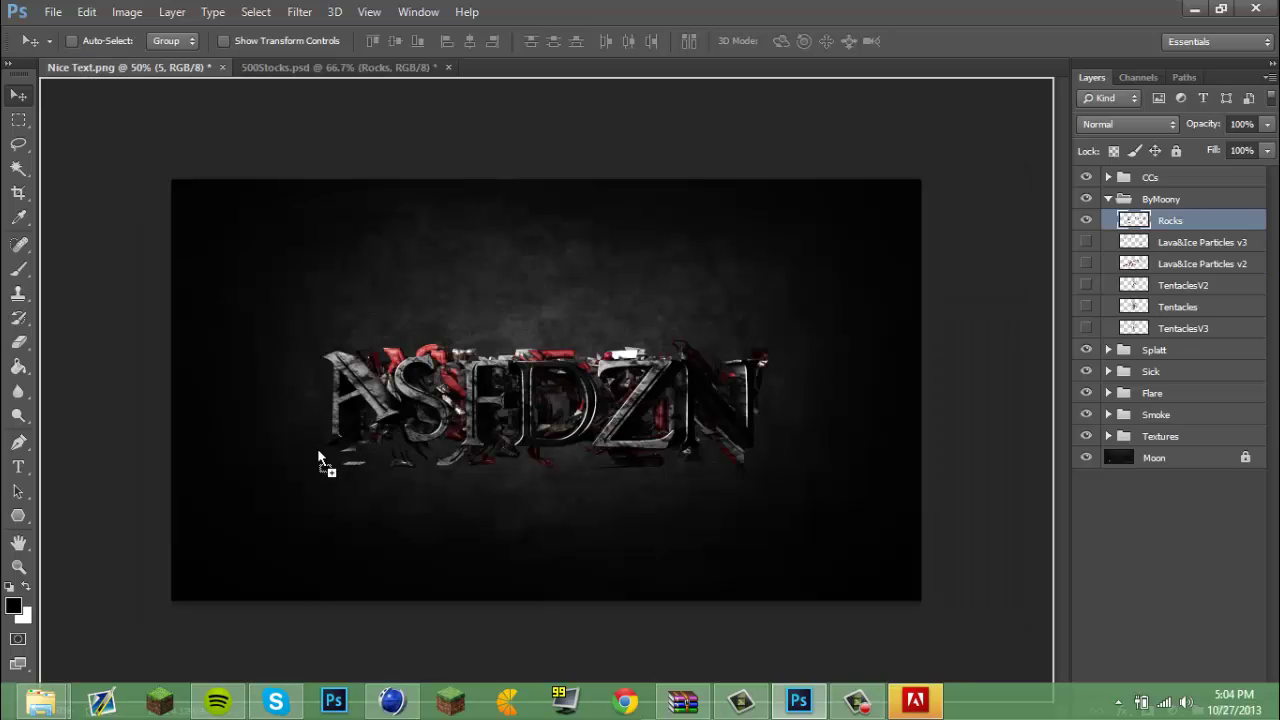
pyautogui.moveTo(437, 428); pyautogui.dragTo(452, 462)
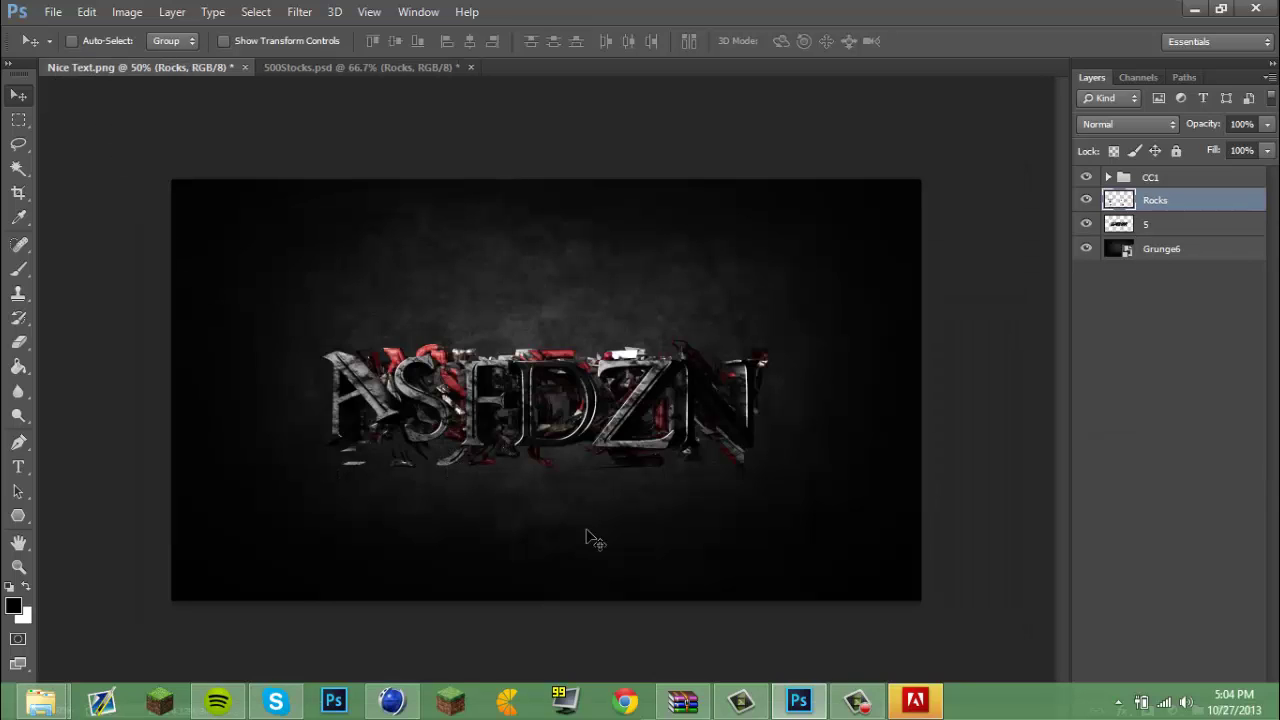
# Step: Position the rocks around the text and place the Rocks layer beneath layer 5
pyautogui.moveTo(598, 440); pyautogui.dragTo(683, 408)
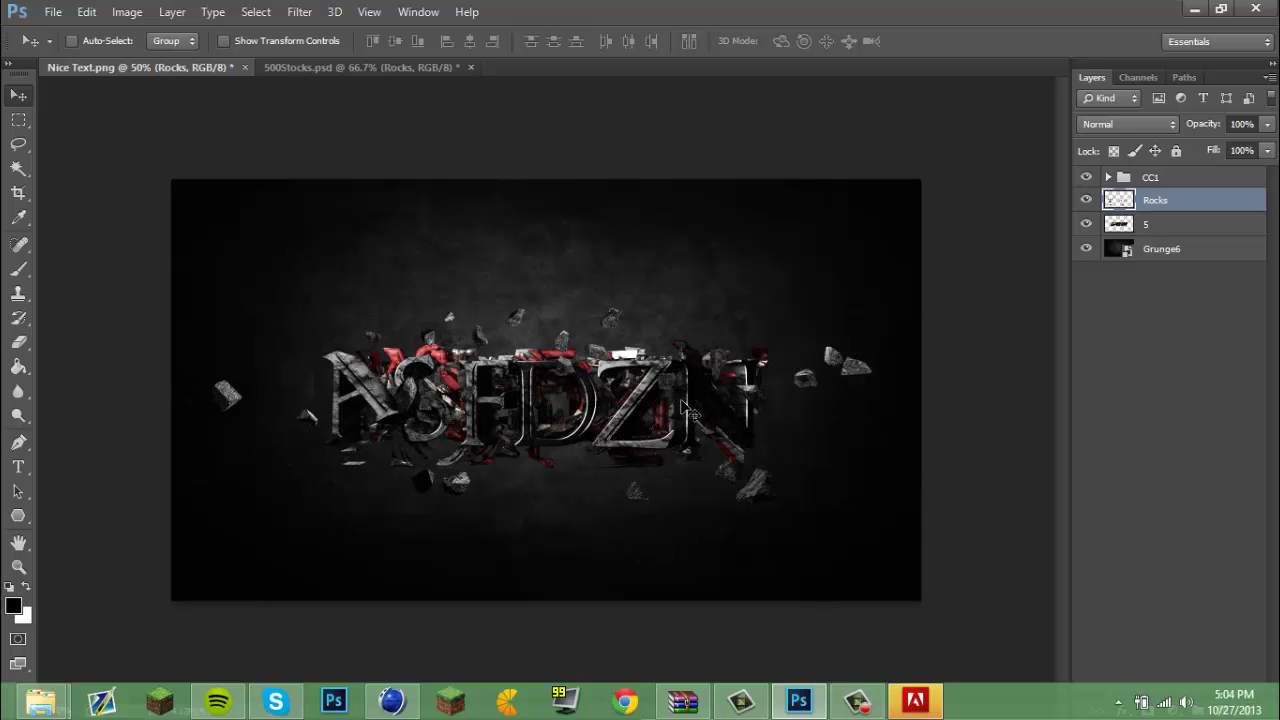
pyautogui.moveTo(1201, 204); pyautogui.dragTo(1178, 246)
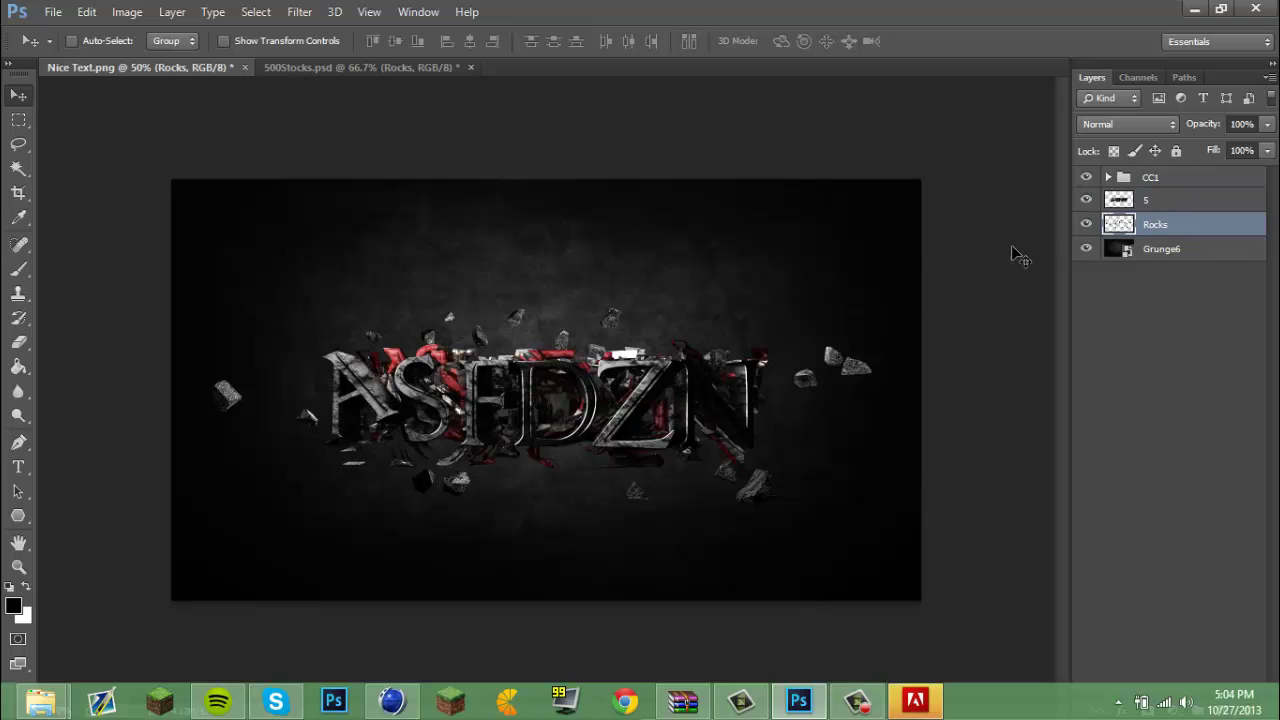
pyautogui.moveTo(700, 472); pyautogui.dragTo(705, 468)
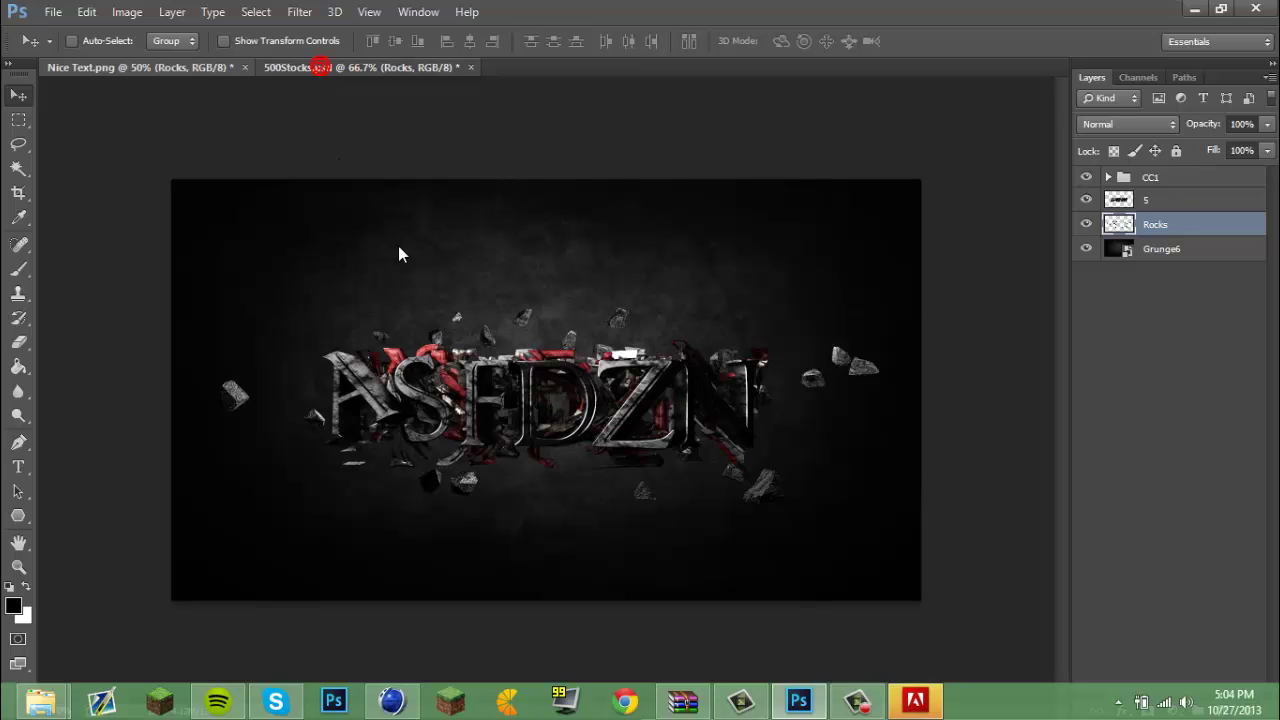
# Step: Switch to 500Stocks.psd, hide its Rocks layer and collapse the ByMoony group
pyautogui.click(362, 67)
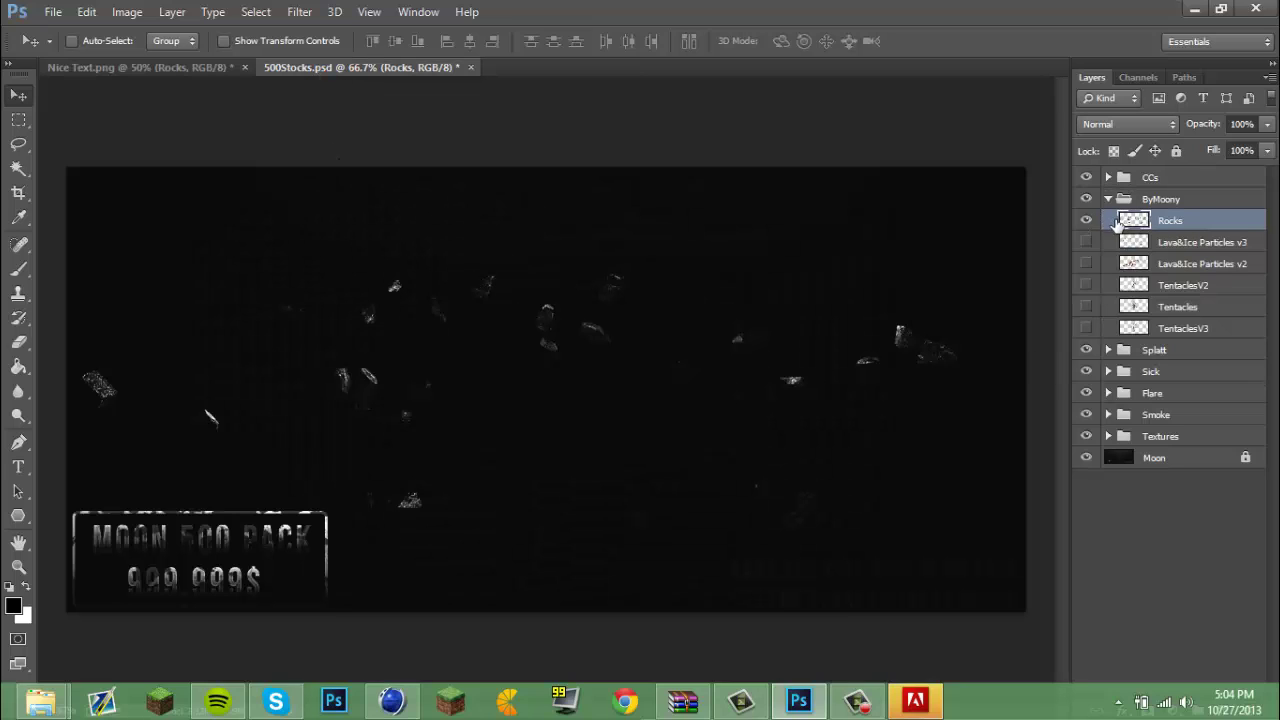
pyautogui.click(1086, 220)
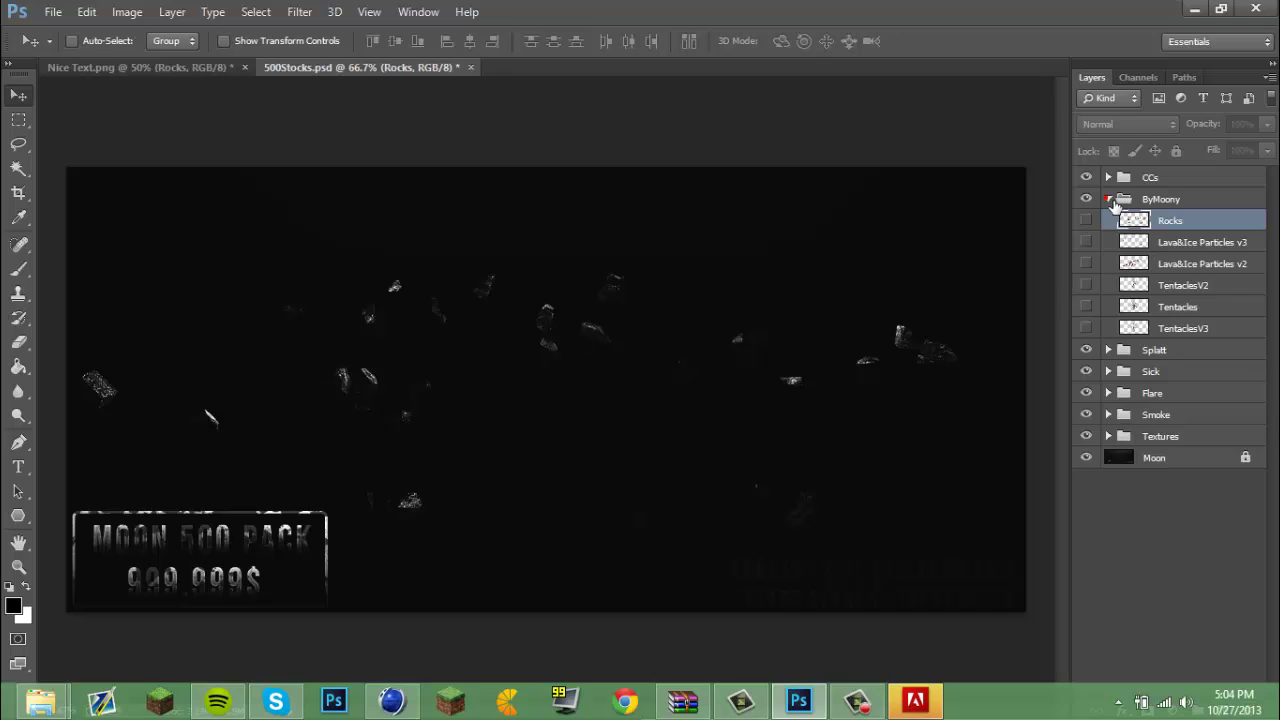
pyautogui.click(1109, 200)
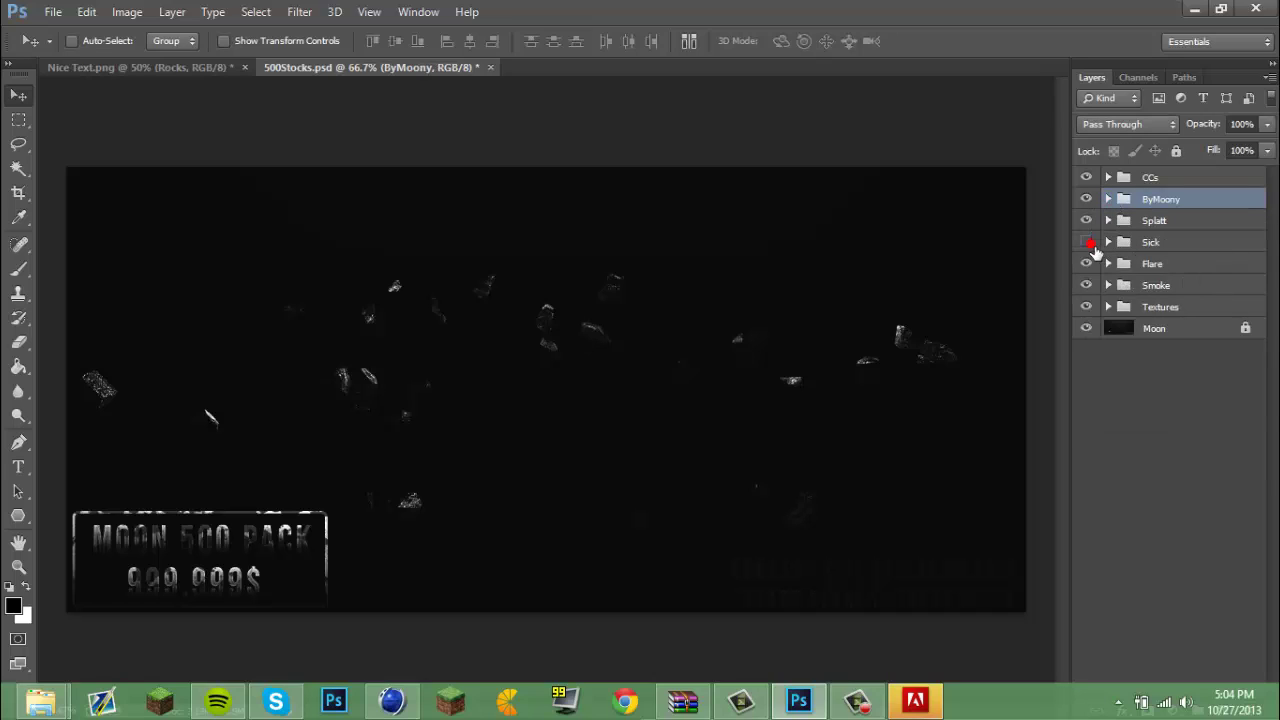
pyautogui.click(1088, 243)
pyautogui.click(1088, 200)
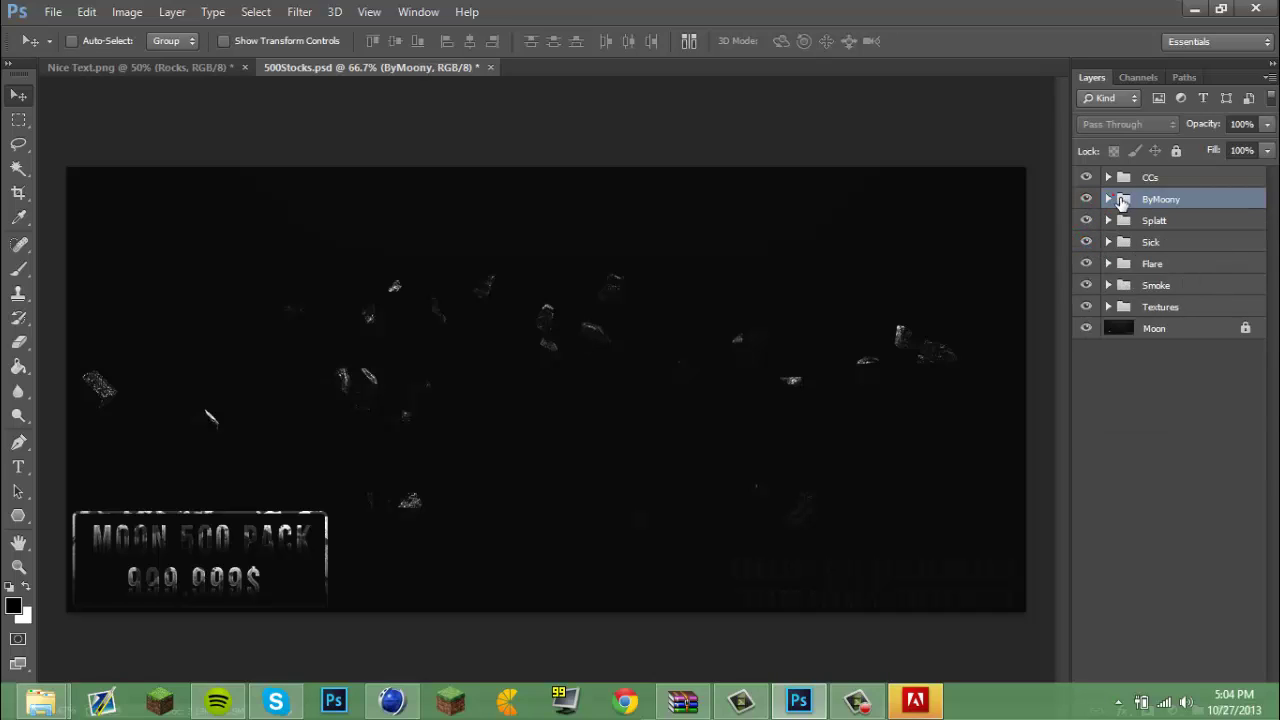
pyautogui.click(1109, 200)
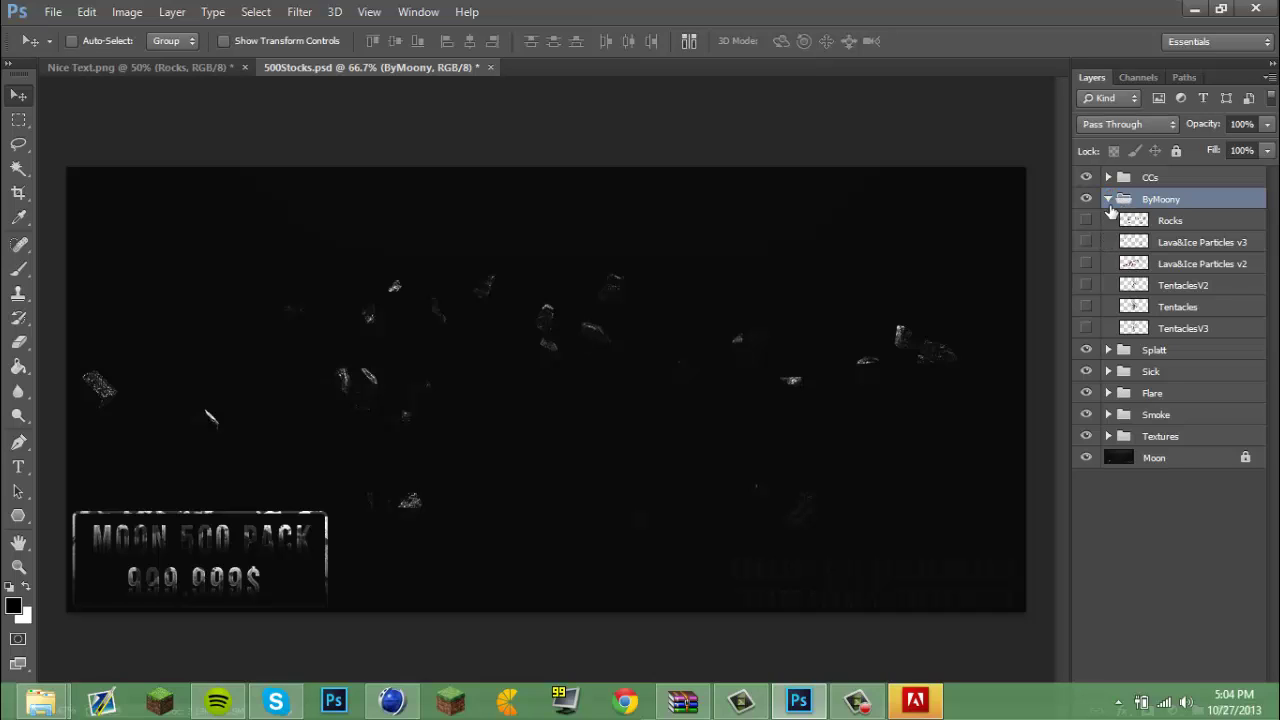
pyautogui.click(1109, 200)
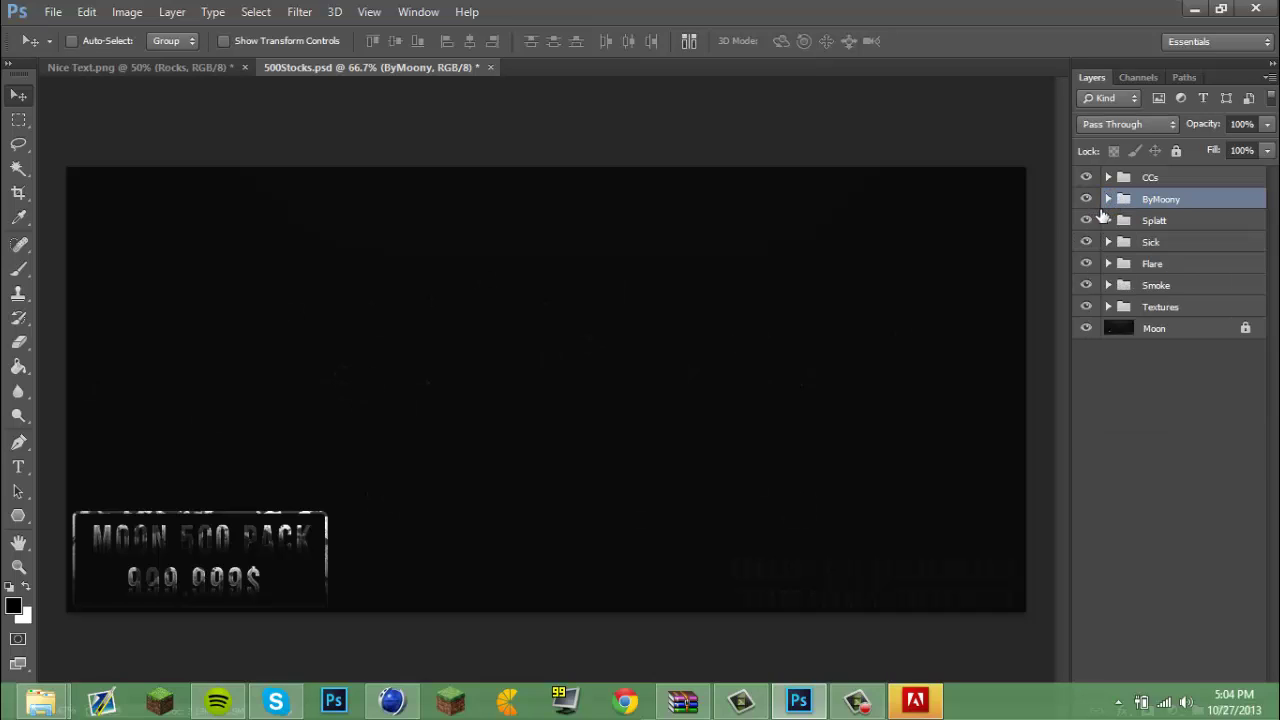
# Step: Preview layer 3 of the Splatt group and collapse the group again
pyautogui.click(1109, 221)
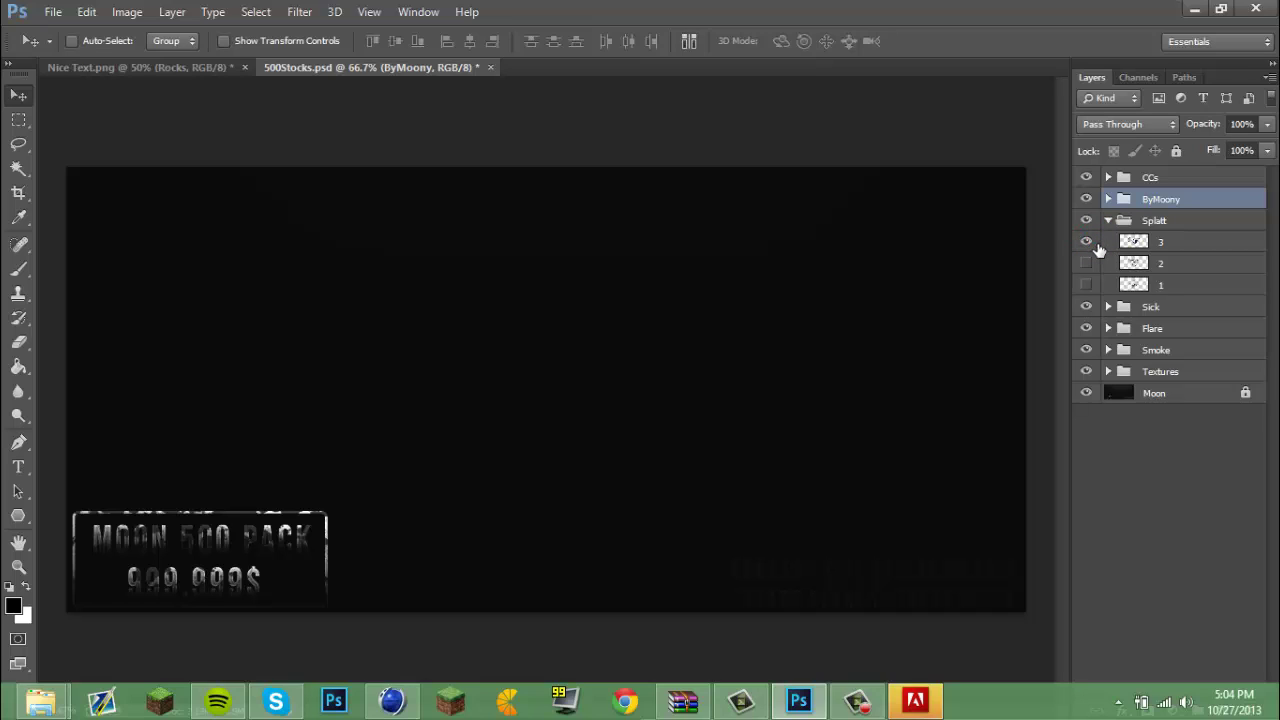
pyautogui.click(1087, 241)
pyautogui.click(1109, 221)
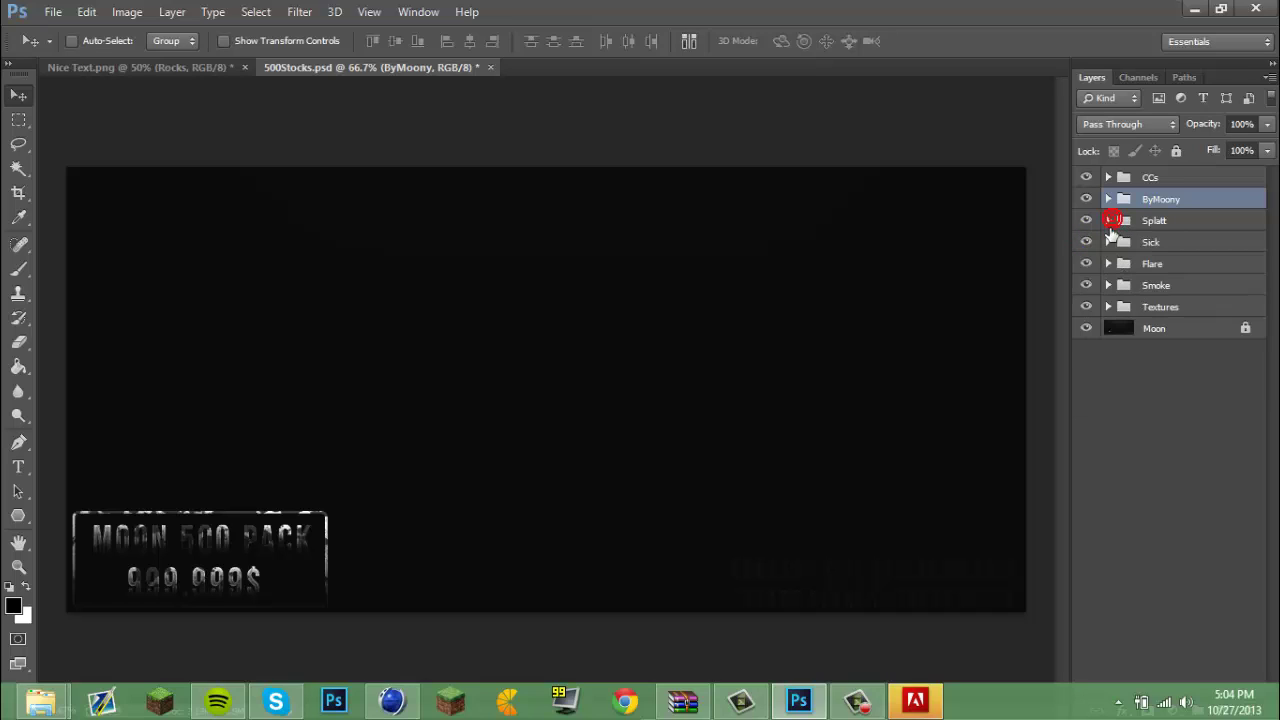
# Step: Copy particle layer 3 from the Sick group into the Nice Text.png document
pyautogui.click(1108, 242)
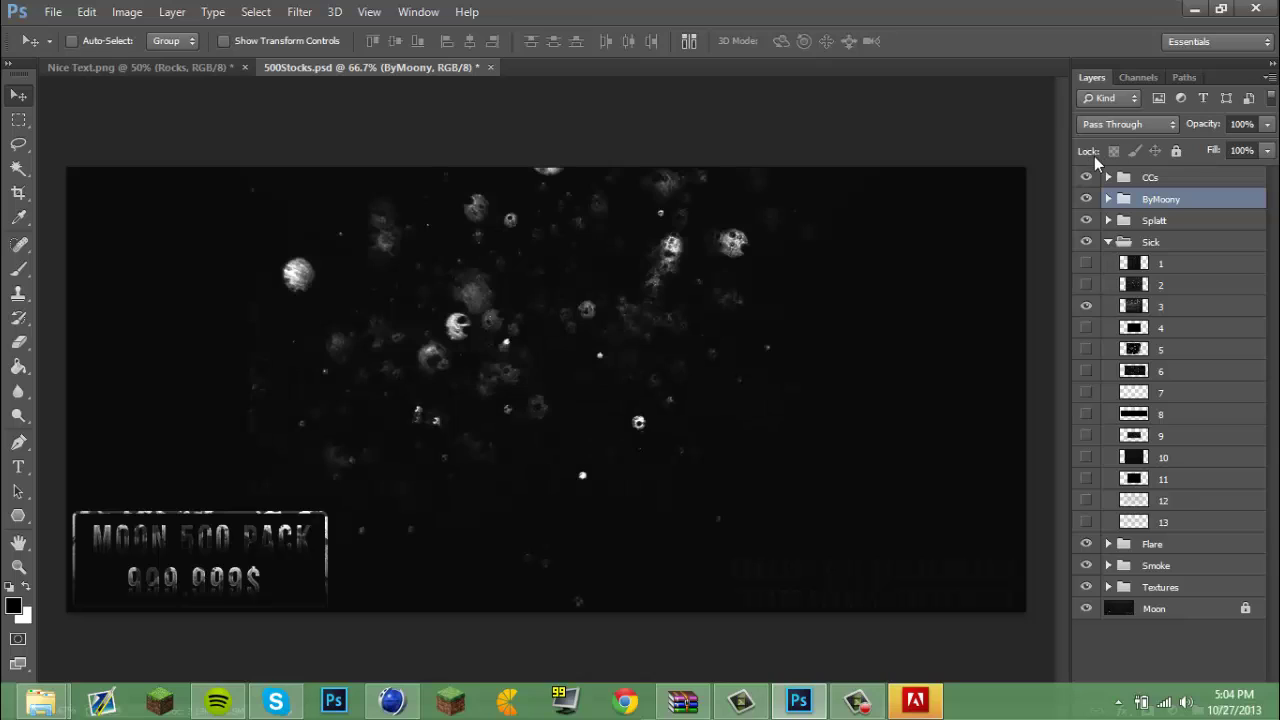
pyautogui.click(1175, 312)
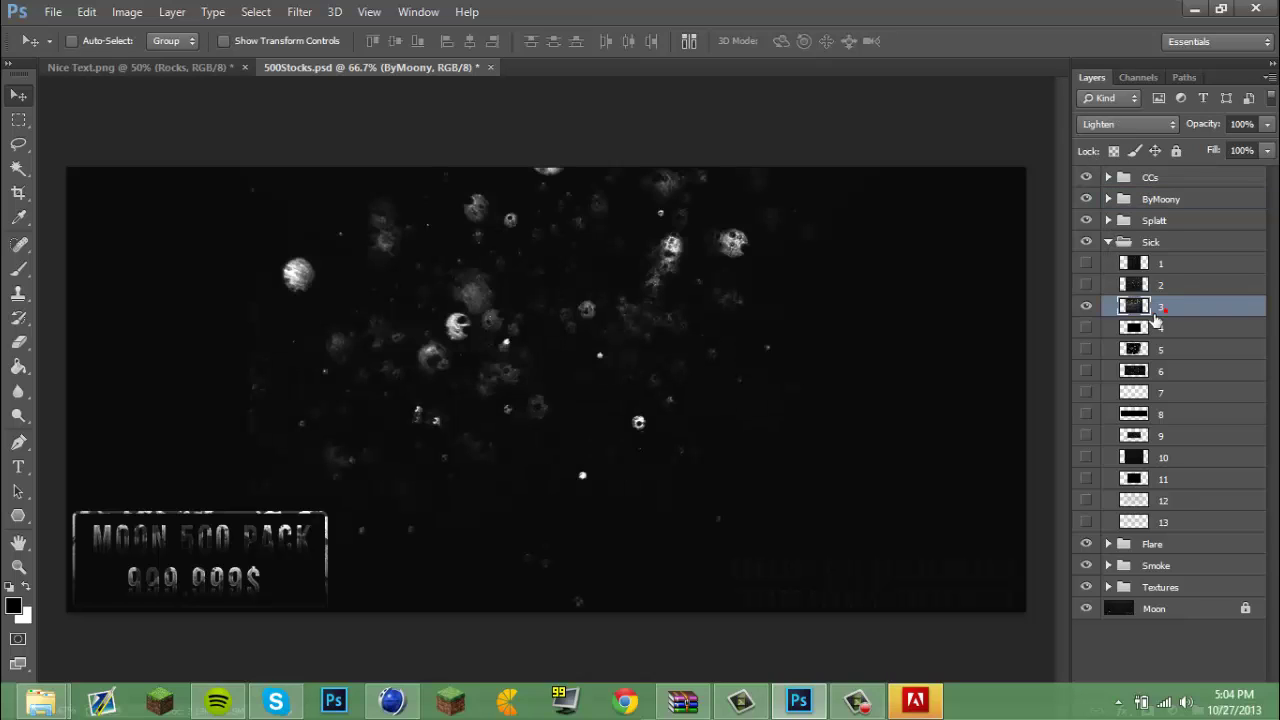
pyautogui.click(573, 349)
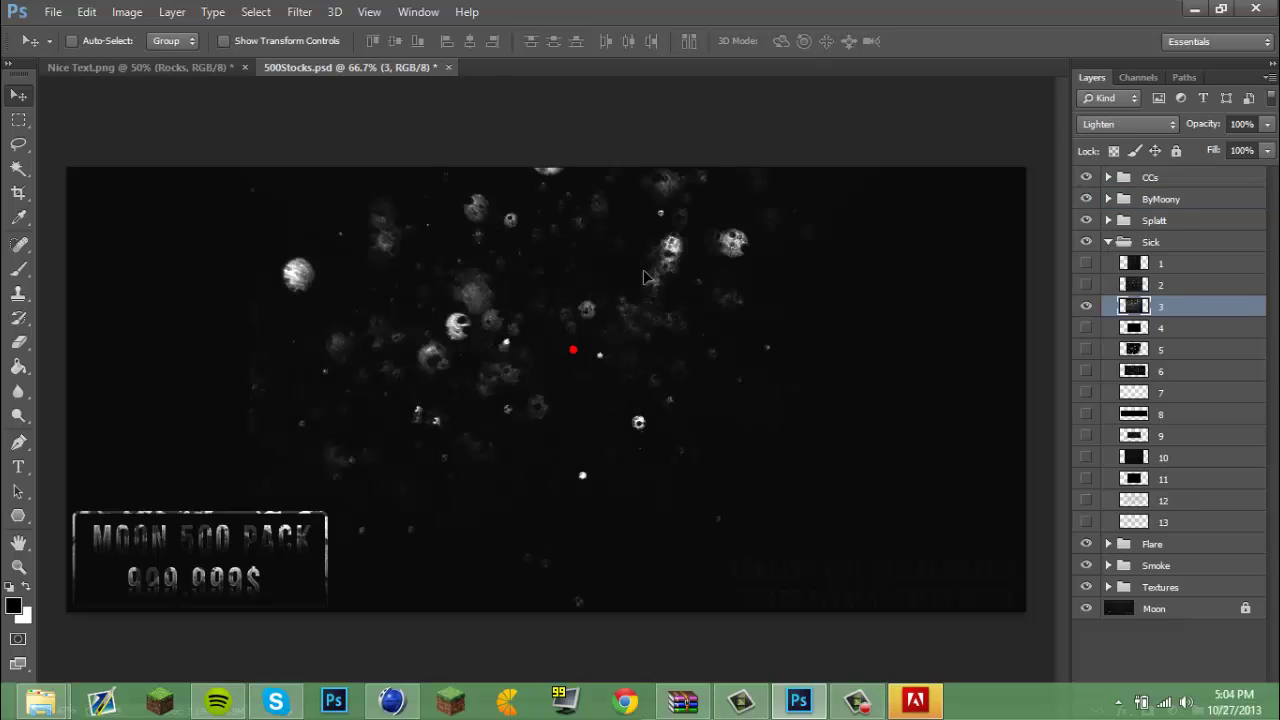
pyautogui.click(187, 68)
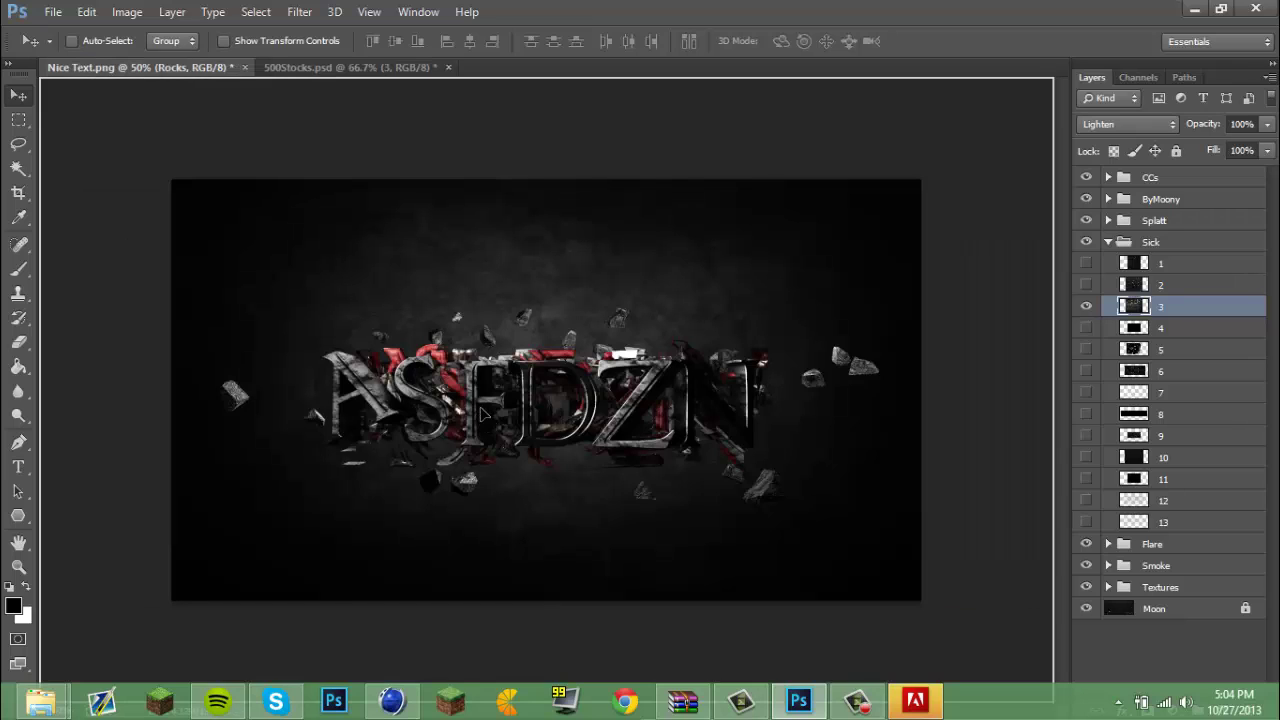
pyautogui.moveTo(481, 413); pyautogui.dragTo(483, 413)
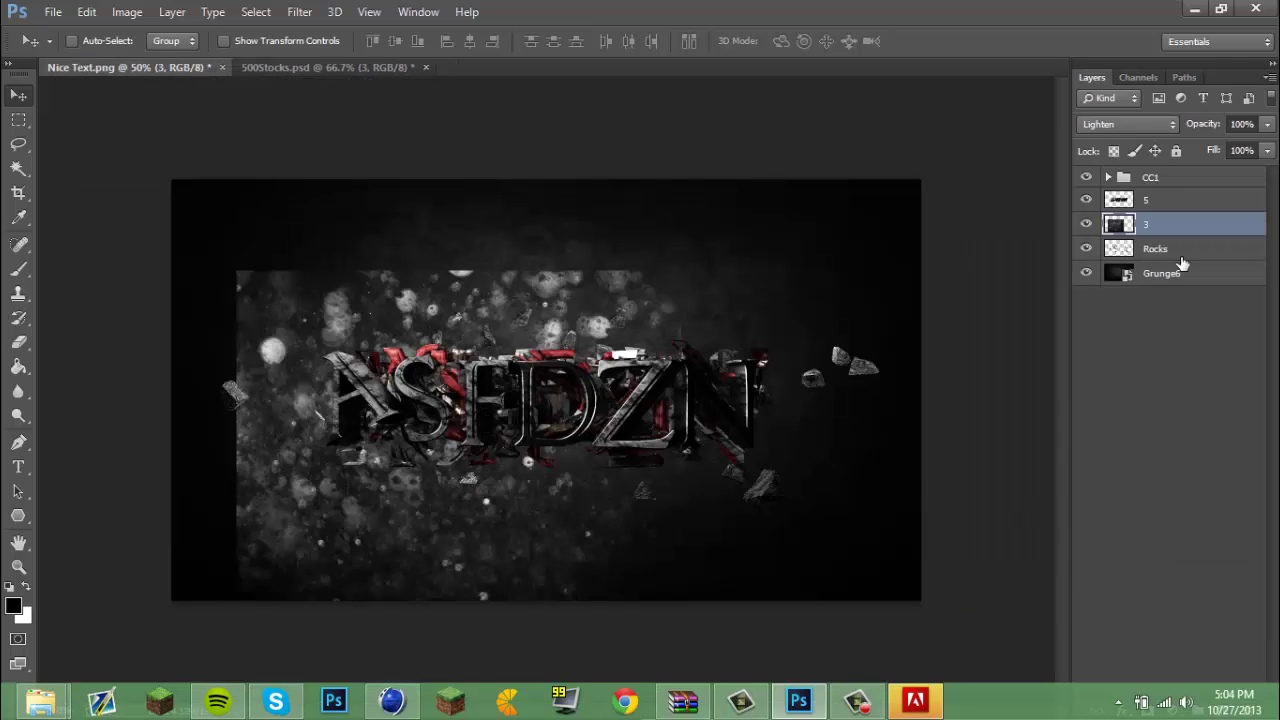
# Step: Place layer 3 beneath the Rocks layer behind the text and erase its hard rectangular edges with the 146 px Eraser
pyautogui.moveTo(1175, 224); pyautogui.dragTo(1178, 260)
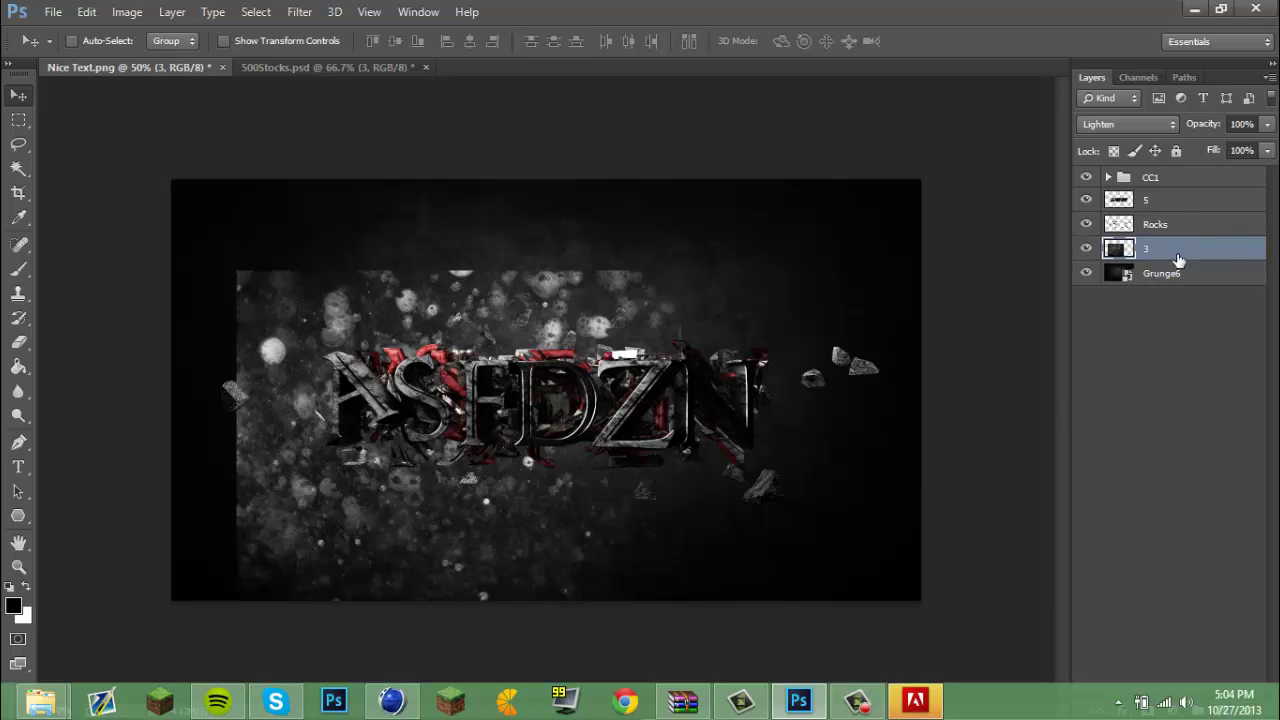
pyautogui.moveTo(479, 520); pyautogui.dragTo(621, 469)
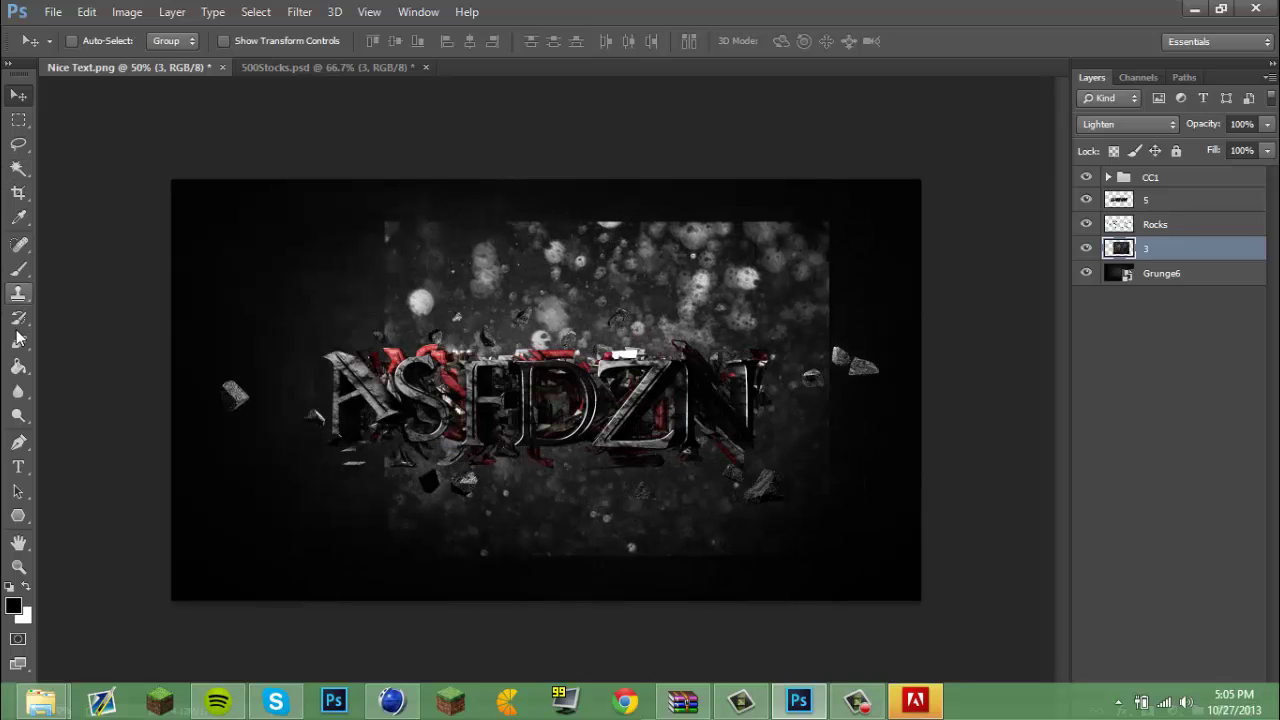
pyautogui.click(18, 342)
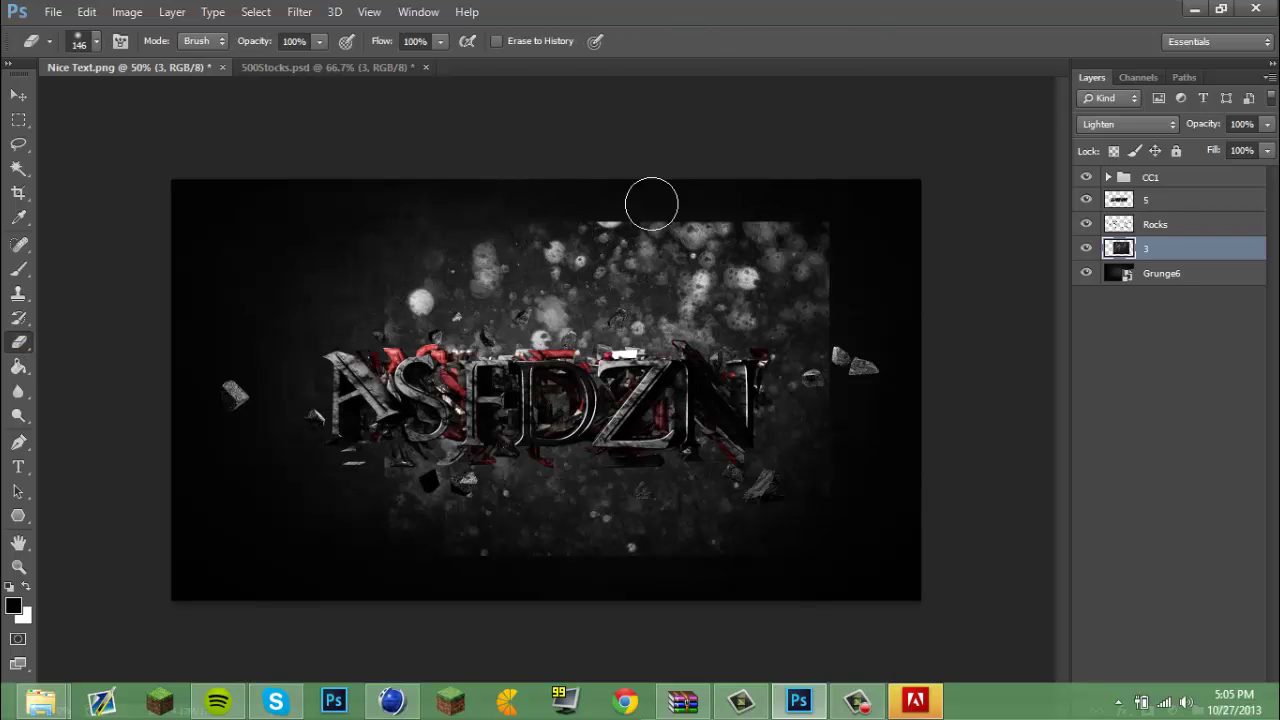
pyautogui.moveTo(809, 220)
pyautogui.mouseDown()
pyautogui.moveTo(860, 283)
pyautogui.moveTo(870, 330)
pyautogui.moveTo(851, 257)
pyautogui.moveTo(873, 454)
pyautogui.moveTo(846, 565)
pyautogui.moveTo(784, 590)
pyautogui.moveTo(462, 591)
pyautogui.moveTo(417, 587)
pyautogui.moveTo(393, 545)
pyautogui.moveTo(547, 606)
pyautogui.moveTo(812, 587)
pyautogui.moveTo(899, 495)
pyautogui.moveTo(866, 329)
pyautogui.moveTo(693, 184)
pyautogui.moveTo(612, 215)
pyautogui.moveTo(850, 254)
pyautogui.moveTo(440, 259)
pyautogui.moveTo(677, 232)
pyautogui.moveTo(785, 240)
pyautogui.moveTo(893, 356)
pyautogui.moveTo(868, 543)
pyautogui.moveTo(184, 512)
pyautogui.mouseUp()
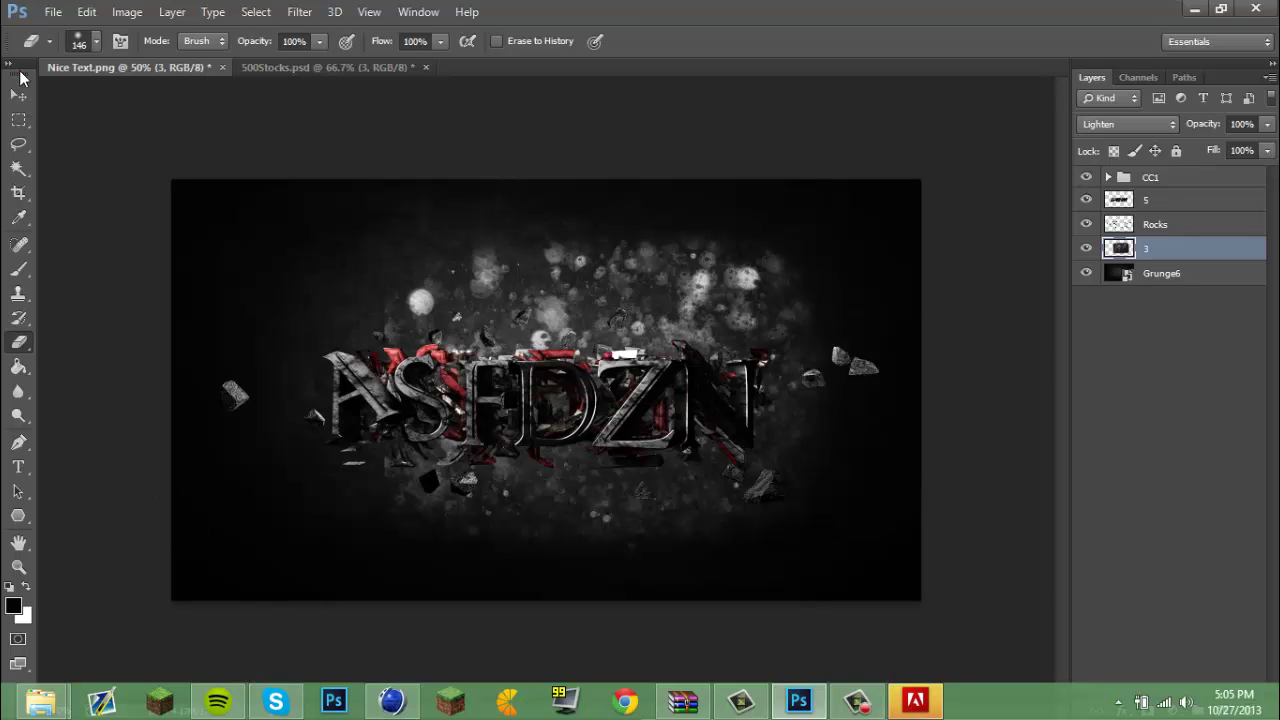
# Step: Move the particles on layer 3 left and slightly down so they spread behind the whole text
pyautogui.click(18, 93)
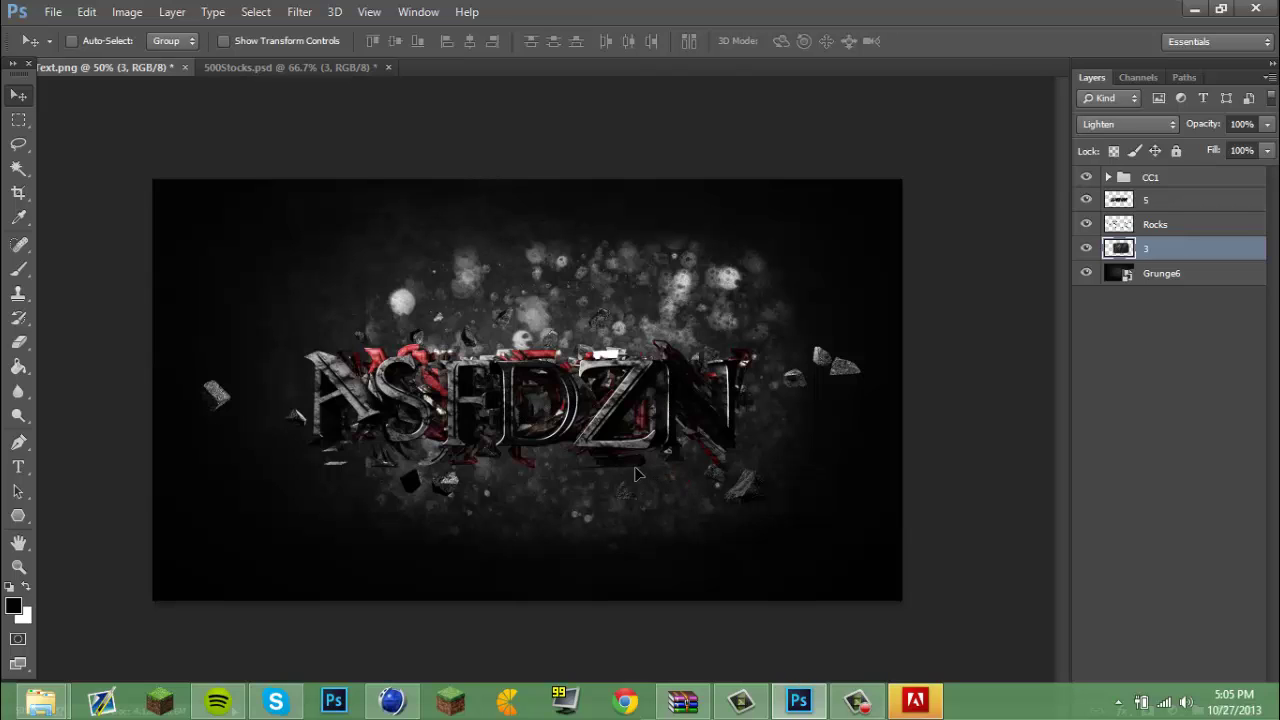
pyautogui.moveTo(645, 474); pyautogui.dragTo(76, 232)
pyautogui.moveTo(10, 65); pyautogui.dragTo(10, 65)
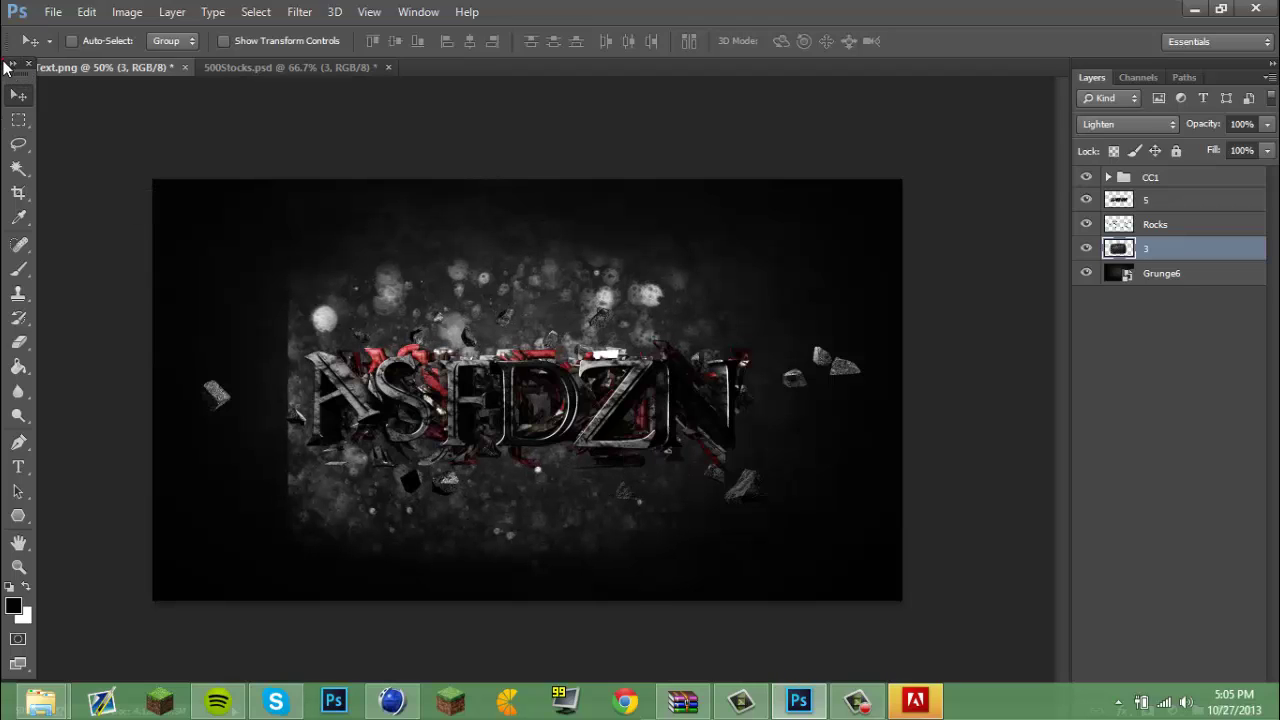
pyautogui.moveTo(8, 67); pyautogui.dragTo(6, 76)
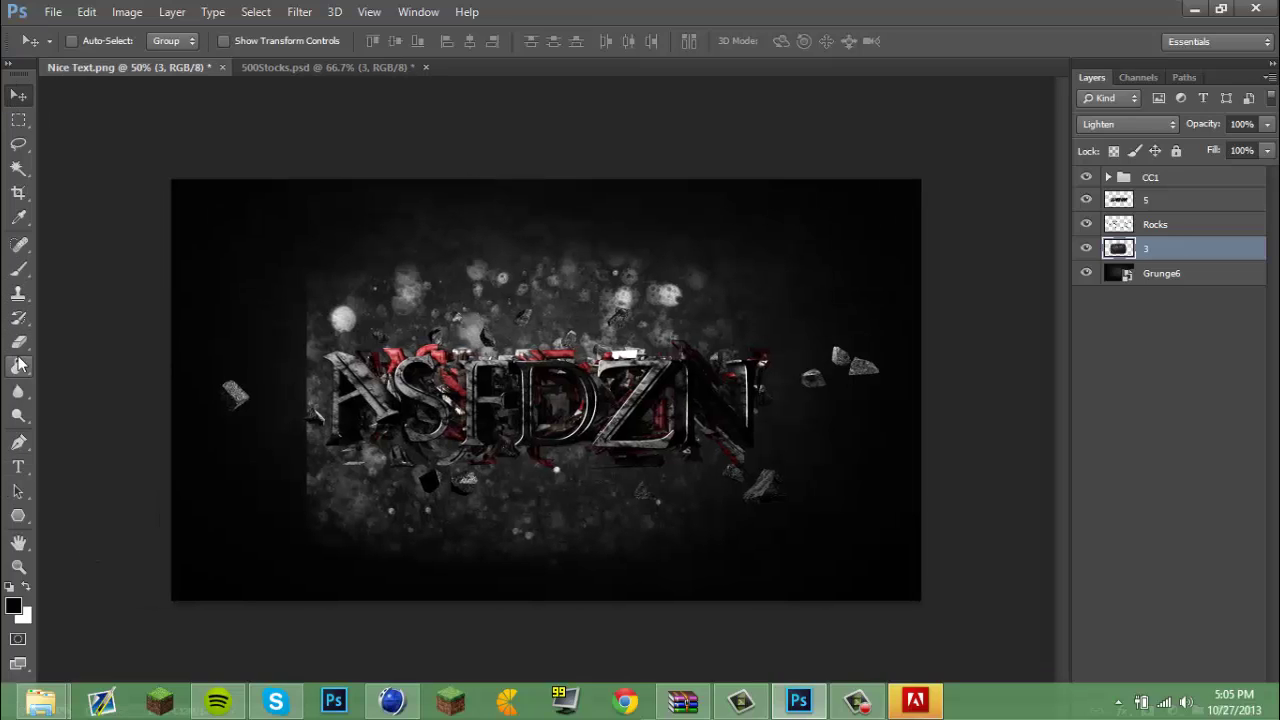
# Step: Erase the remaining hard left and lower edges of layer 3 and shift the particles slightly left
pyautogui.press('e')
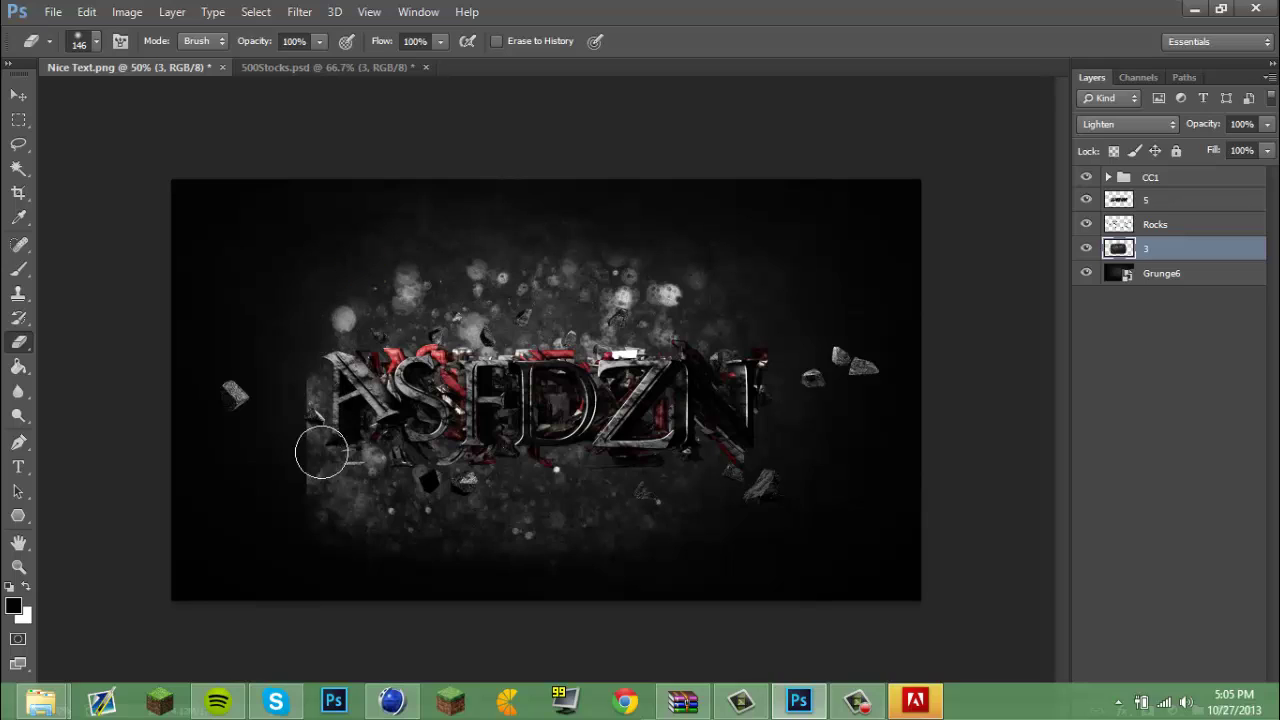
pyautogui.moveTo(321, 453)
pyautogui.mouseDown()
pyautogui.moveTo(356, 577)
pyautogui.moveTo(375, 587)
pyautogui.moveTo(685, 573)
pyautogui.mouseUp()
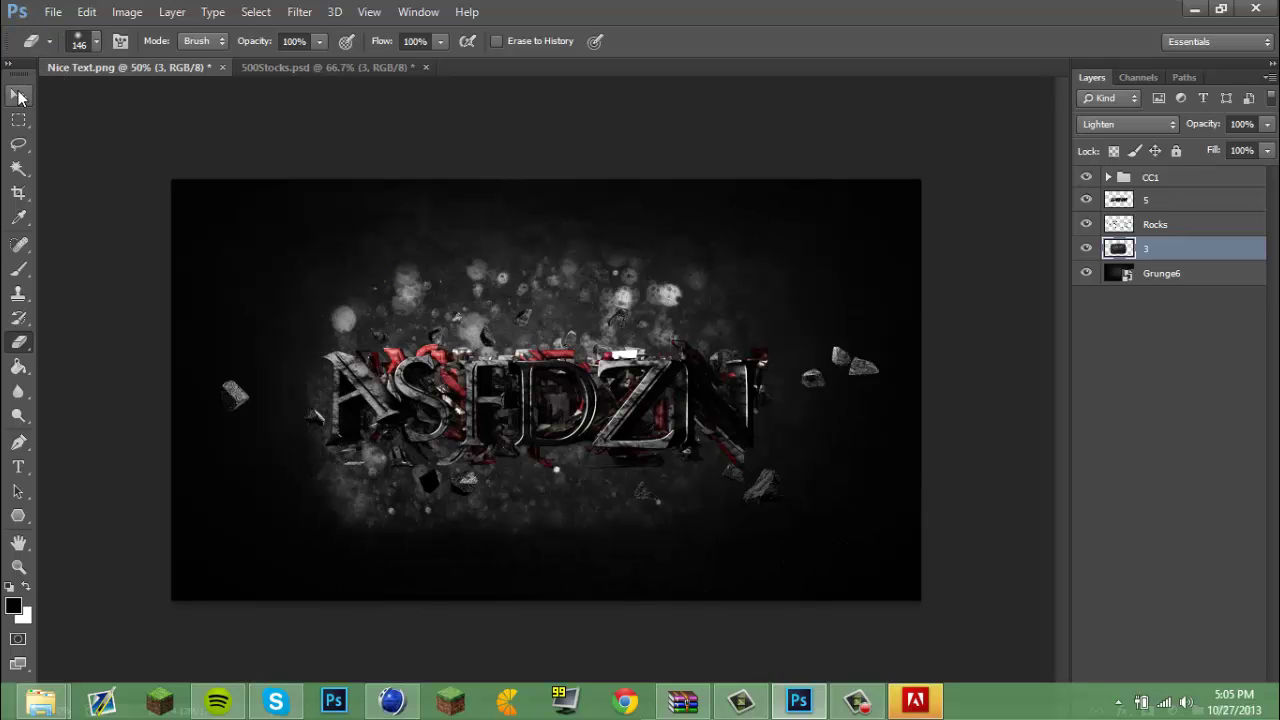
pyautogui.press('v')
pyautogui.moveTo(476, 434)
pyautogui.mouseDown()
pyautogui.moveTo(505, 455)
pyautogui.moveTo(474, 444)
pyautogui.mouseUp()
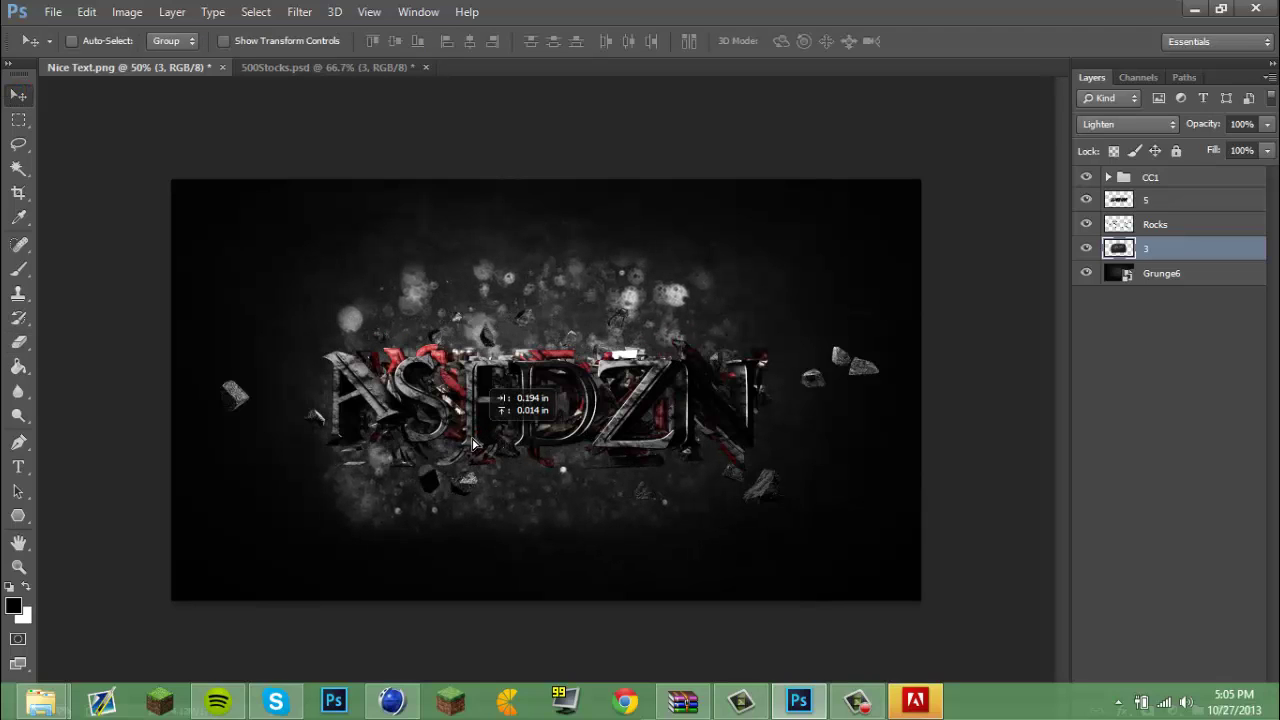
pyautogui.moveTo(1047, 290); pyautogui.dragTo(1123, 225)
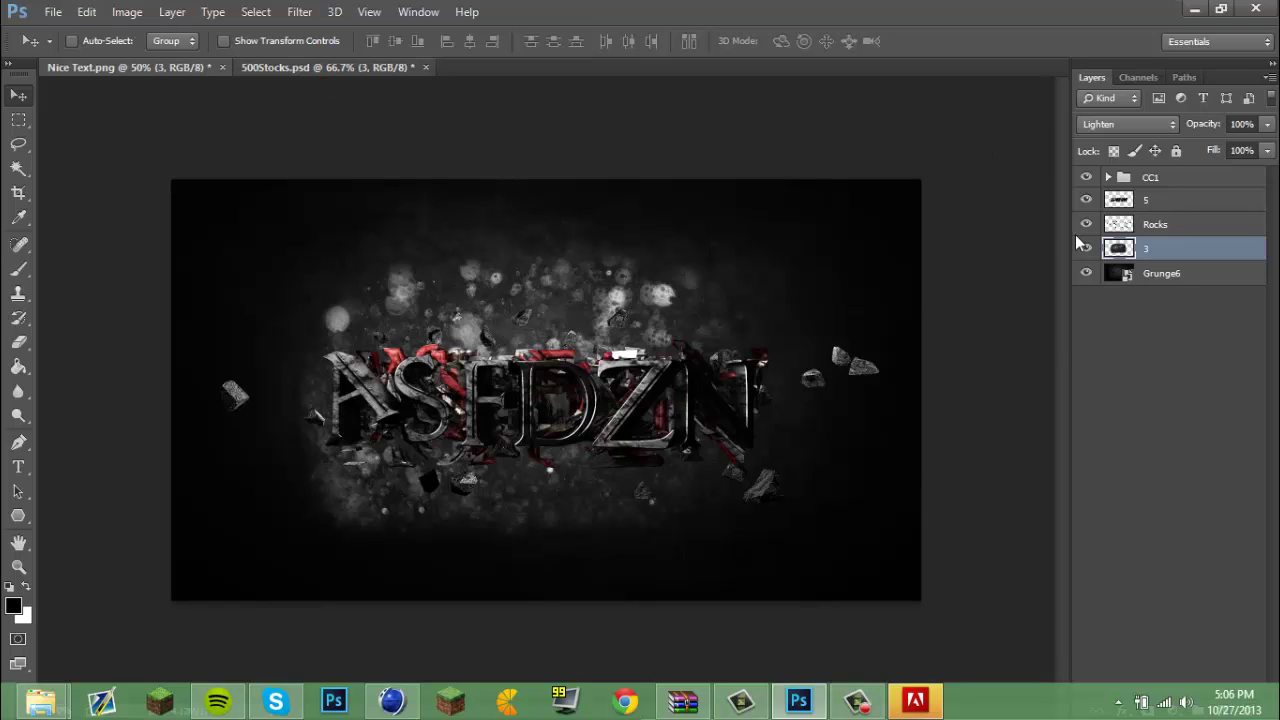
# Step: In the Sick group of 500Stocks.psd, hide layer 3, then show and select layer 2
pyautogui.click(280, 67)
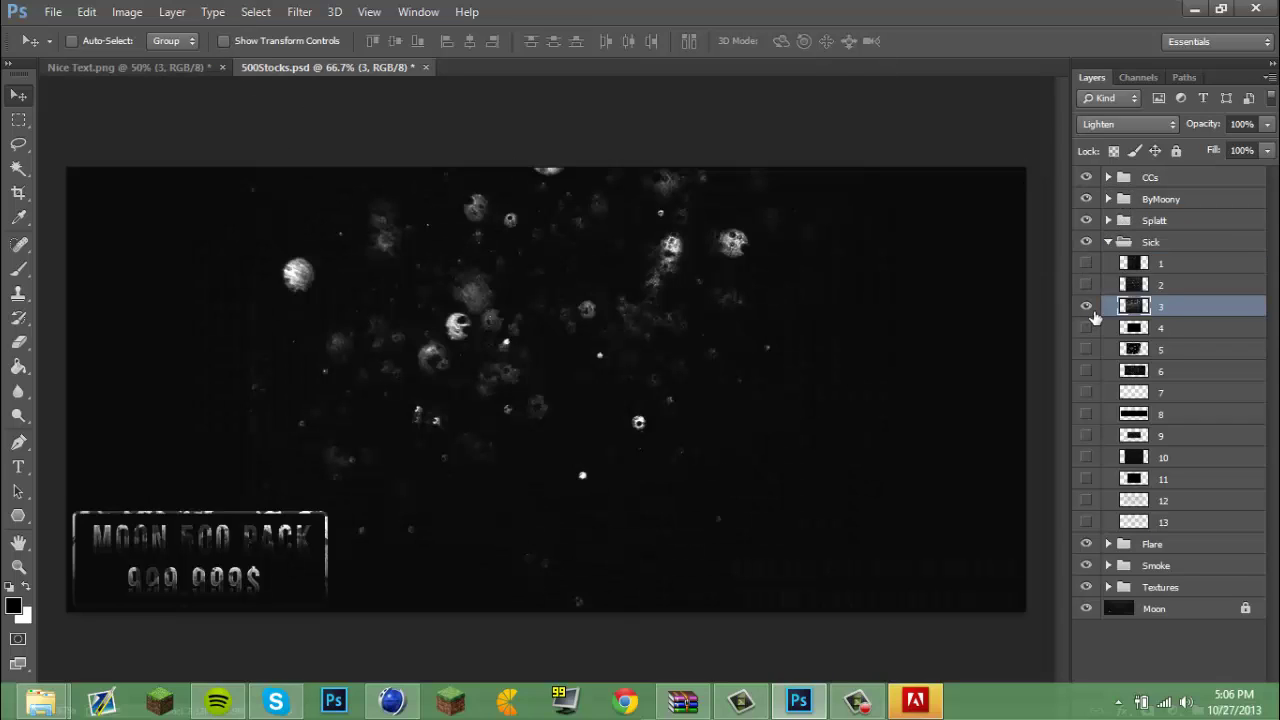
pyautogui.click(1090, 307)
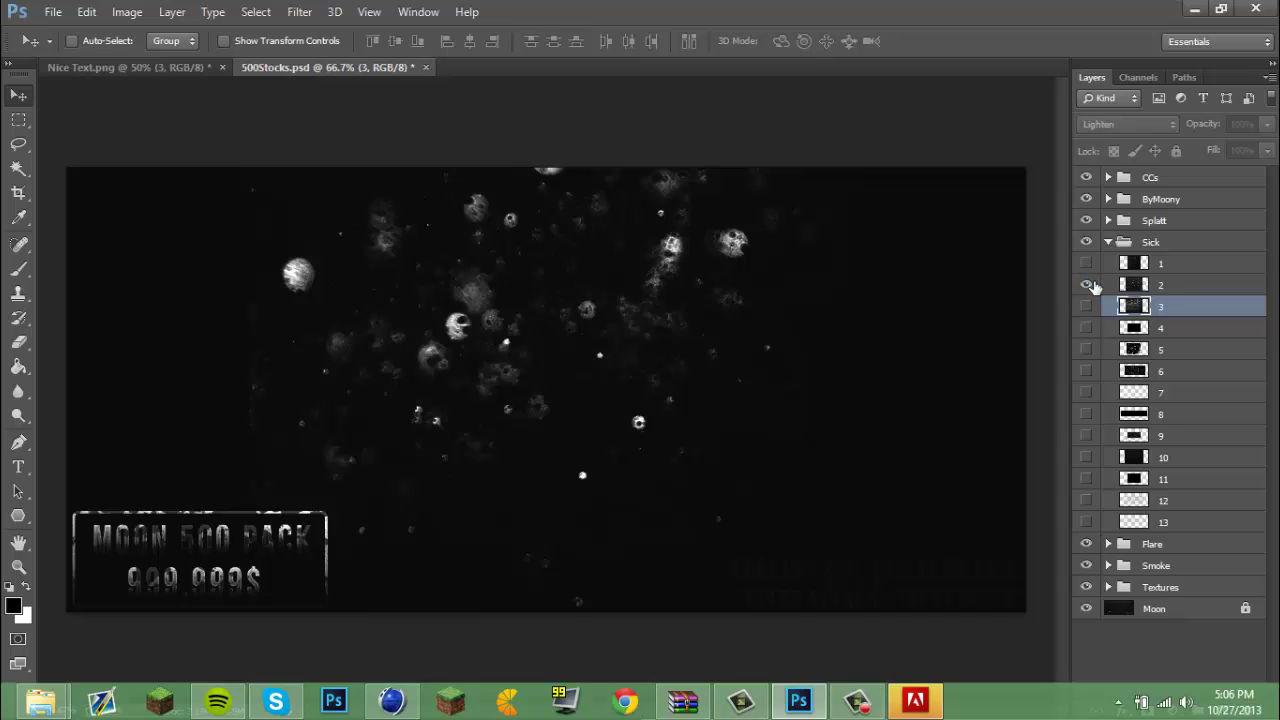
pyautogui.click(1088, 285)
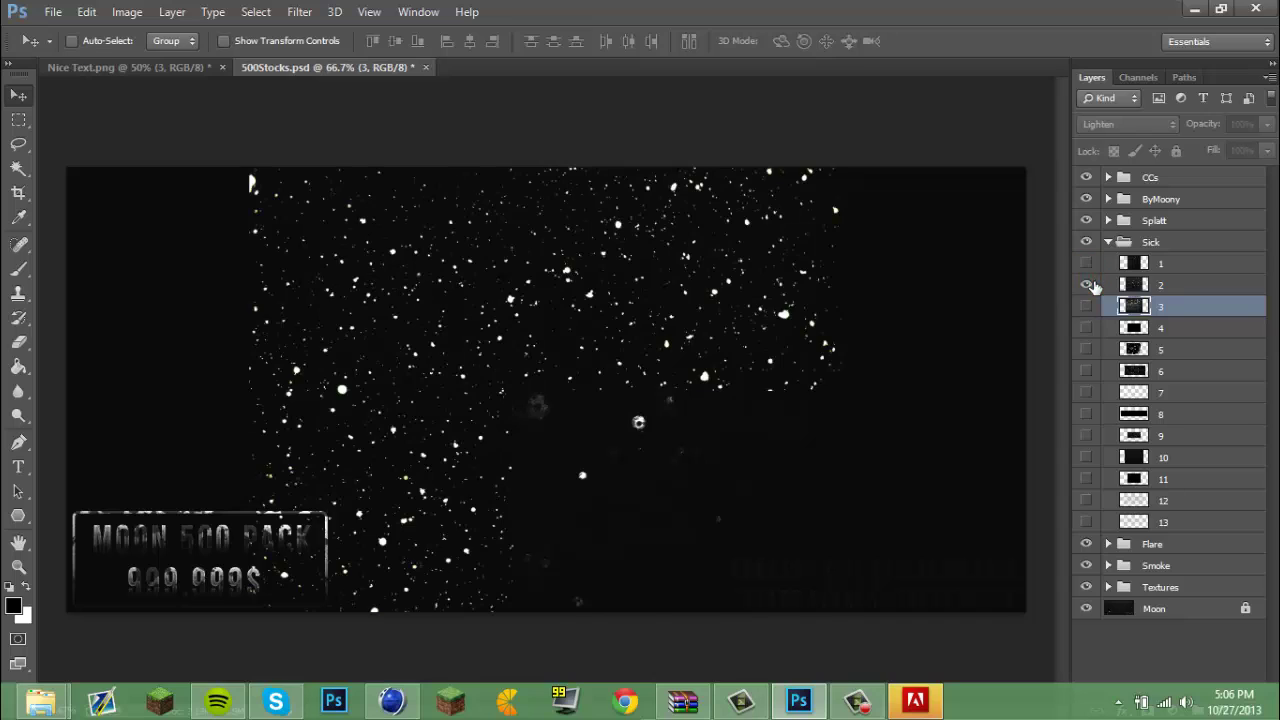
pyautogui.click(1190, 288)
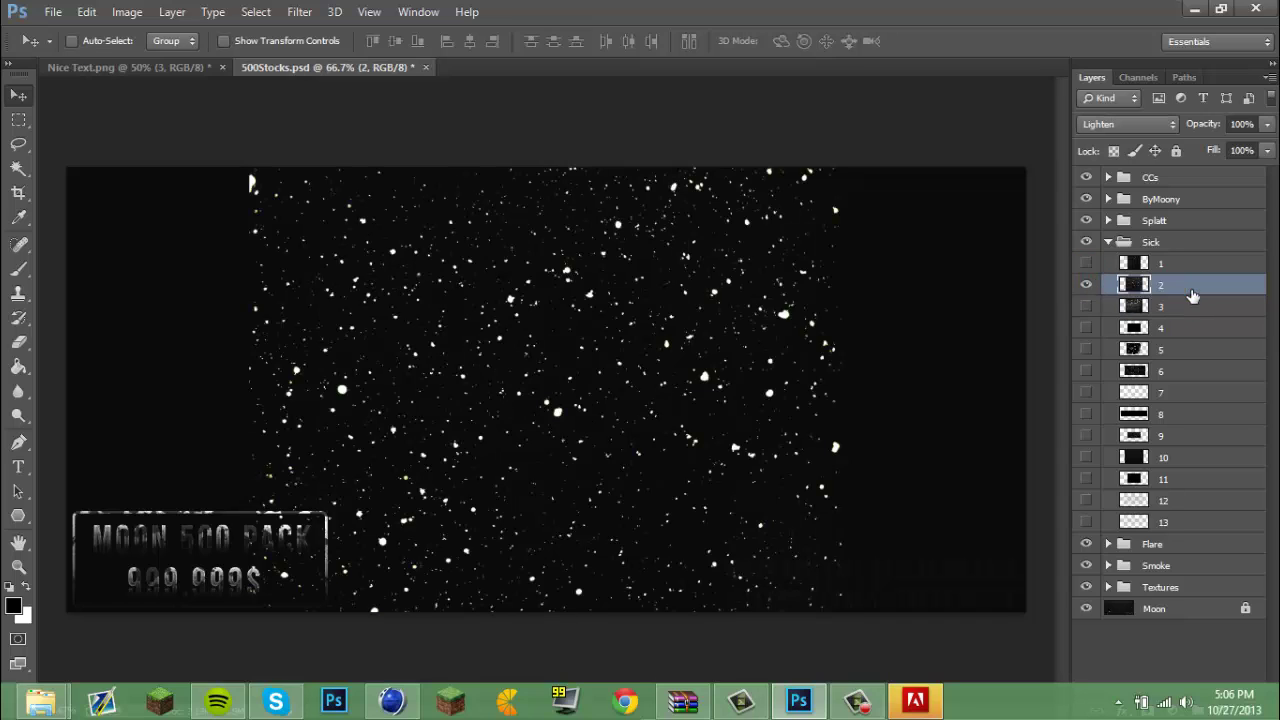
# Step: Shift the particles on layer 2 of 500Stocks.psd to the left
pyautogui.click(737, 381)
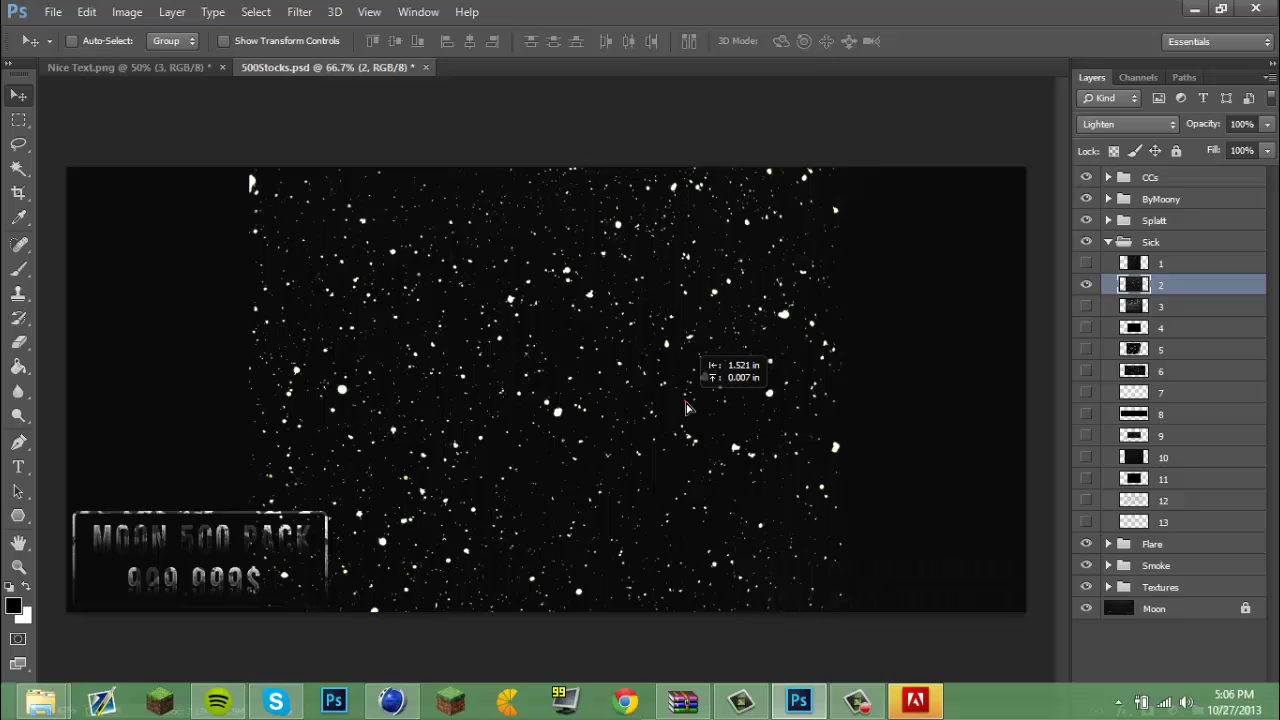
pyautogui.hotkey('shift', 'Left')
pyautogui.hotkey('shift', 'Left')
pyautogui.hotkey('shift', 'Left')
pyautogui.hotkey('shift', 'Left')
pyautogui.hotkey('shift', 'Left')
pyautogui.hotkey('shift', 'Left')
pyautogui.hotkey('shift', 'Left')
pyautogui.hotkey('shift', 'Left')
pyautogui.hotkey('shift', 'Left')
pyautogui.hotkey('shift', 'Left')
pyautogui.hotkey('shift', 'Left')
pyautogui.hotkey('shift', 'Left')
pyautogui.hotkey('shift', 'Left')
pyautogui.hotkey('shift', 'Left')
pyautogui.hotkey('shift', 'Left')
pyautogui.hotkey('shift', 'Left')
pyautogui.hotkey('shift', 'Left')
pyautogui.hotkey('shift', 'Left')
pyautogui.hotkey('shift', 'Left')
pyautogui.hotkey('shift', 'Left')
# Step: Bring particle layer 2 into Nice Text.png above layer 3 and position its particles behind the text
pyautogui.click(171, 74)
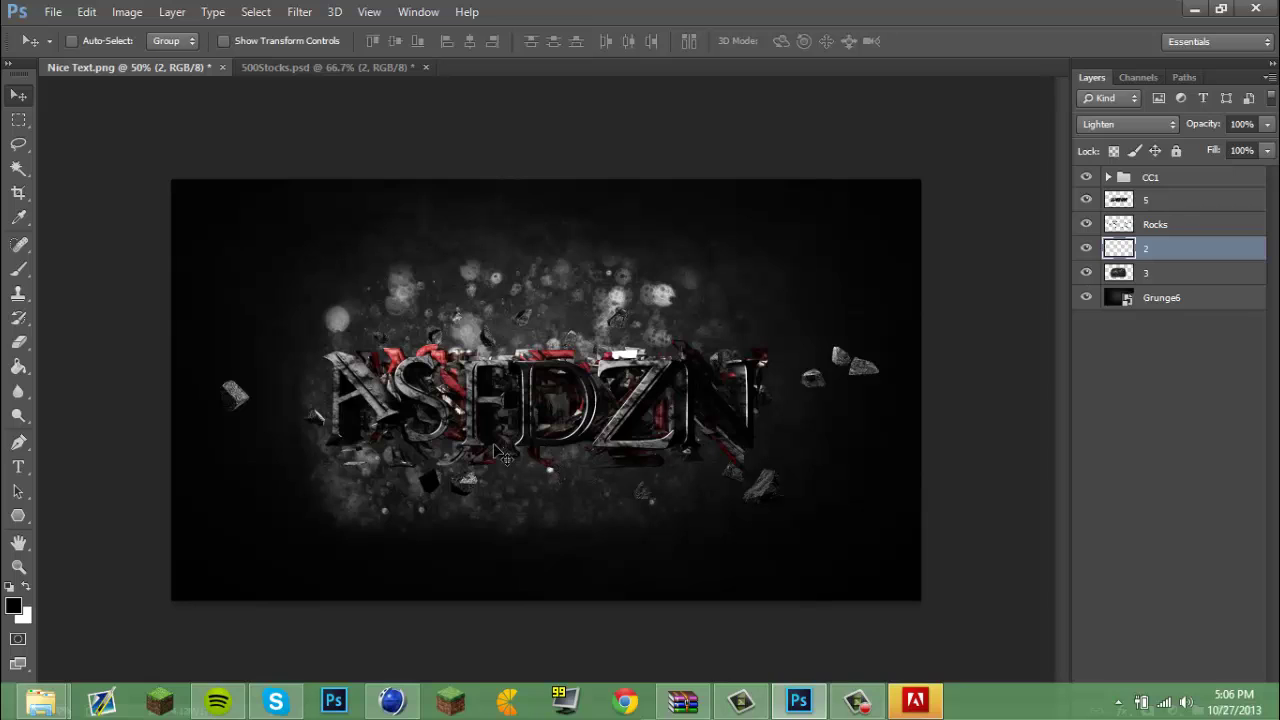
pyautogui.hotkey('ctrl', 'v')
pyautogui.moveTo(510, 488); pyautogui.dragTo(550, 488)
# Step: Erase the hard rectangular edges of layer 2 around the text with the 146 px Eraser
pyautogui.click(18, 342)
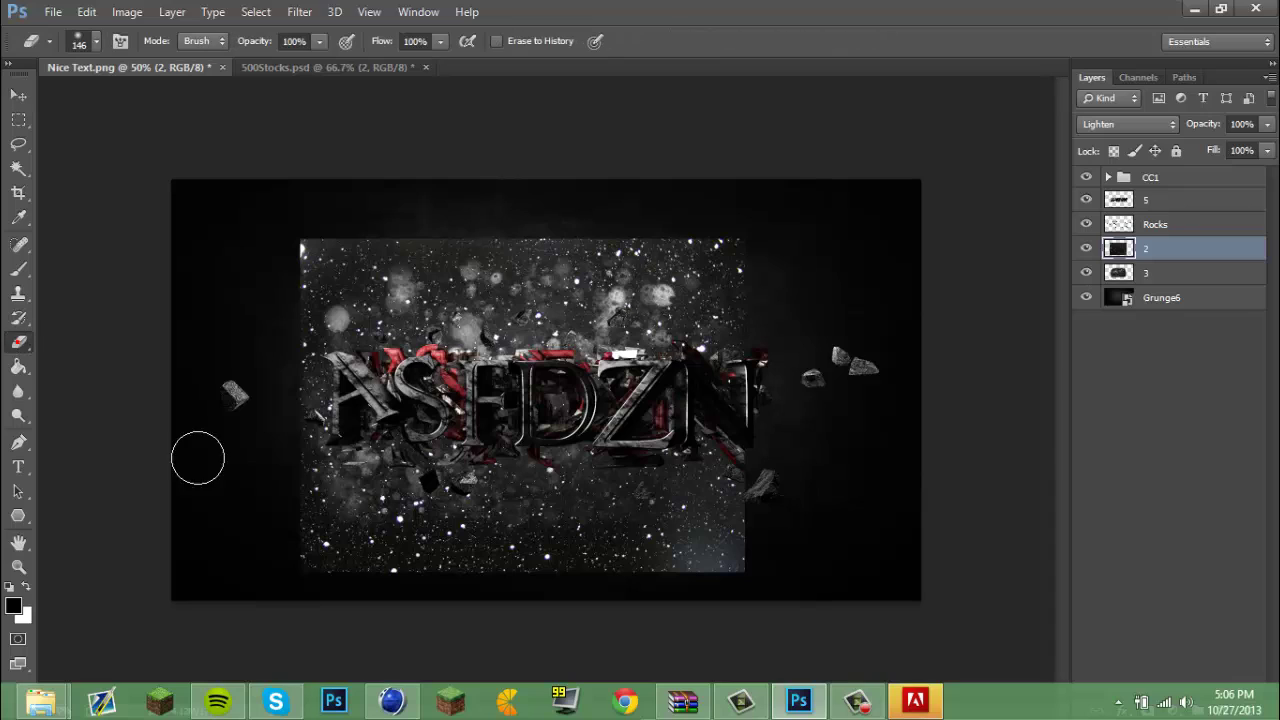
pyautogui.click(246, 482)
pyautogui.moveTo(328, 551)
pyautogui.mouseDown()
pyautogui.moveTo(363, 577)
pyautogui.moveTo(354, 591)
pyautogui.moveTo(491, 594)
pyautogui.moveTo(690, 591)
pyautogui.moveTo(777, 546)
pyautogui.moveTo(769, 319)
pyautogui.moveTo(740, 266)
pyautogui.moveTo(550, 264)
pyautogui.moveTo(376, 285)
pyautogui.moveTo(323, 327)
pyautogui.moveTo(314, 451)
pyautogui.moveTo(337, 531)
pyautogui.moveTo(387, 553)
pyautogui.moveTo(734, 546)
pyautogui.moveTo(746, 338)
pyautogui.mouseUp()
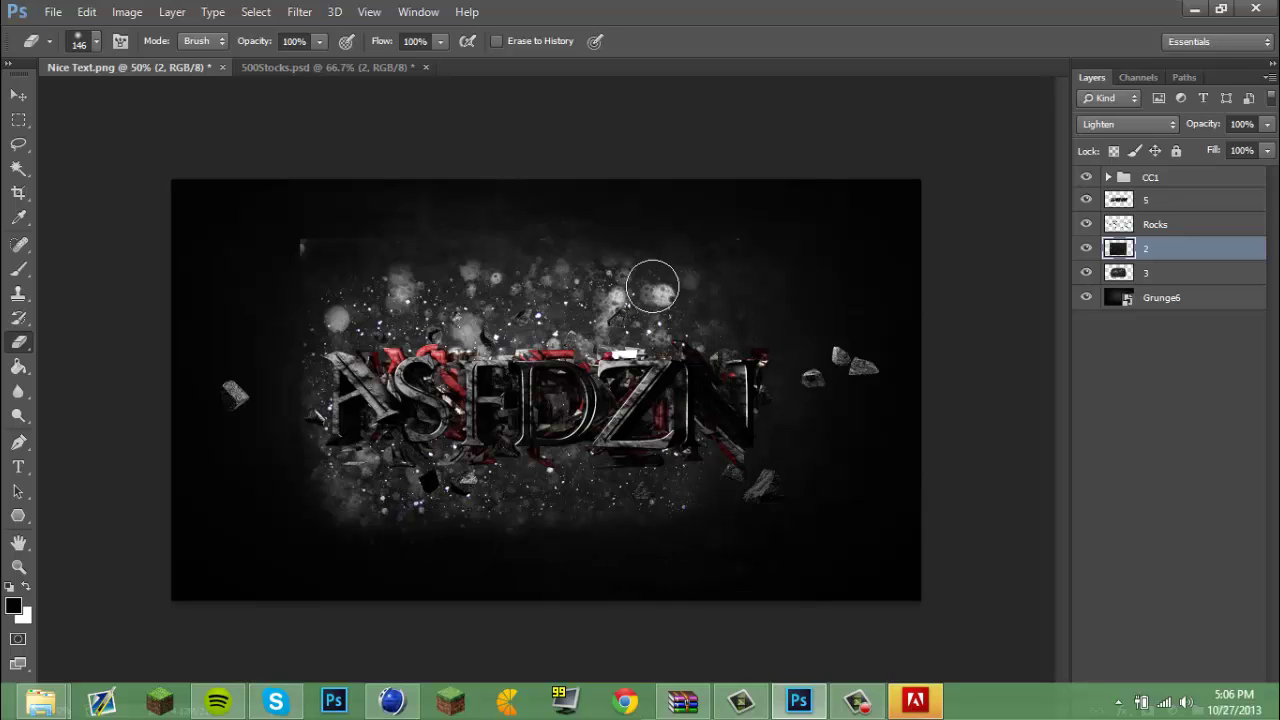
# Step: Move layer 2 beneath layer 3 and erase the remaining upper edge of its particles
pyautogui.click(18, 95)
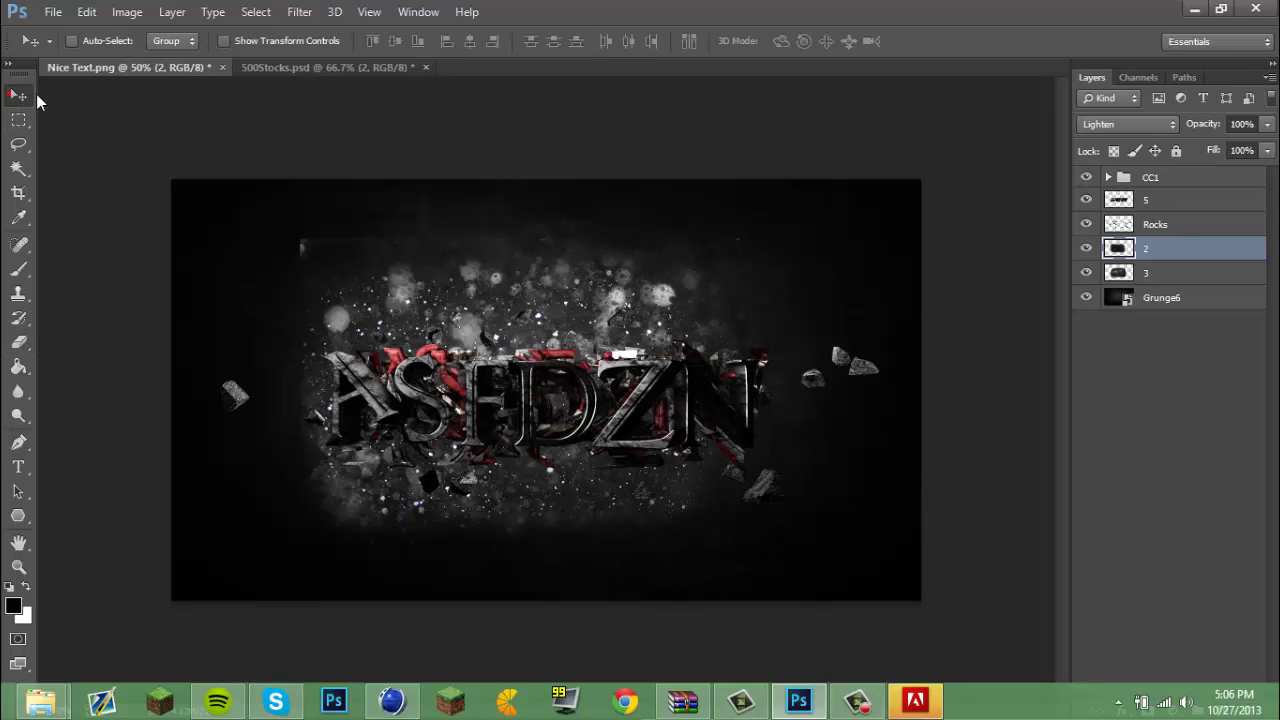
pyautogui.moveTo(1180, 248); pyautogui.dragTo(1163, 290)
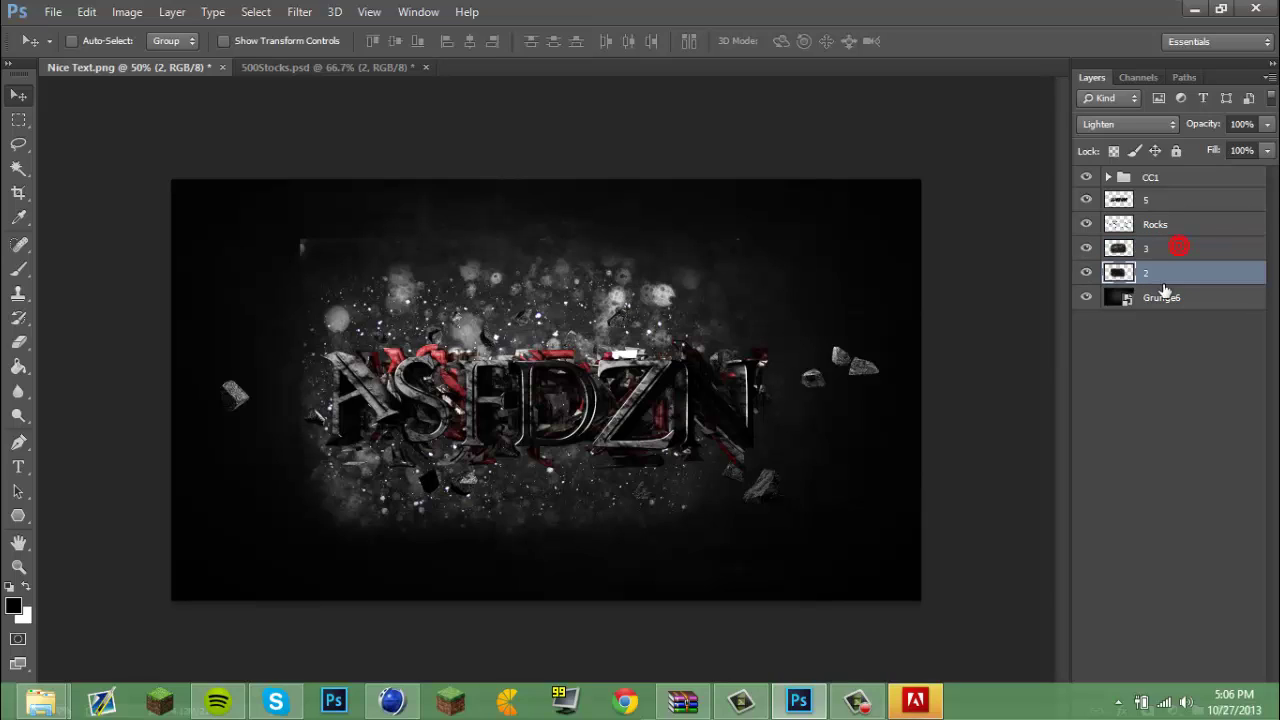
pyautogui.click(18, 341)
pyautogui.moveTo(394, 255)
pyautogui.mouseDown()
pyautogui.moveTo(342, 260)
pyautogui.moveTo(300, 284)
pyautogui.moveTo(323, 263)
pyautogui.mouseUp()
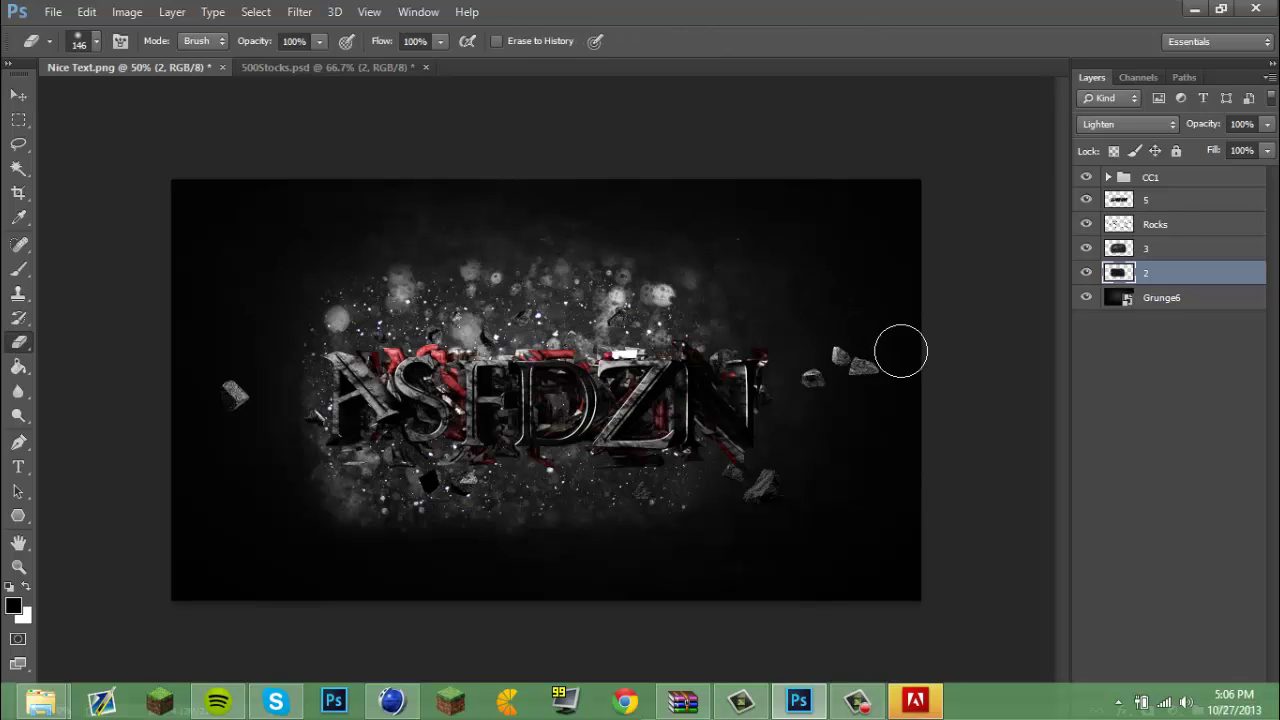
pyautogui.click(29, 93)
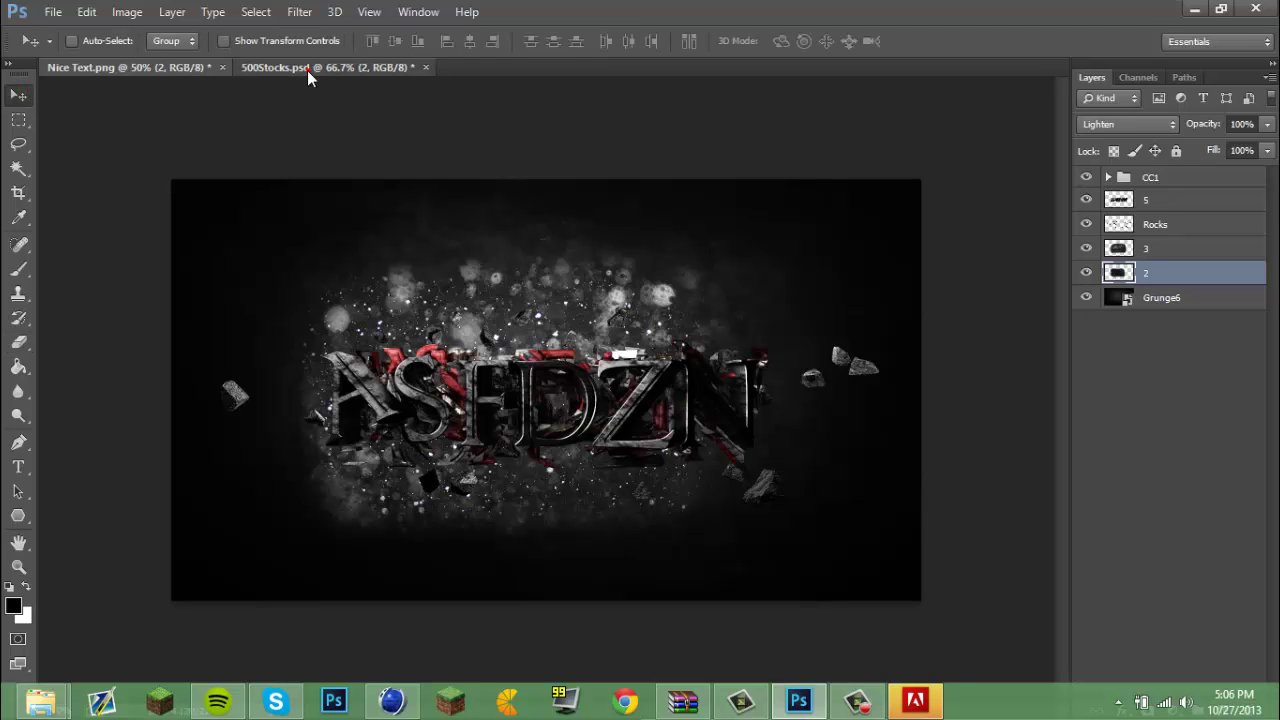
pyautogui.hotkey('ctrl', 'Tab')
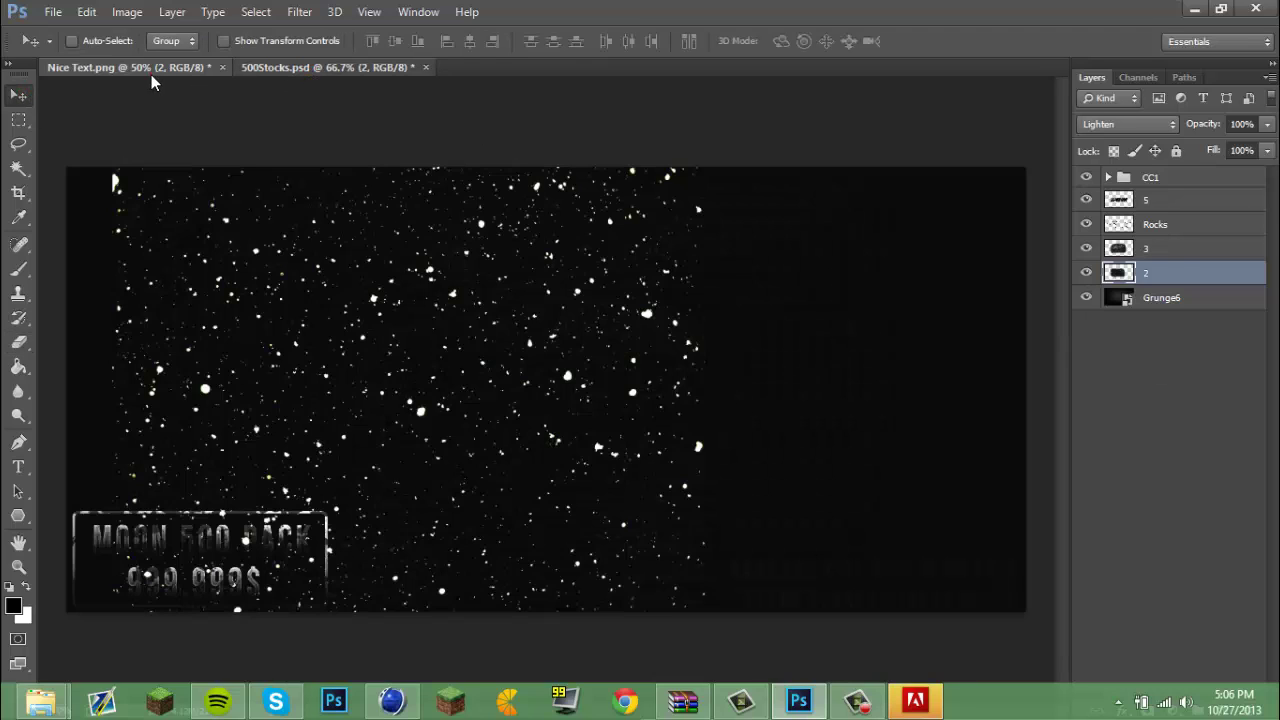
pyautogui.click(151, 70)
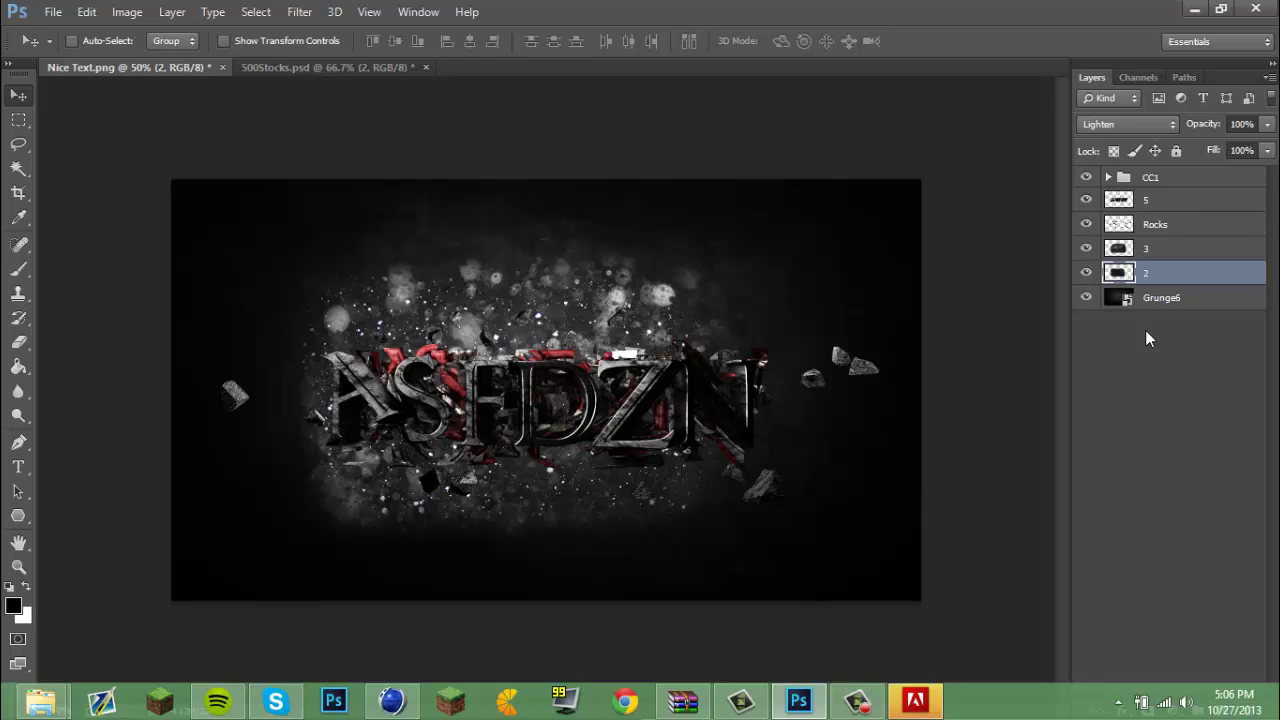
# Step: Duplicate text layer 5 twice
pyautogui.click(1187, 202)
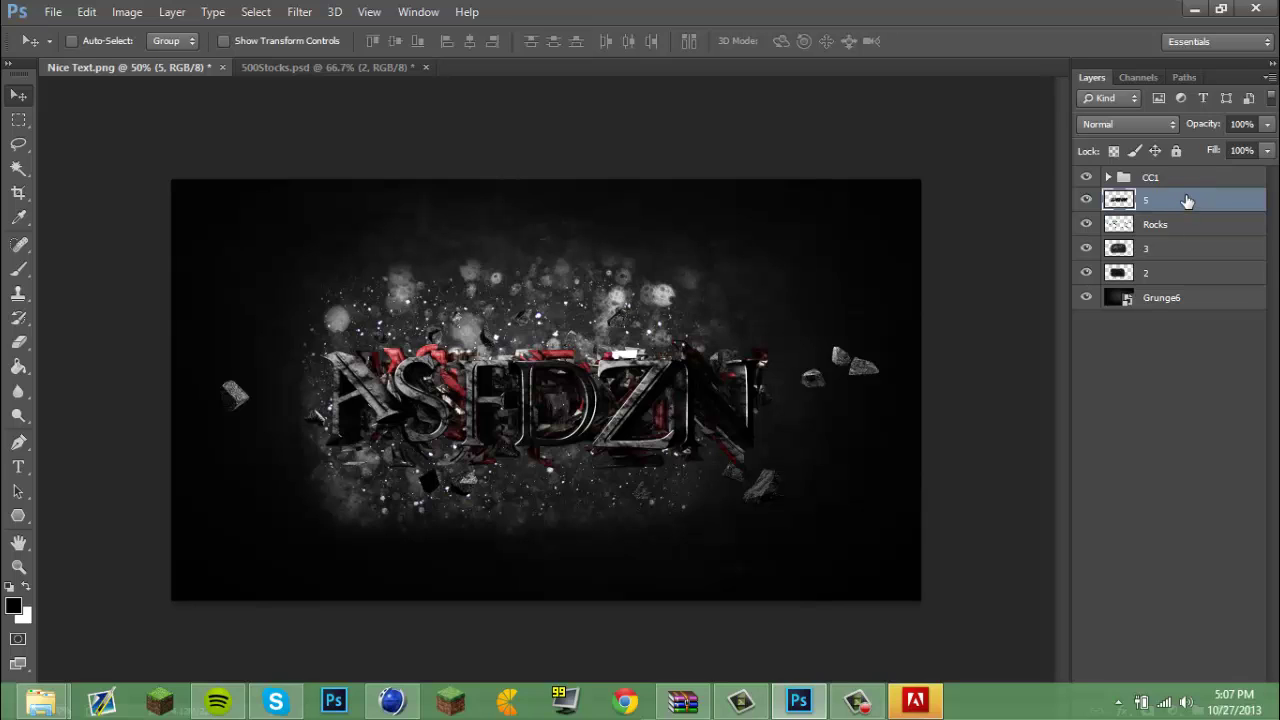
pyautogui.rightClick(1192, 202)
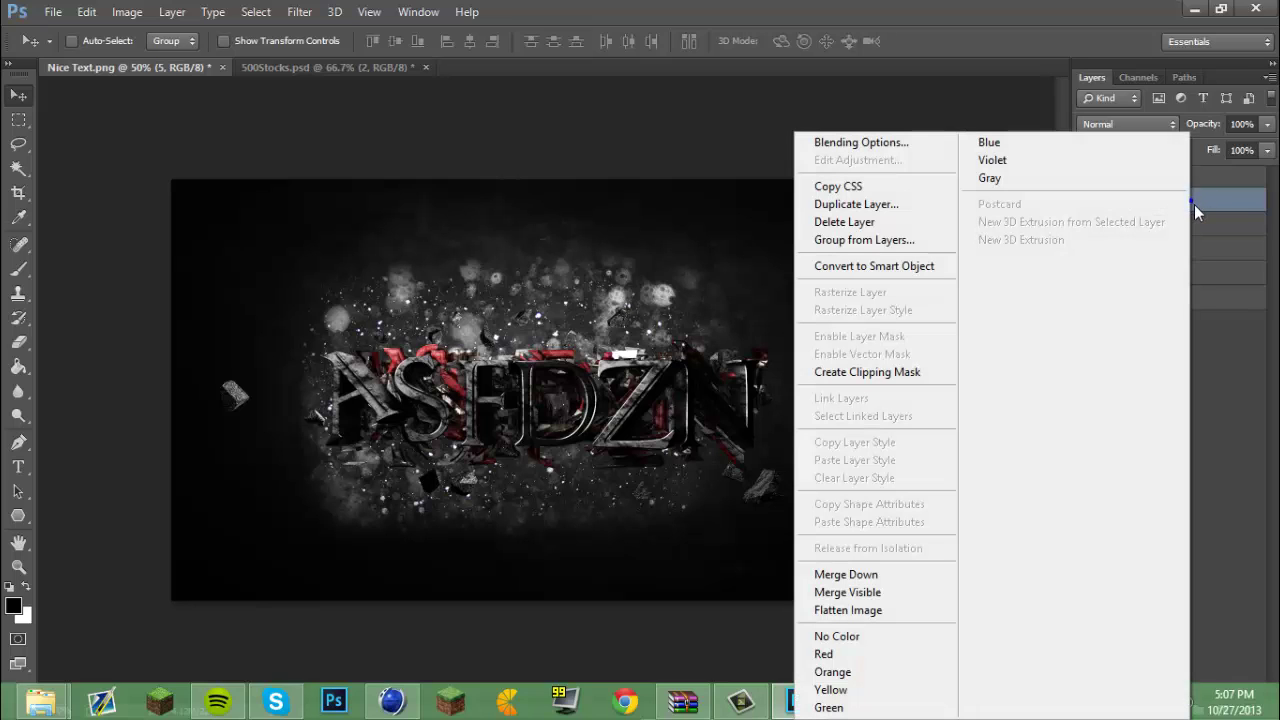
pyautogui.click(1224, 216)
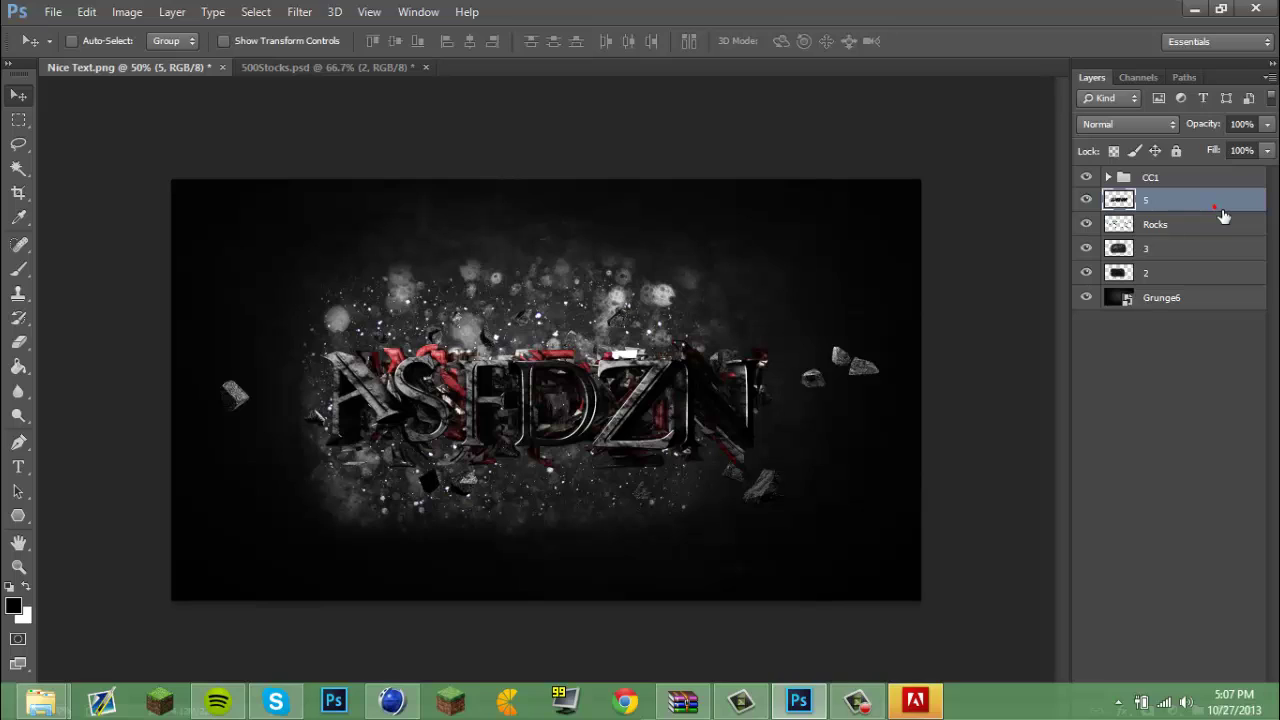
pyautogui.hotkey('ctrl', 'j')
pyautogui.hotkey('ctrl', 'j')
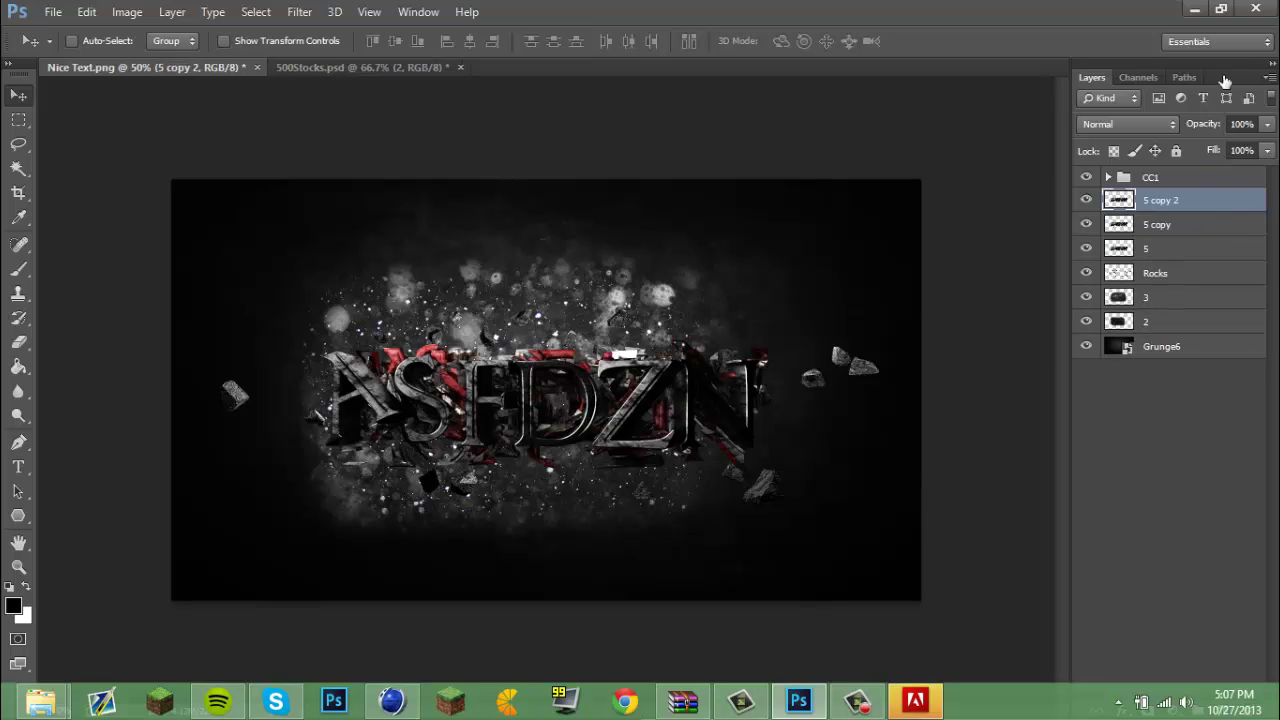
# Step: Move the text on layer 5 copy 2 well to the left and place that layer beneath layer 5
pyautogui.moveTo(520, 398); pyautogui.dragTo(364, 402)
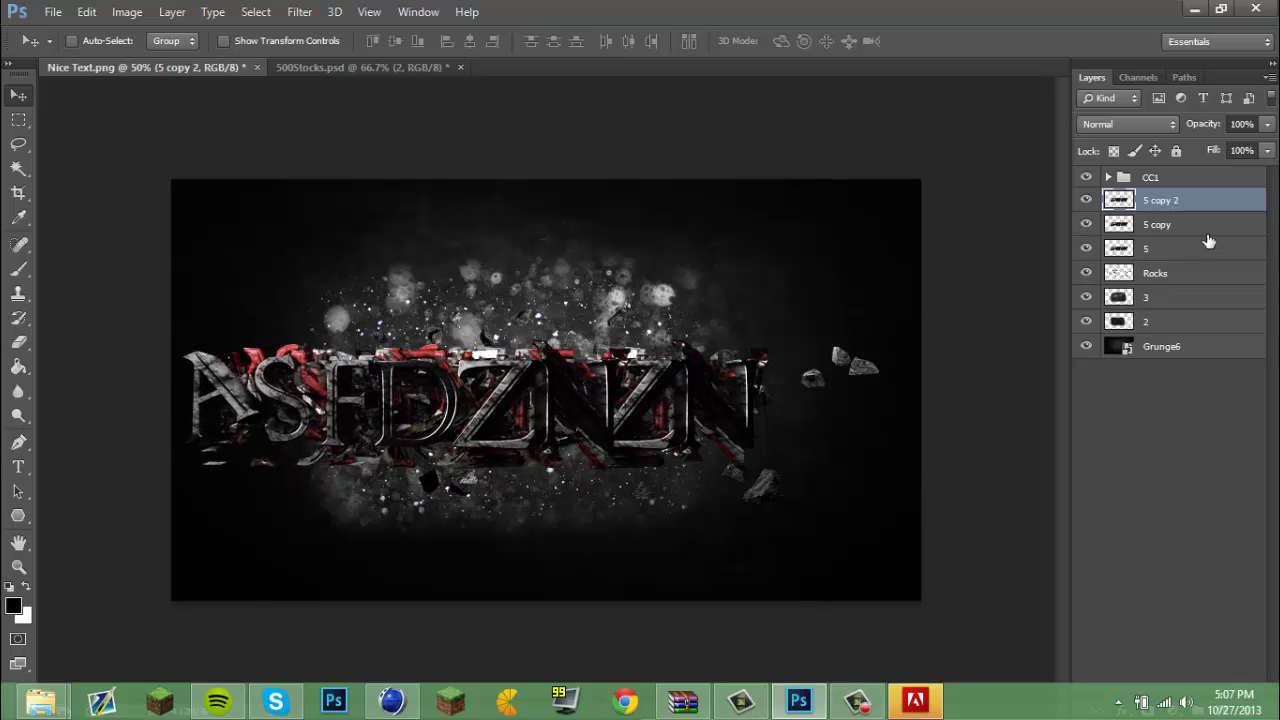
pyautogui.moveTo(1165, 207); pyautogui.dragTo(1158, 268)
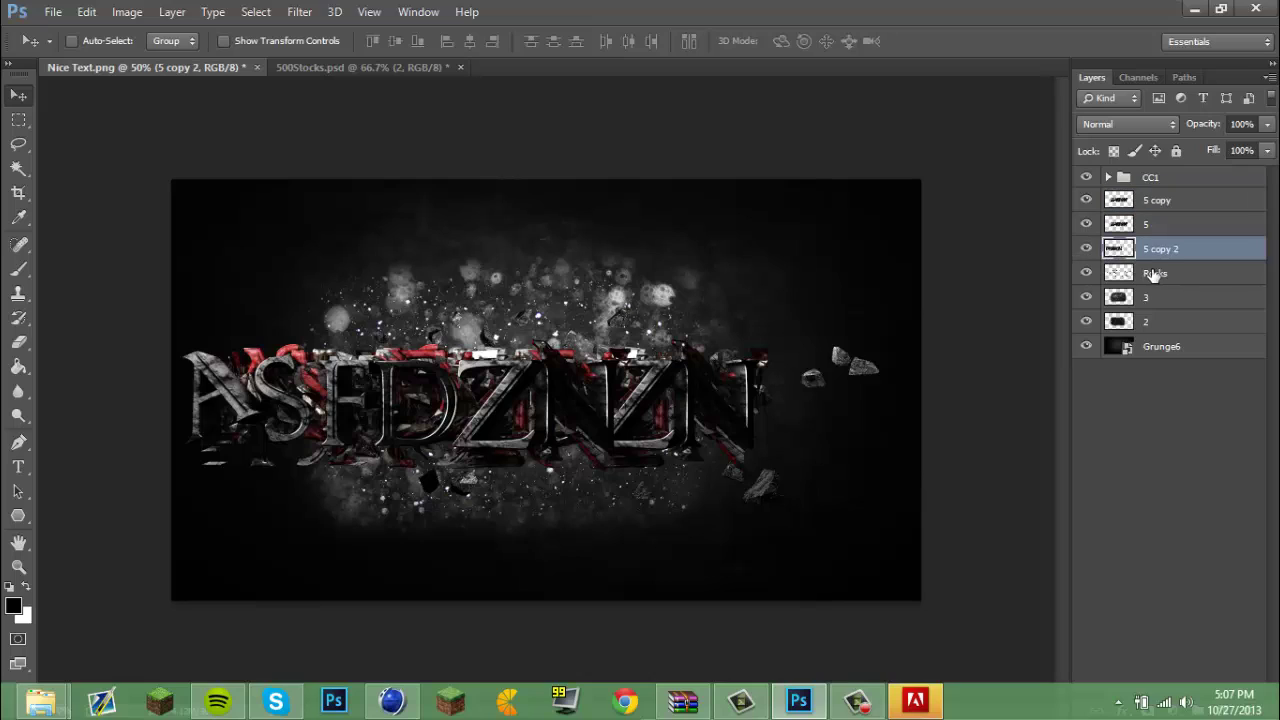
# Step: Lower the opacity of layer 5 copy 2 to 13%
pyautogui.click(1267, 124)
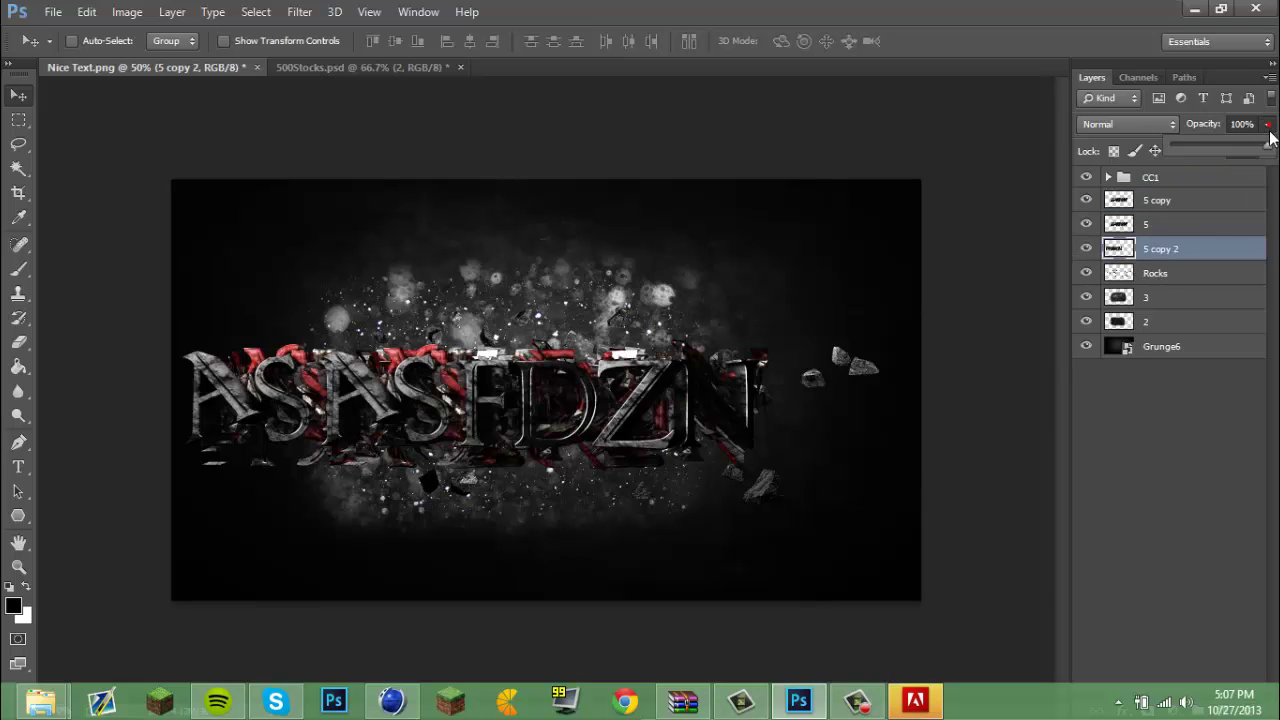
pyautogui.moveTo(1268, 150); pyautogui.dragTo(1247, 152)
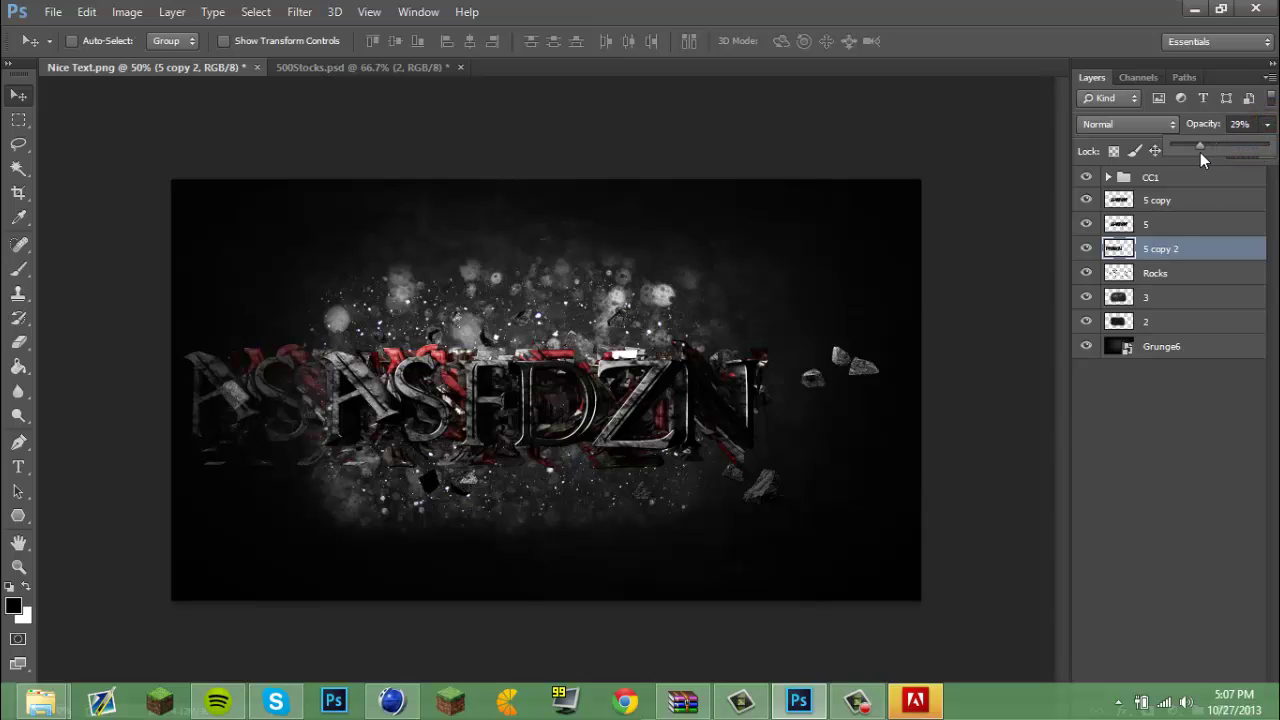
pyautogui.moveTo(1193, 147)
pyautogui.mouseDown()
pyautogui.moveTo(1169, 135)
pyautogui.moveTo(1187, 151)
pyautogui.mouseUp()
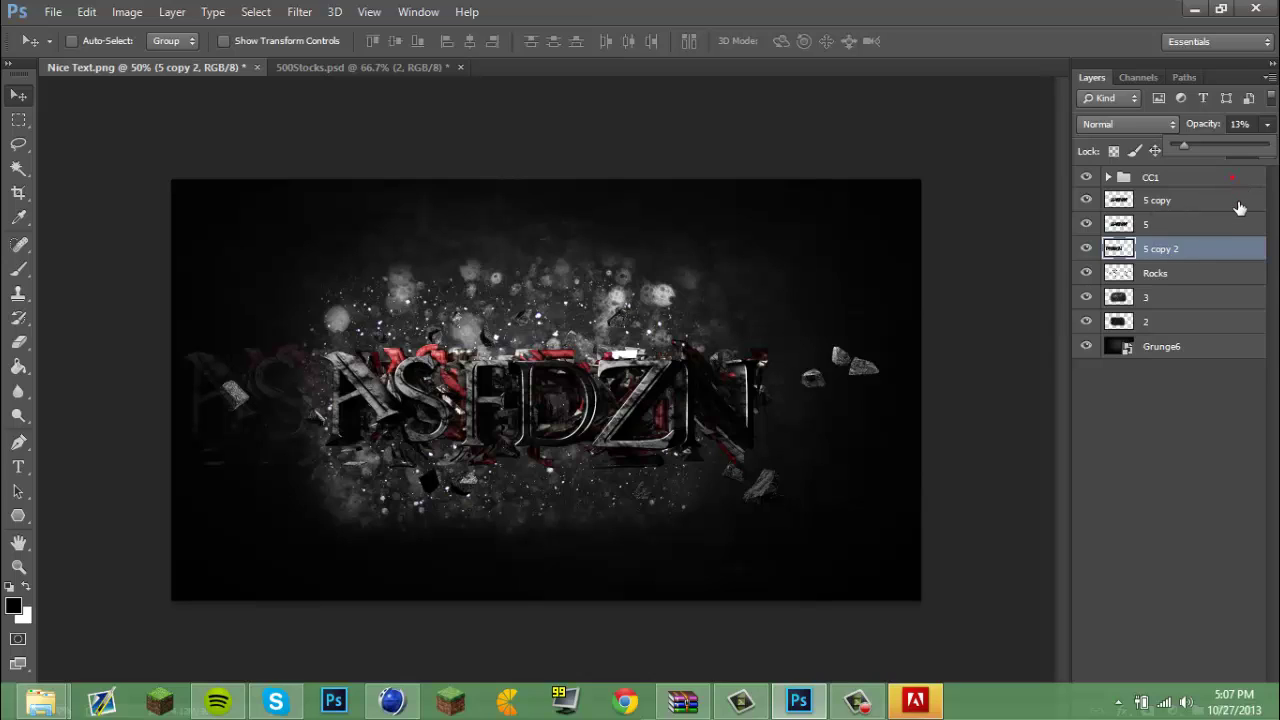
pyautogui.hotkey('alt', '.')
# Step: Place layer 5 copy beneath layer 5 and move its text to the right, past the main text
pyautogui.click(1199, 230)
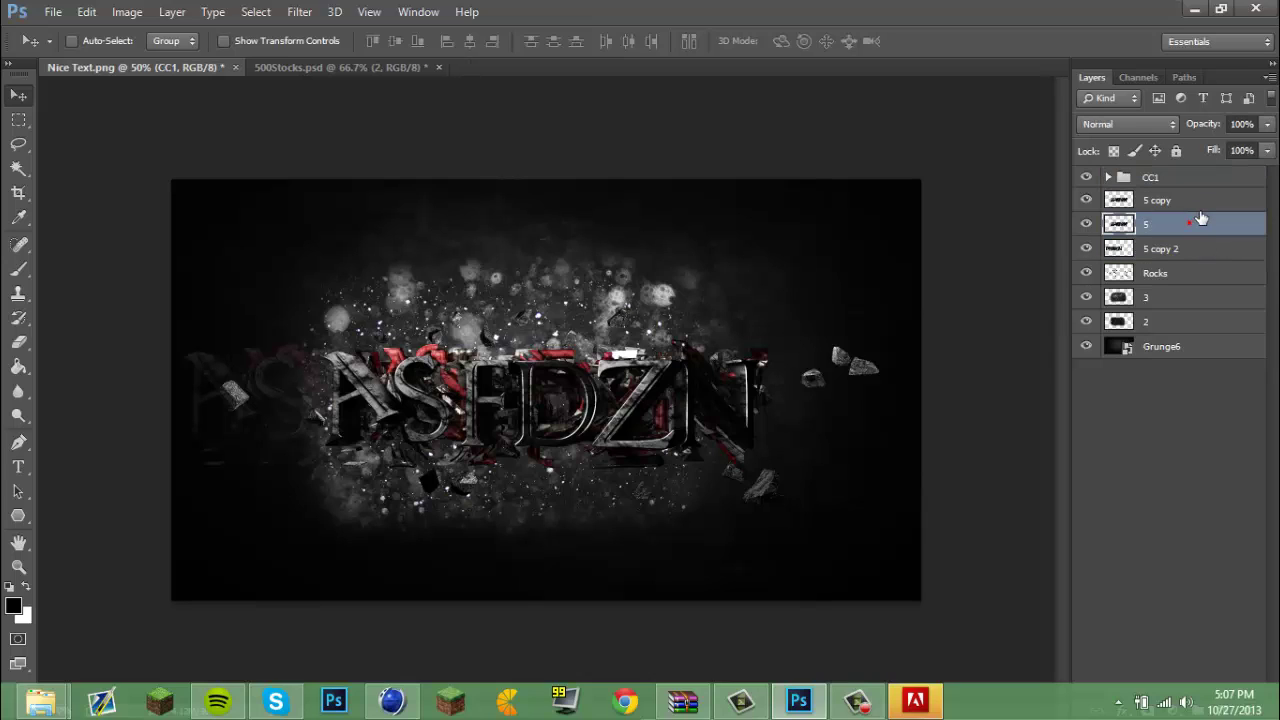
pyautogui.moveTo(1199, 210); pyautogui.dragTo(1190, 250)
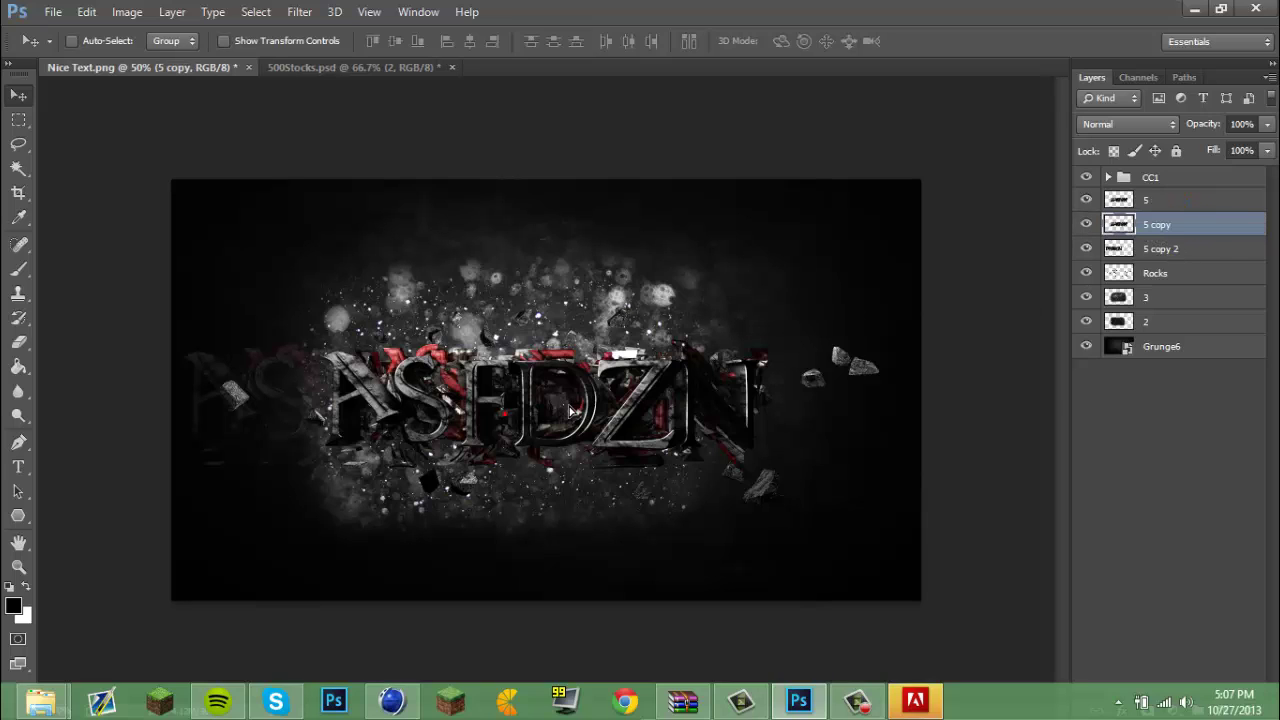
pyautogui.moveTo(662, 407); pyautogui.dragTo(714, 427)
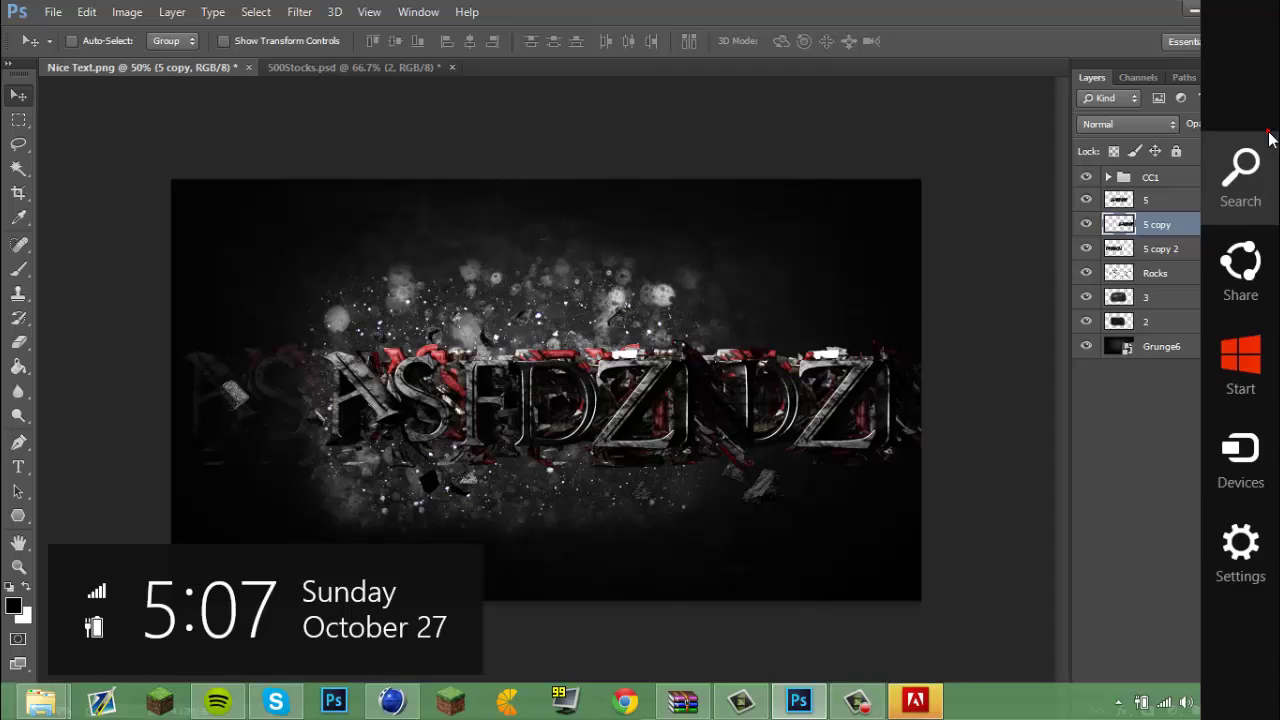
# Step: Lower the opacity of layer 5 copy to 26% and deselect all layers
pyautogui.click(1267, 124)
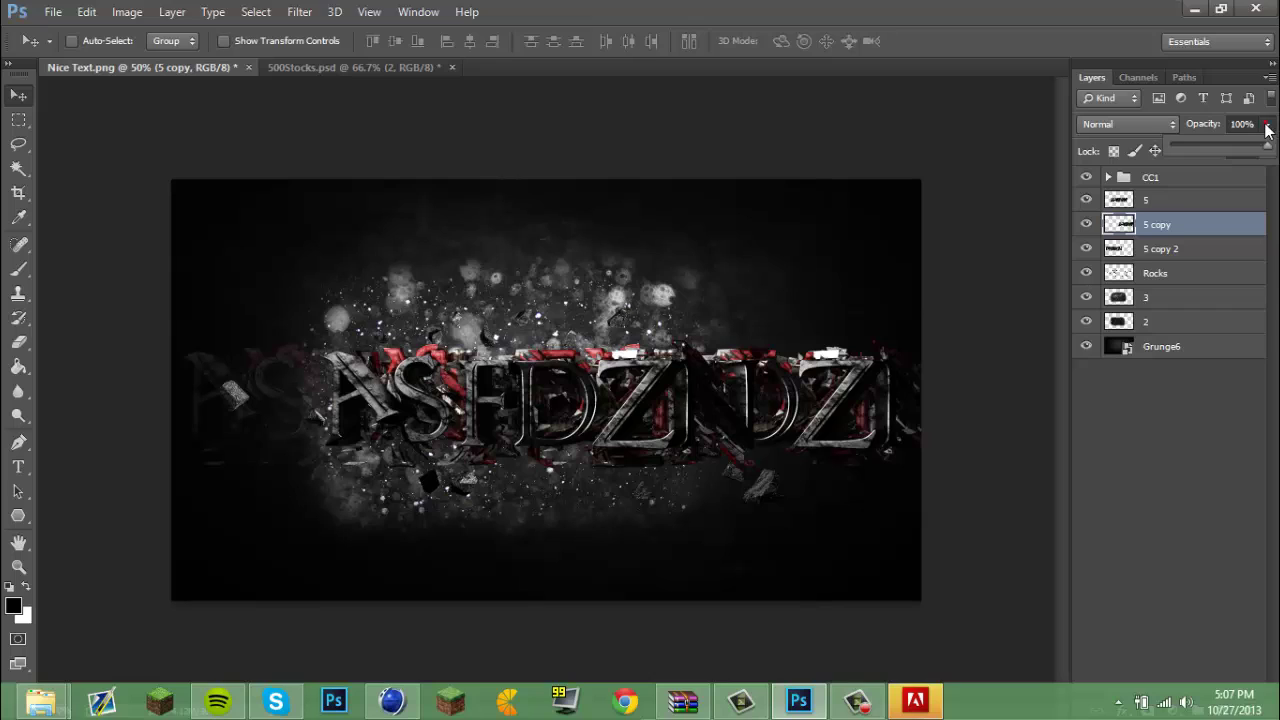
pyautogui.moveTo(1262, 145); pyautogui.dragTo(1195, 154)
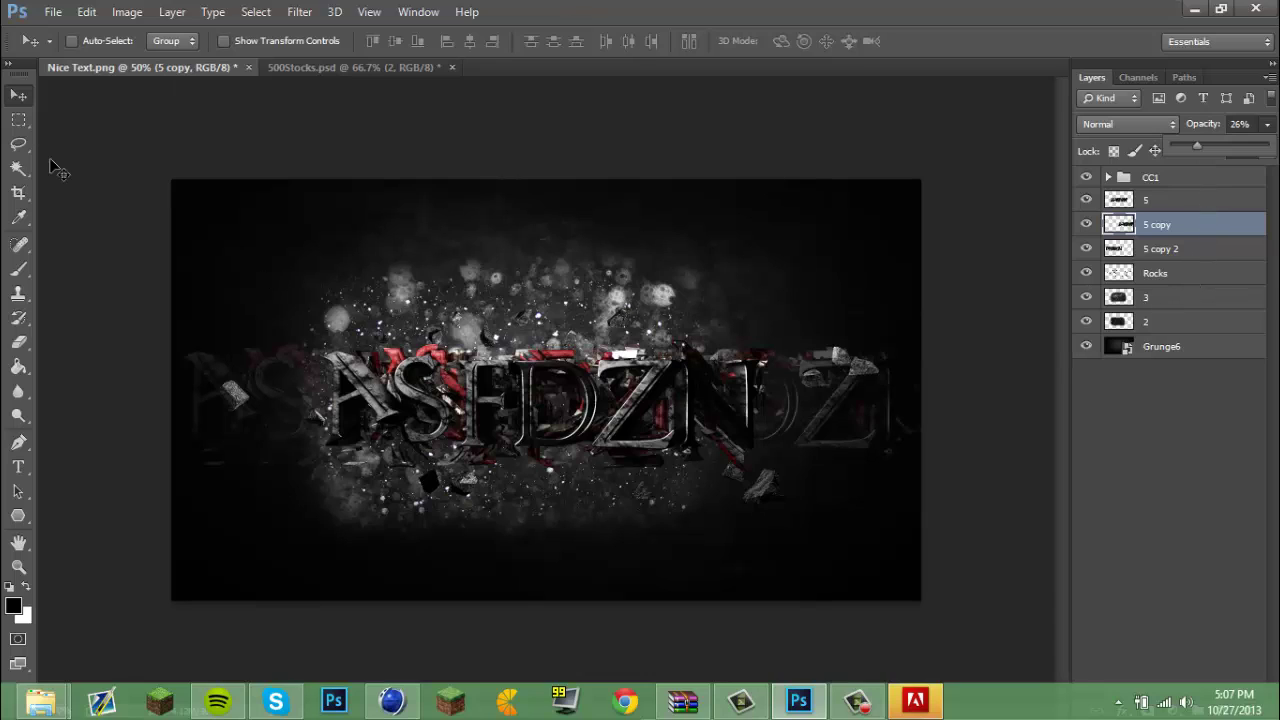
pyautogui.click(727, 8)
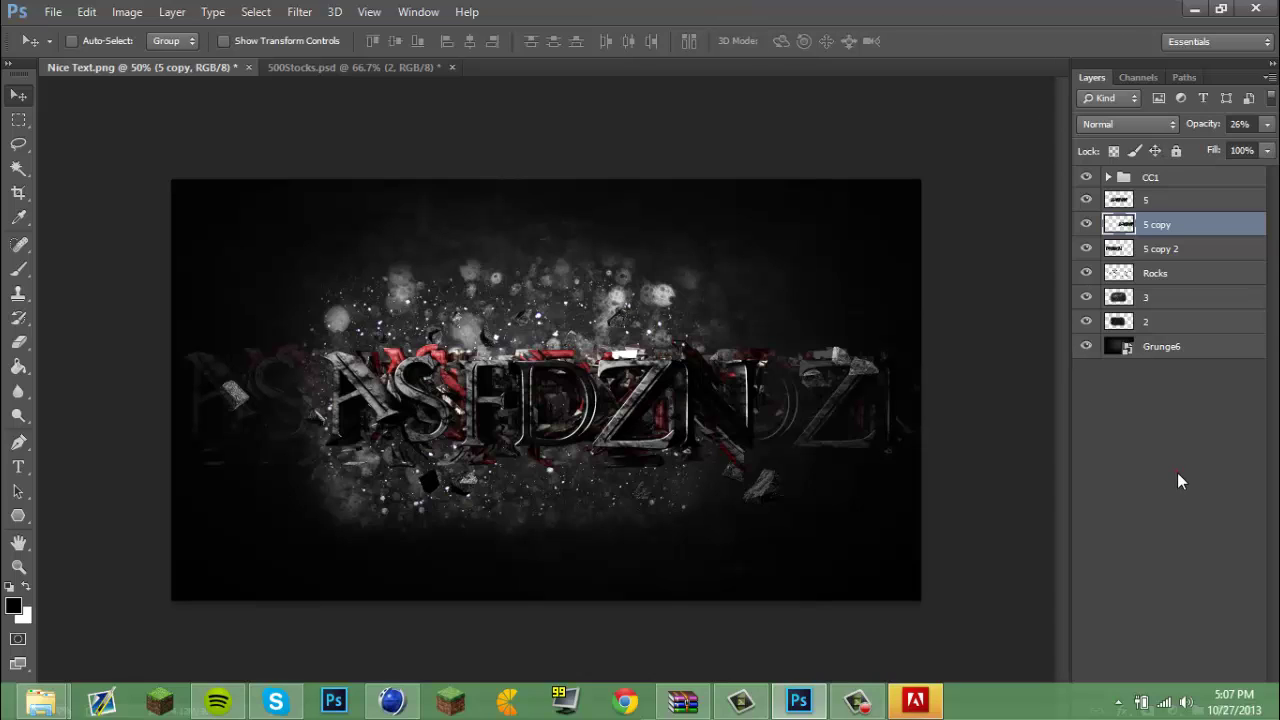
pyautogui.click(1155, 518)
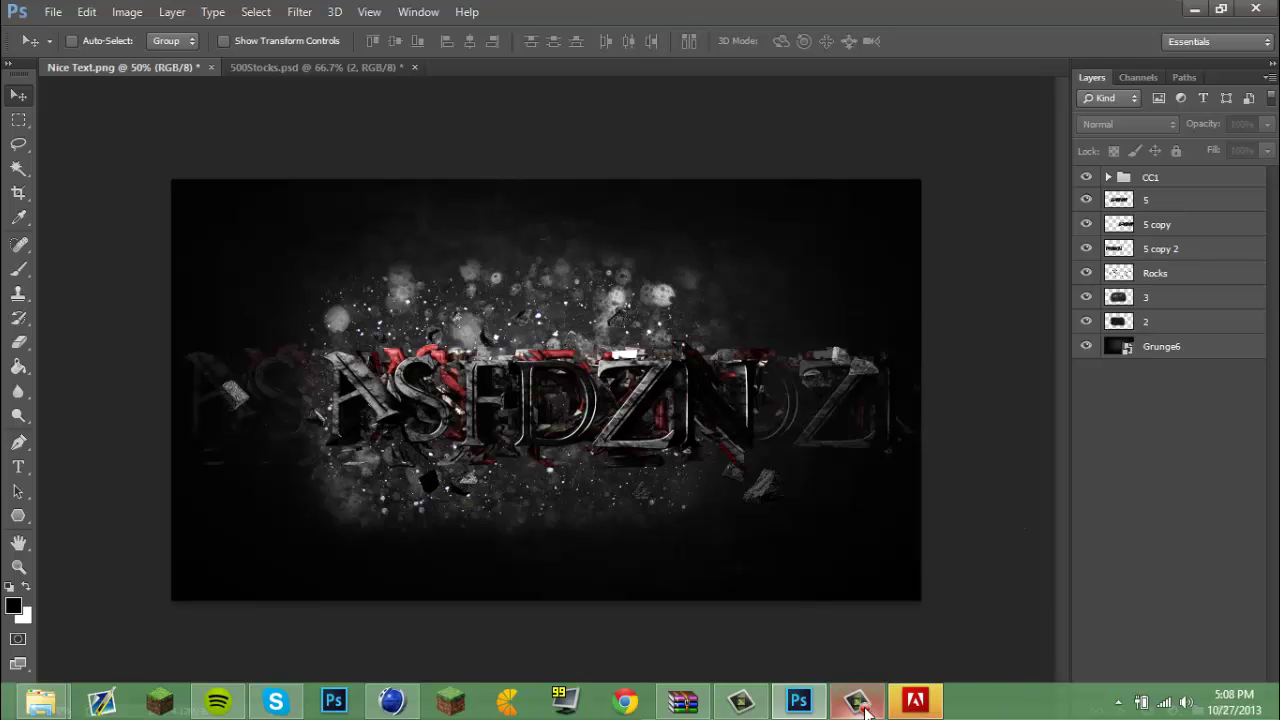
pyautogui.click(742, 703)
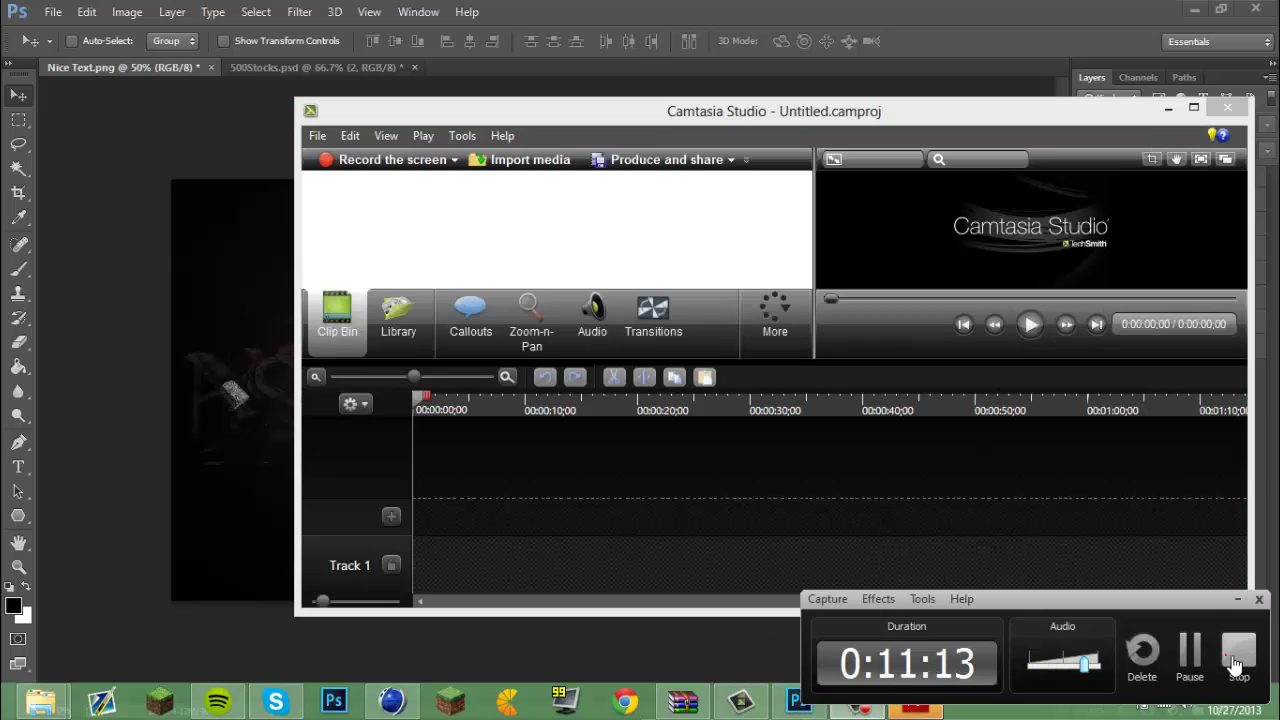
pyautogui.click(1237, 660)
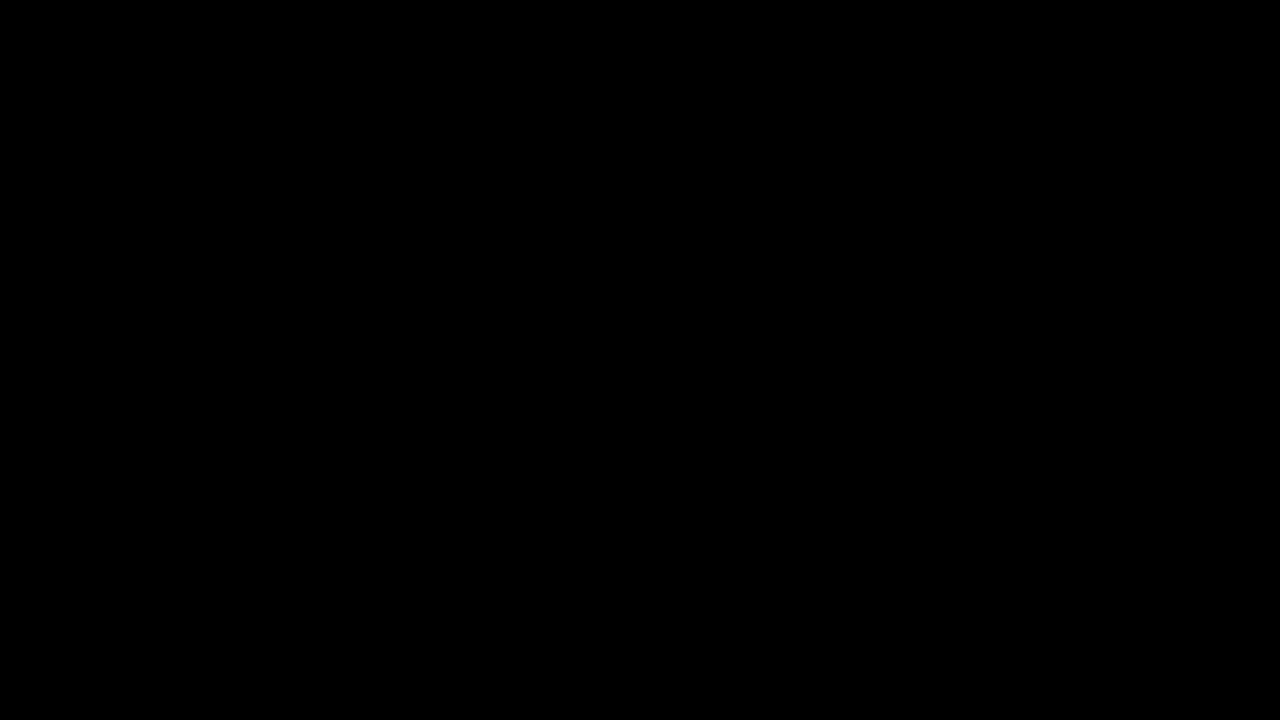